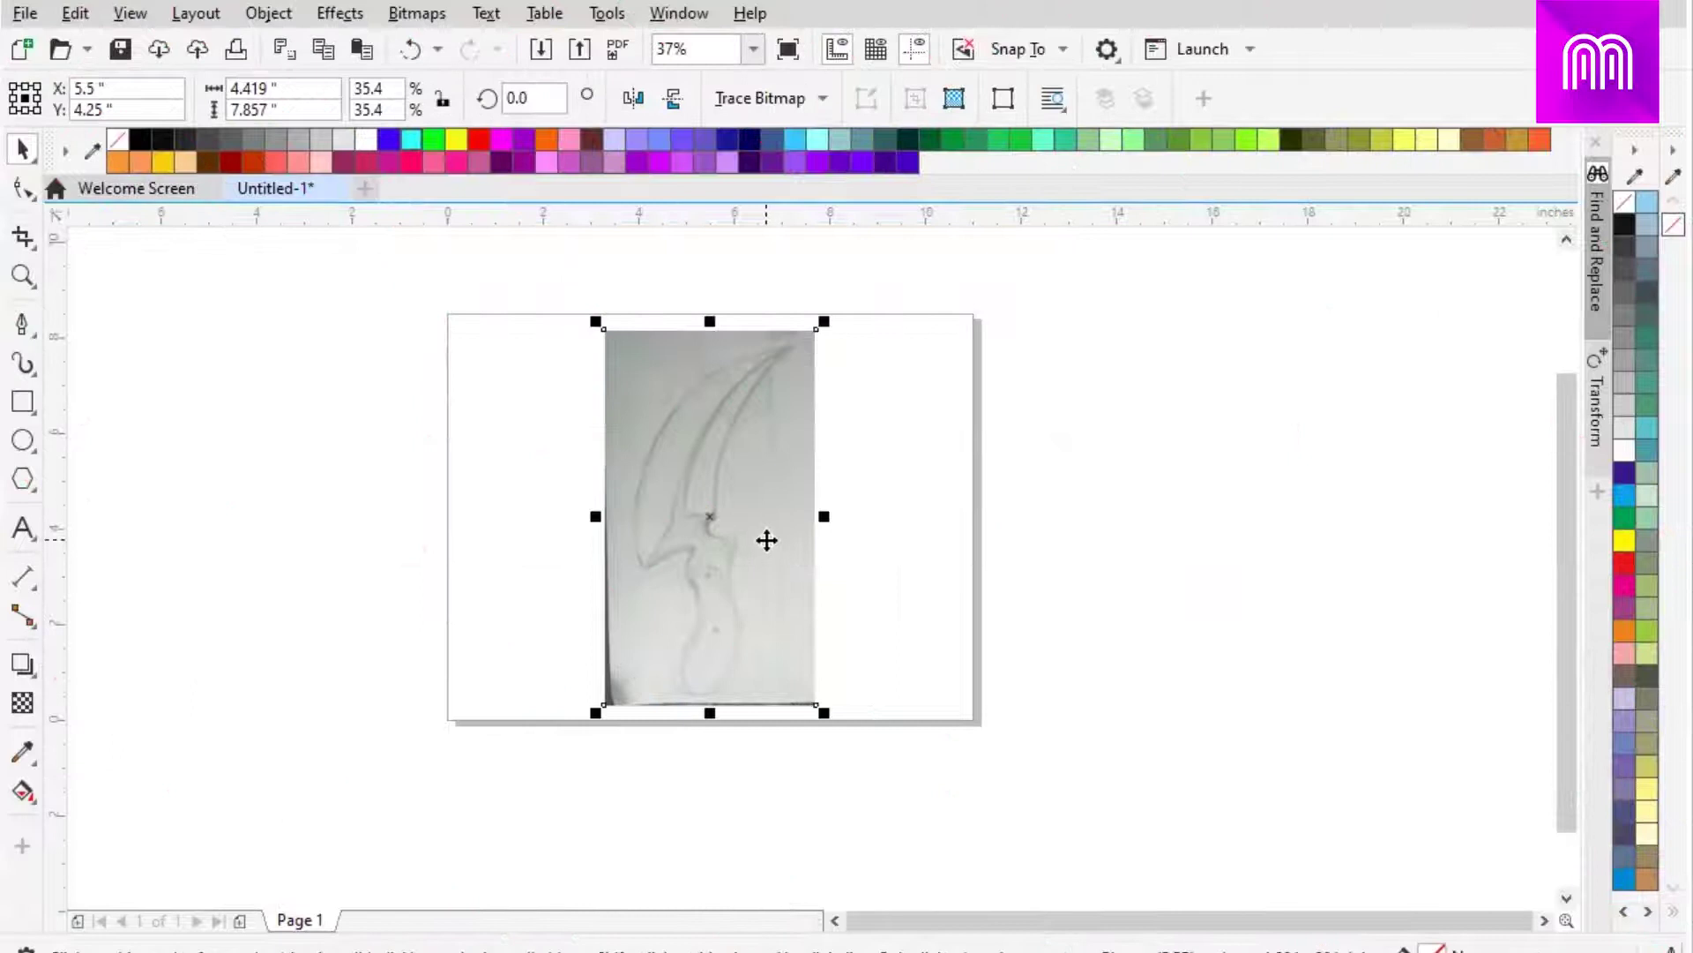
Zoom in and lock the dagger pencil sketch bitmap so it stays fixed for tracing
{"action": "scroll", "coordinate": [767, 539], "scroll_direction": "up", "scroll_amount": 2}
{"action": "right_click", "coordinate": [890, 545]}
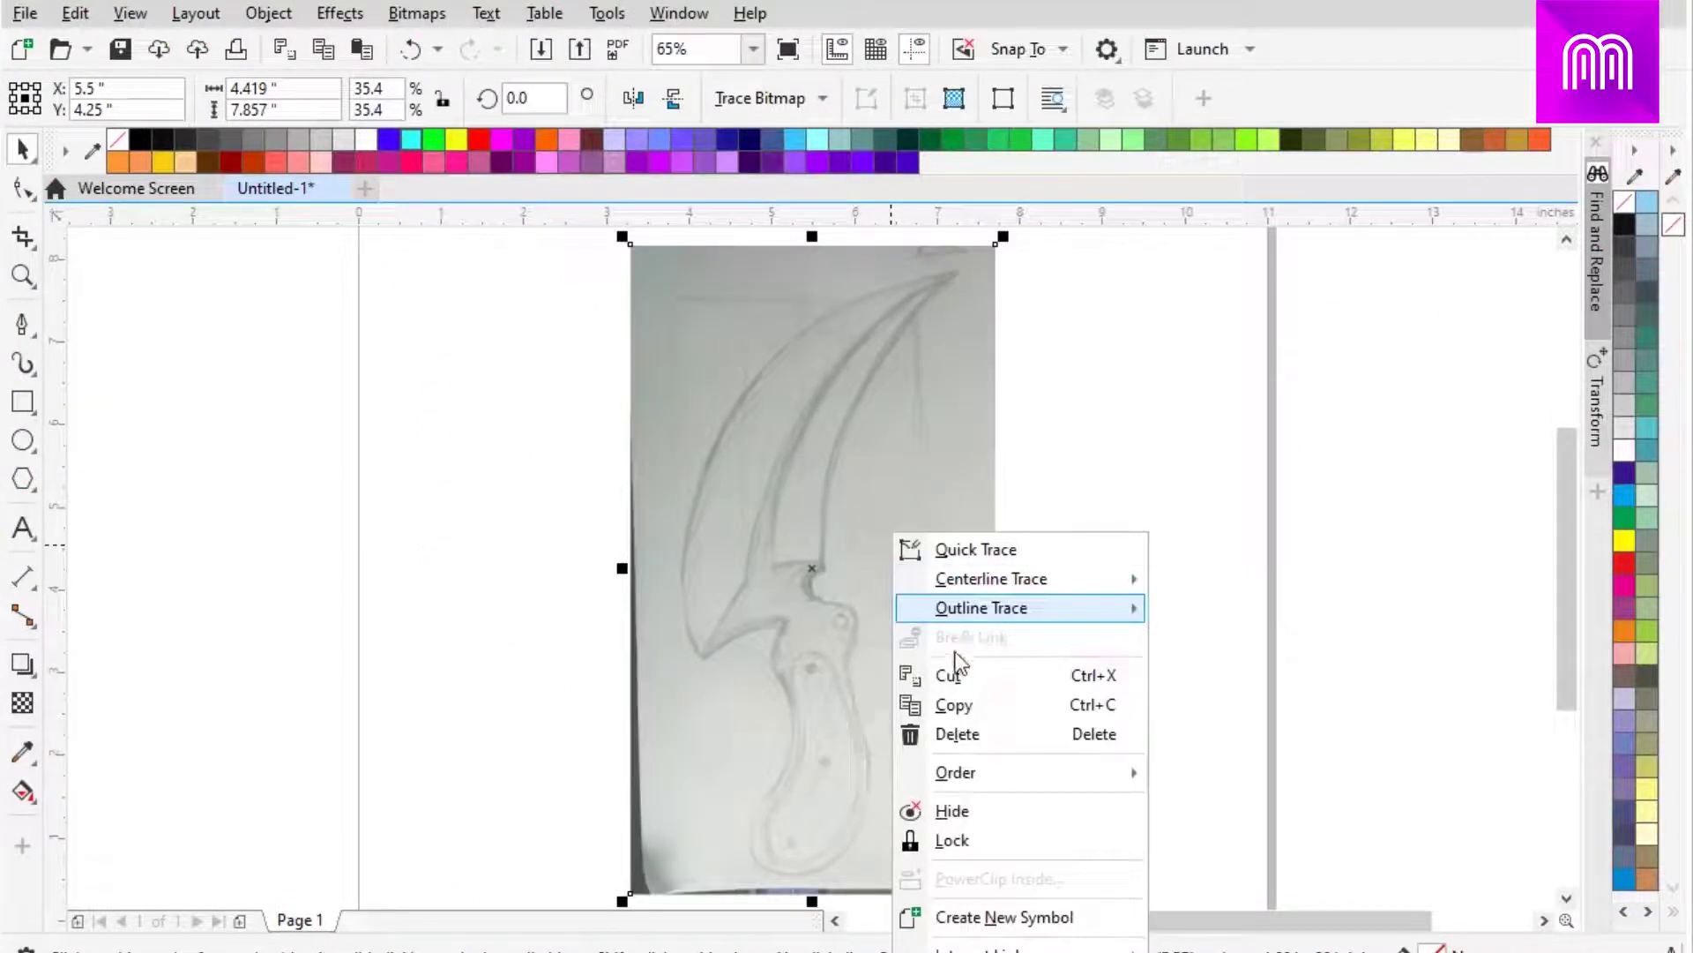
{"action": "left_click", "coordinate": [991, 839]}
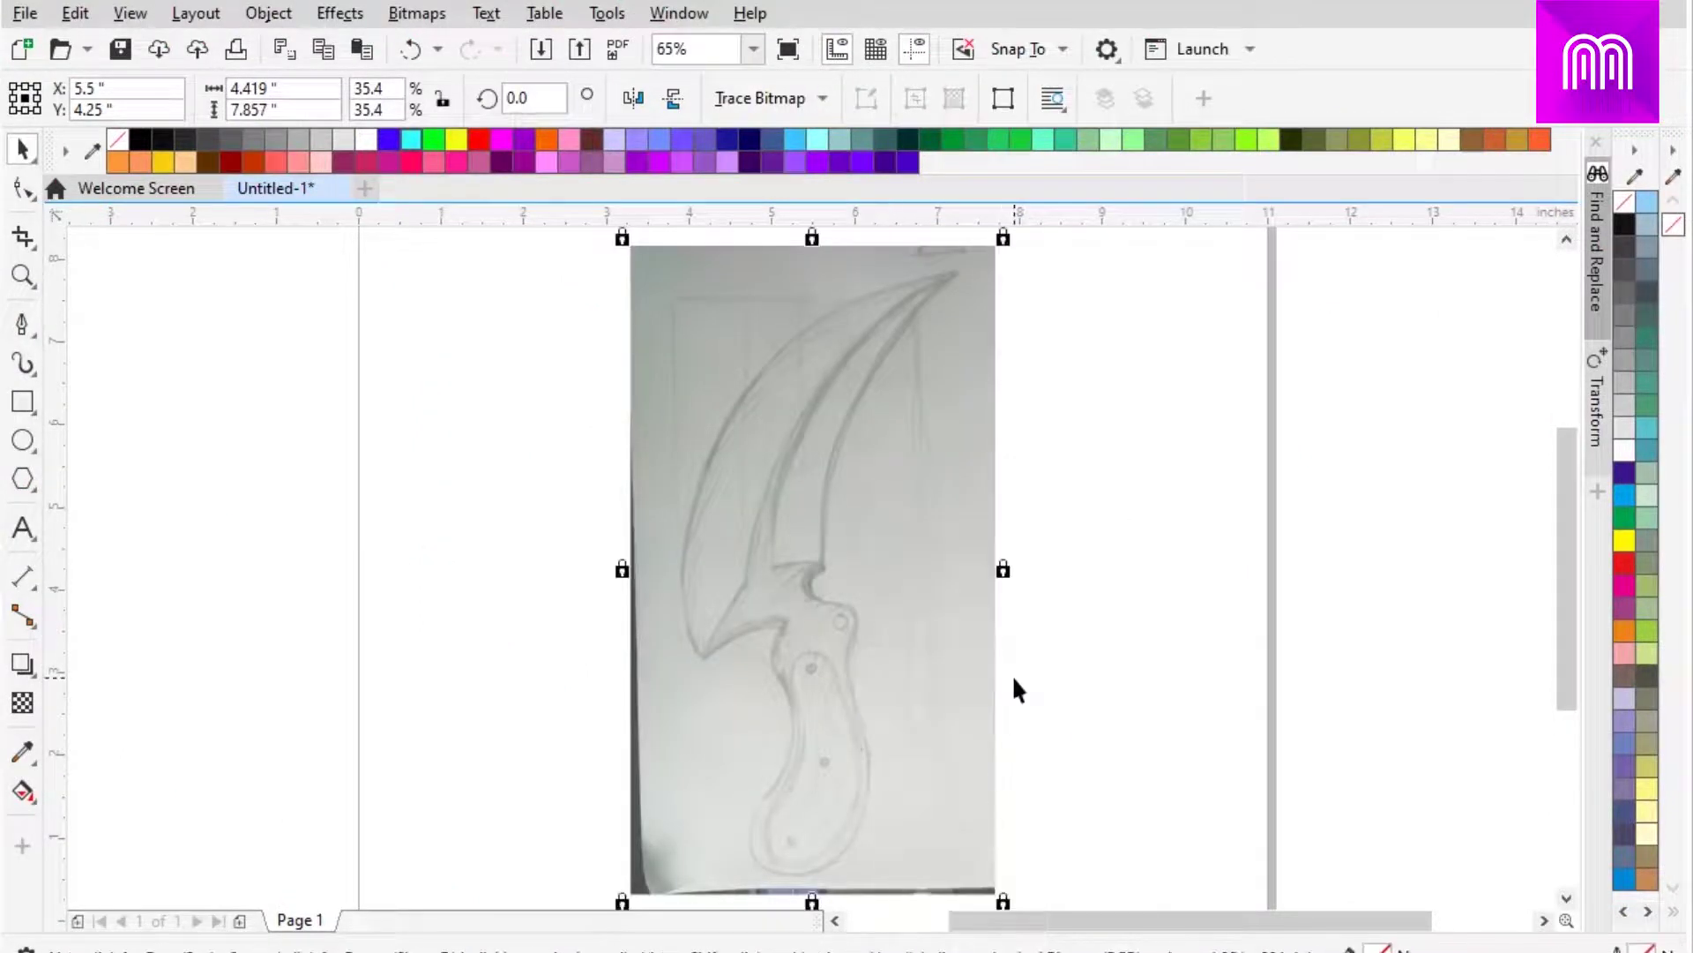
Trace the knife as one closed Pen path, from the handle bottom around the curved blade
{"action": "left_click", "coordinate": [32, 324]}
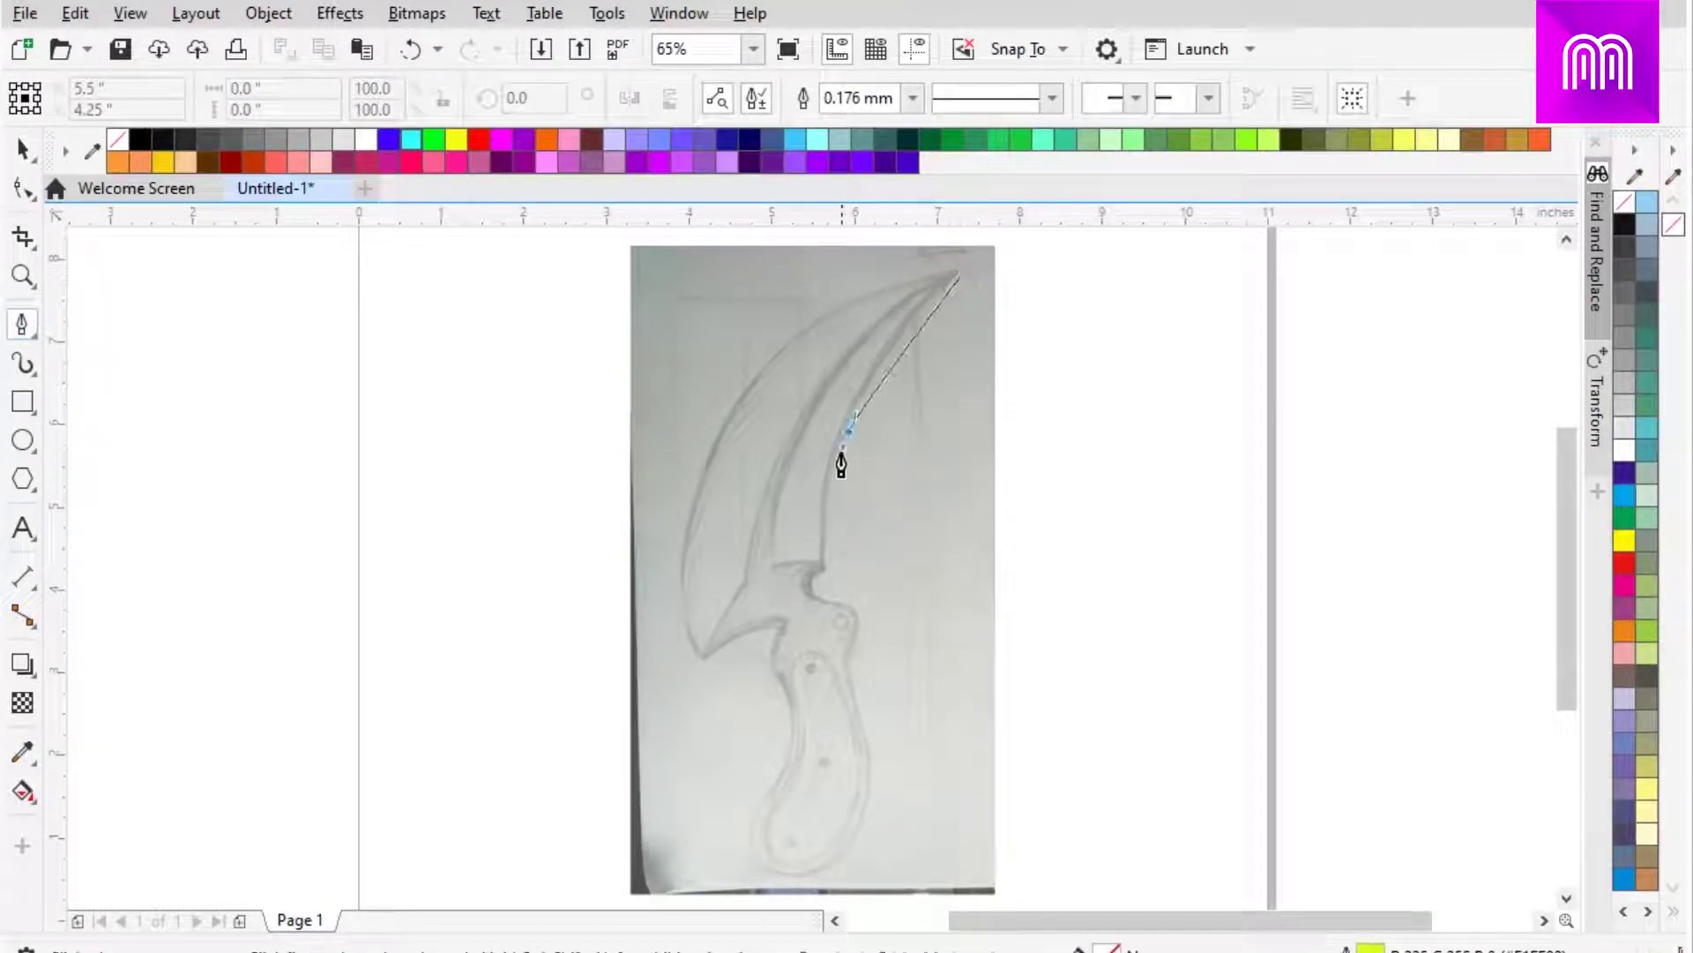
{"action": "scroll", "coordinate": [830, 574], "scroll_direction": "up", "scroll_amount": 3}
{"action": "scroll", "coordinate": [829, 653], "scroll_direction": "down", "scroll_amount": 5}
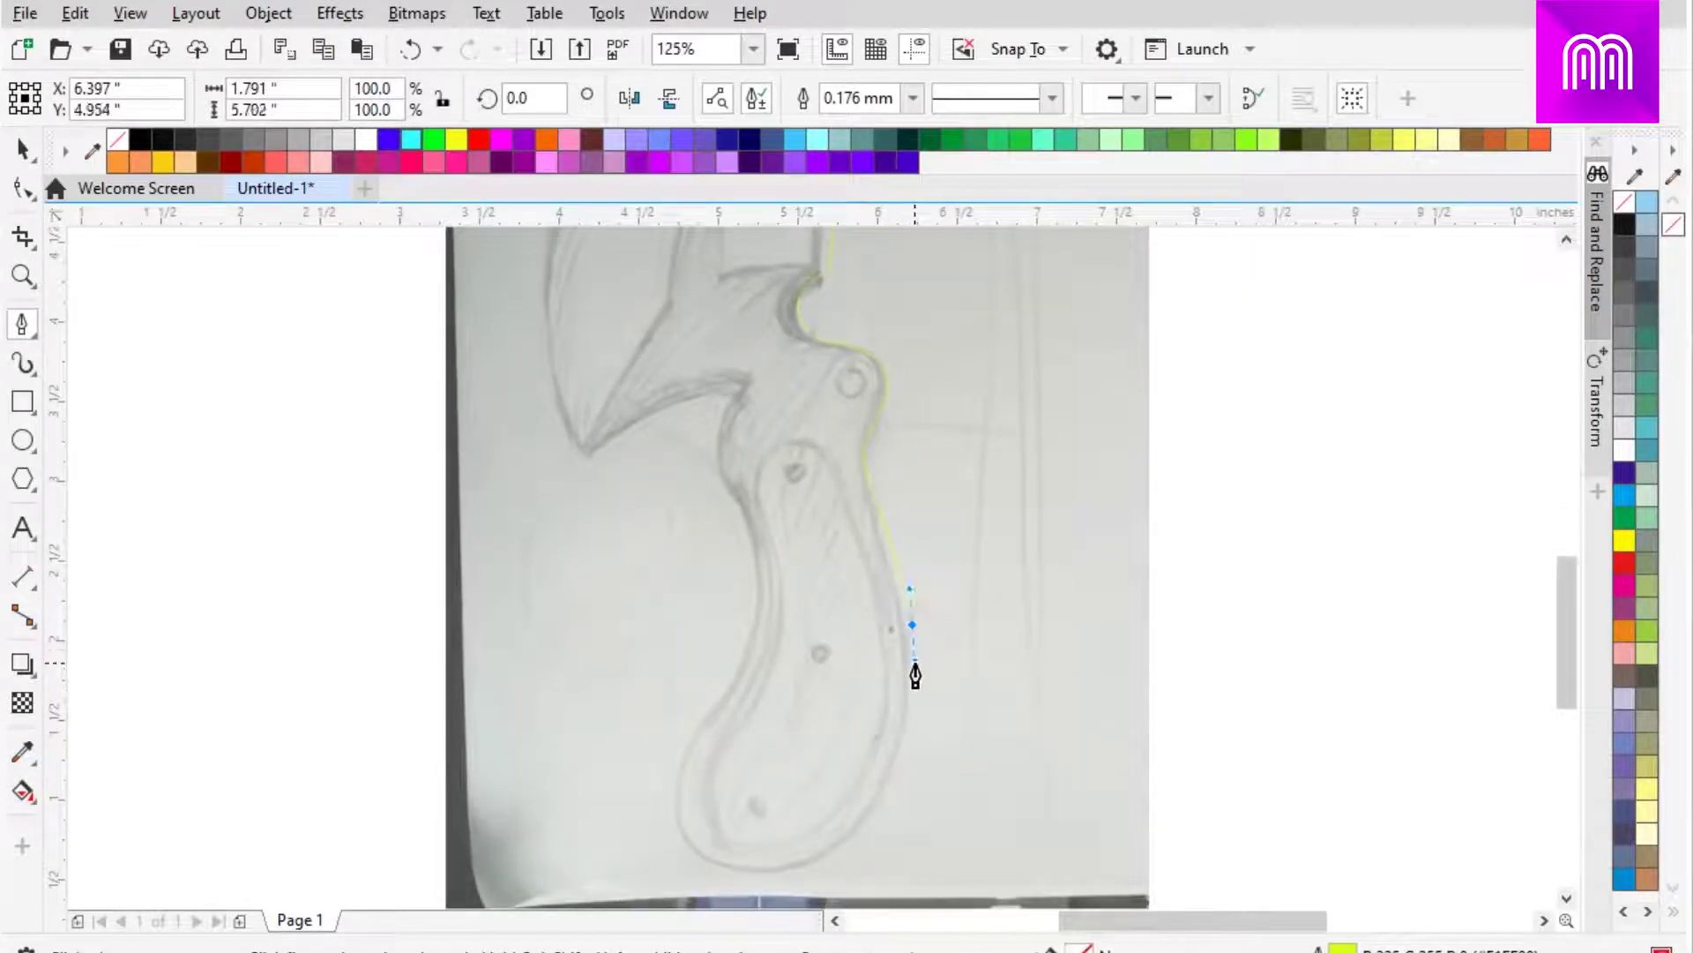
{"action": "left_click", "coordinate": [854, 725]}
{"action": "scroll", "coordinate": [747, 435], "scroll_direction": "up", "scroll_amount": 3}
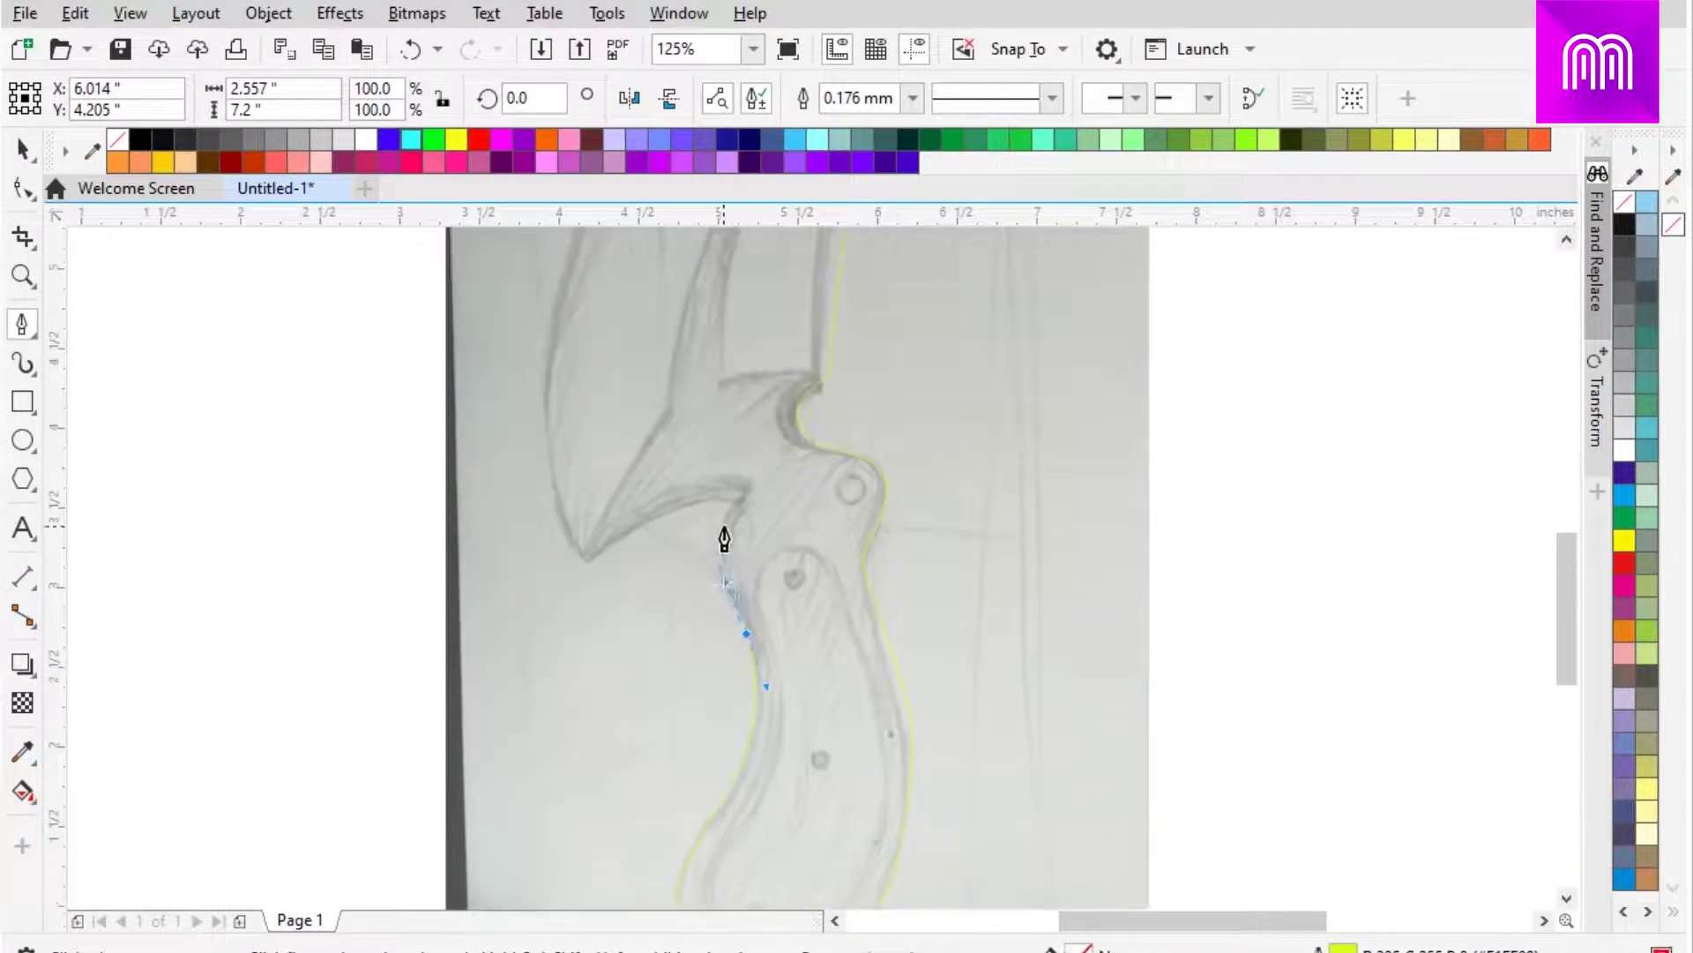
{"action": "scroll", "coordinate": [590, 494], "scroll_direction": "up", "scroll_amount": 3}
{"action": "scroll", "coordinate": [586, 415], "scroll_direction": "up", "scroll_amount": 3}
{"action": "left_click_drag", "start_coordinate": [773, 377], "coordinate": [878, 324]}
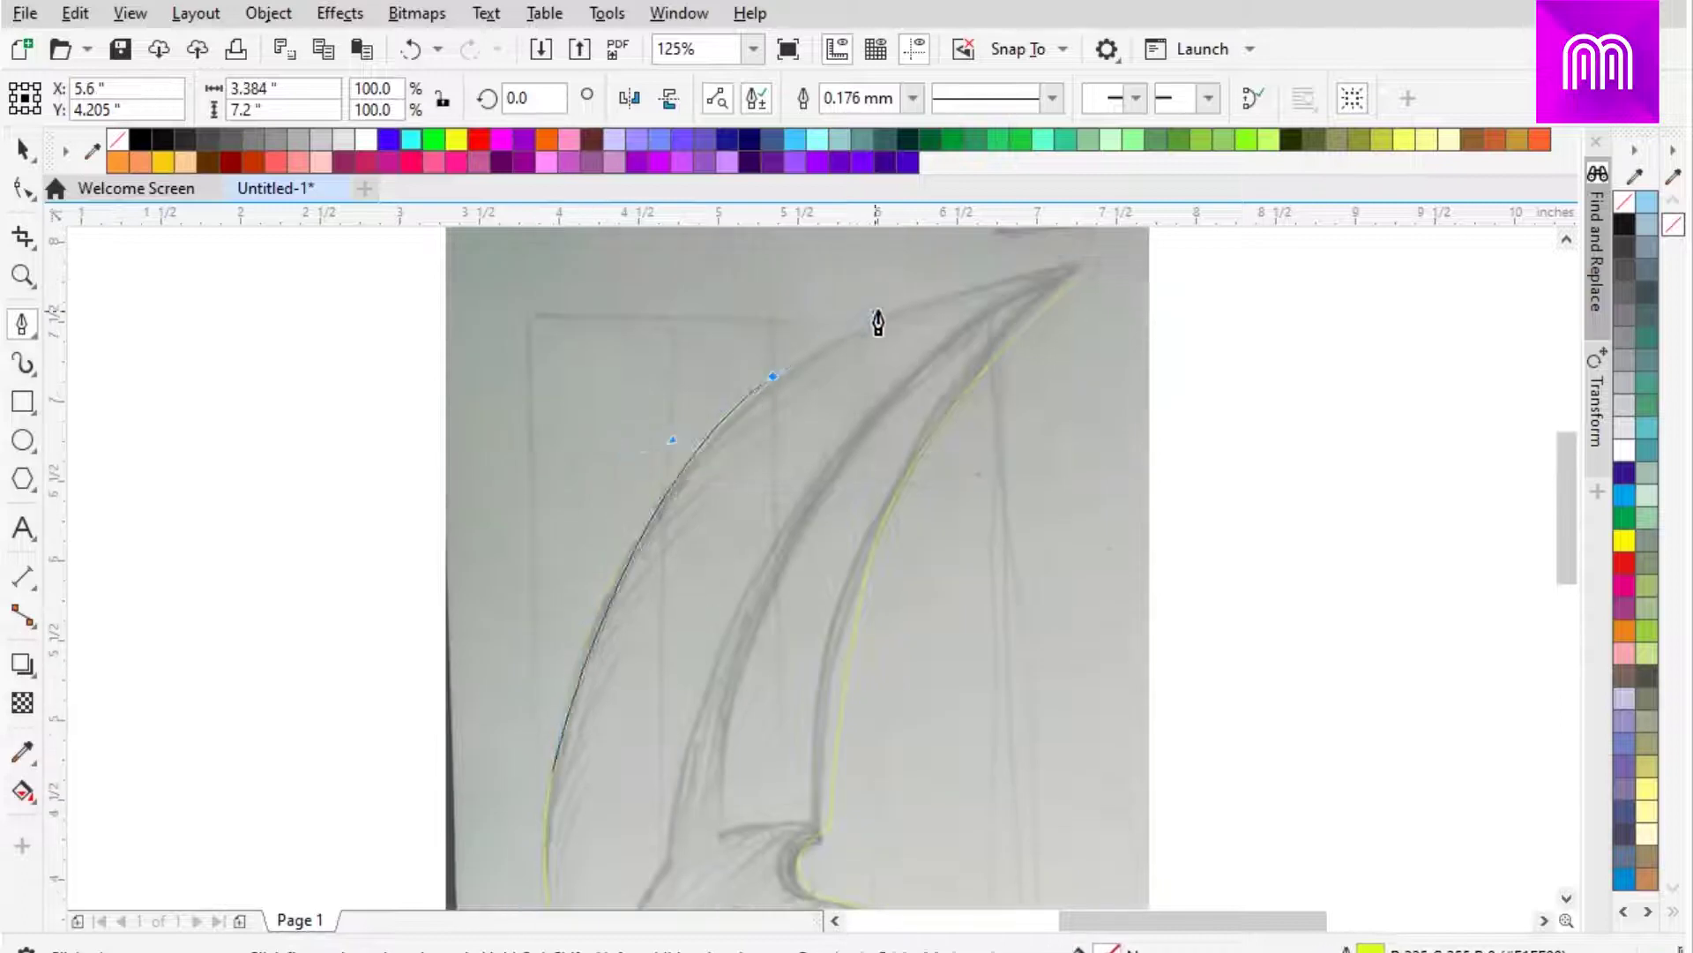
{"action": "left_click", "coordinate": [1083, 274]}
{"action": "key", "text": "space"}
Refine the blade-tip node of the traced knife outline with the Shape tool
{"action": "key", "text": "F10"}
{"action": "scroll", "coordinate": [711, 421], "scroll_direction": "down", "scroll_amount": 1}
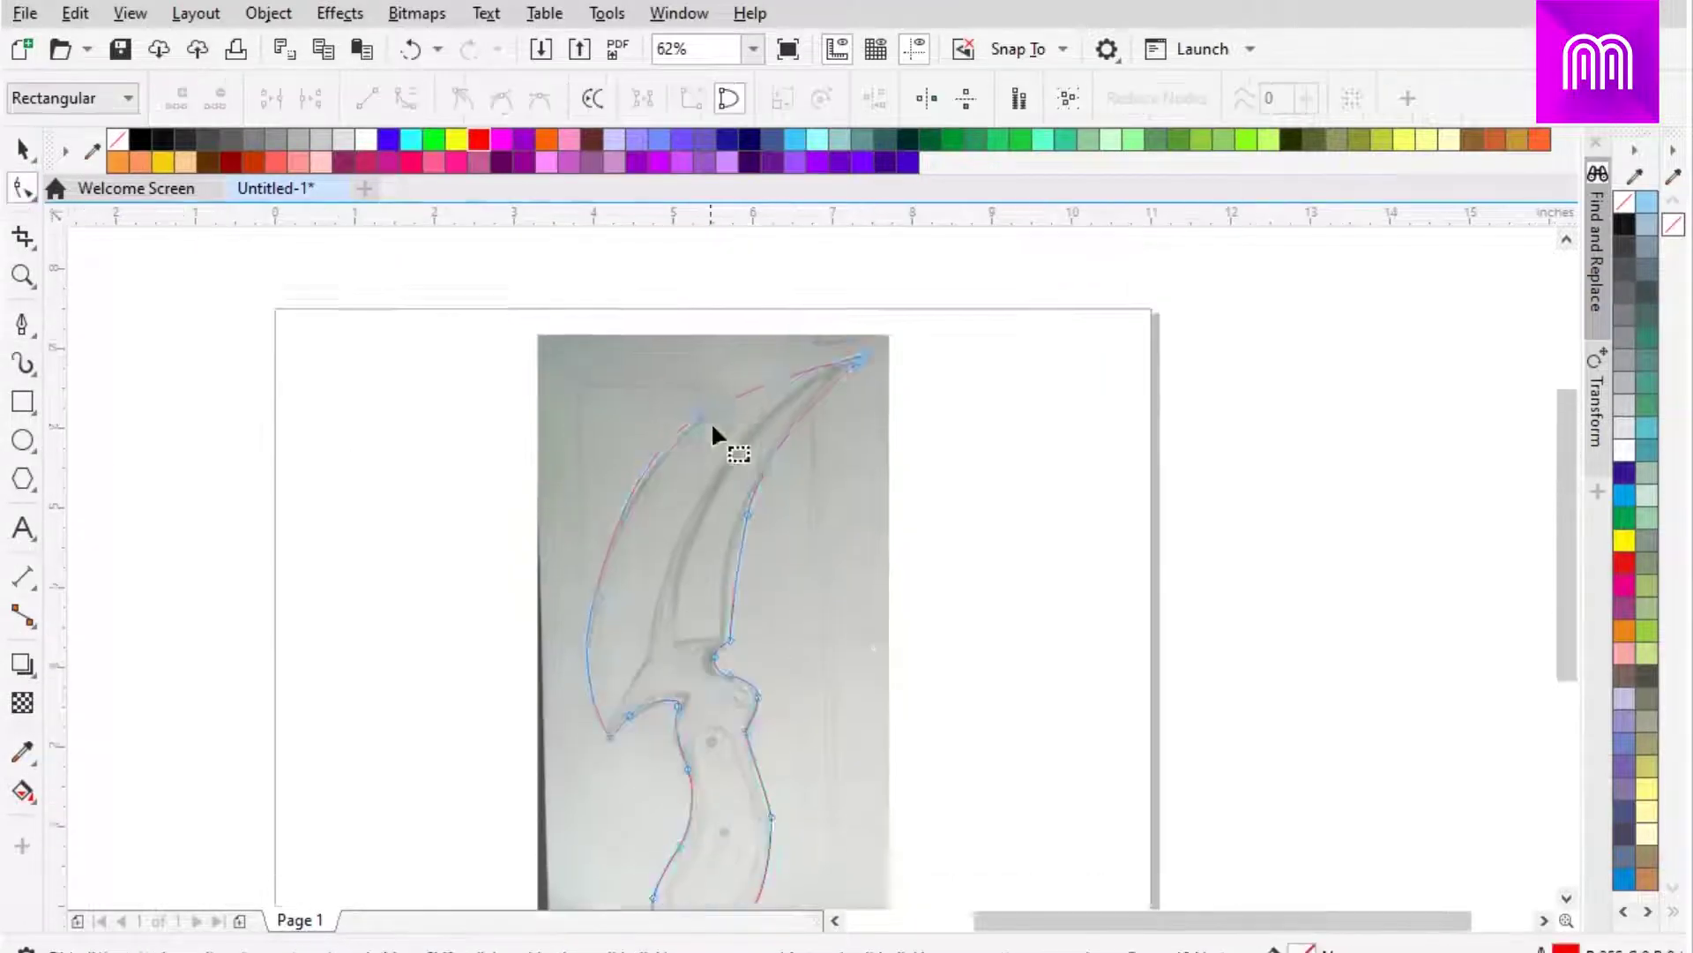
{"action": "scroll", "coordinate": [748, 399], "scroll_direction": "up", "scroll_amount": 2}
{"action": "scroll", "coordinate": [584, 512], "scroll_direction": "down", "scroll_amount": 1}
{"action": "scroll", "coordinate": [1115, 383], "scroll_direction": "up", "scroll_amount": 1}
{"action": "left_click", "coordinate": [1118, 384]}
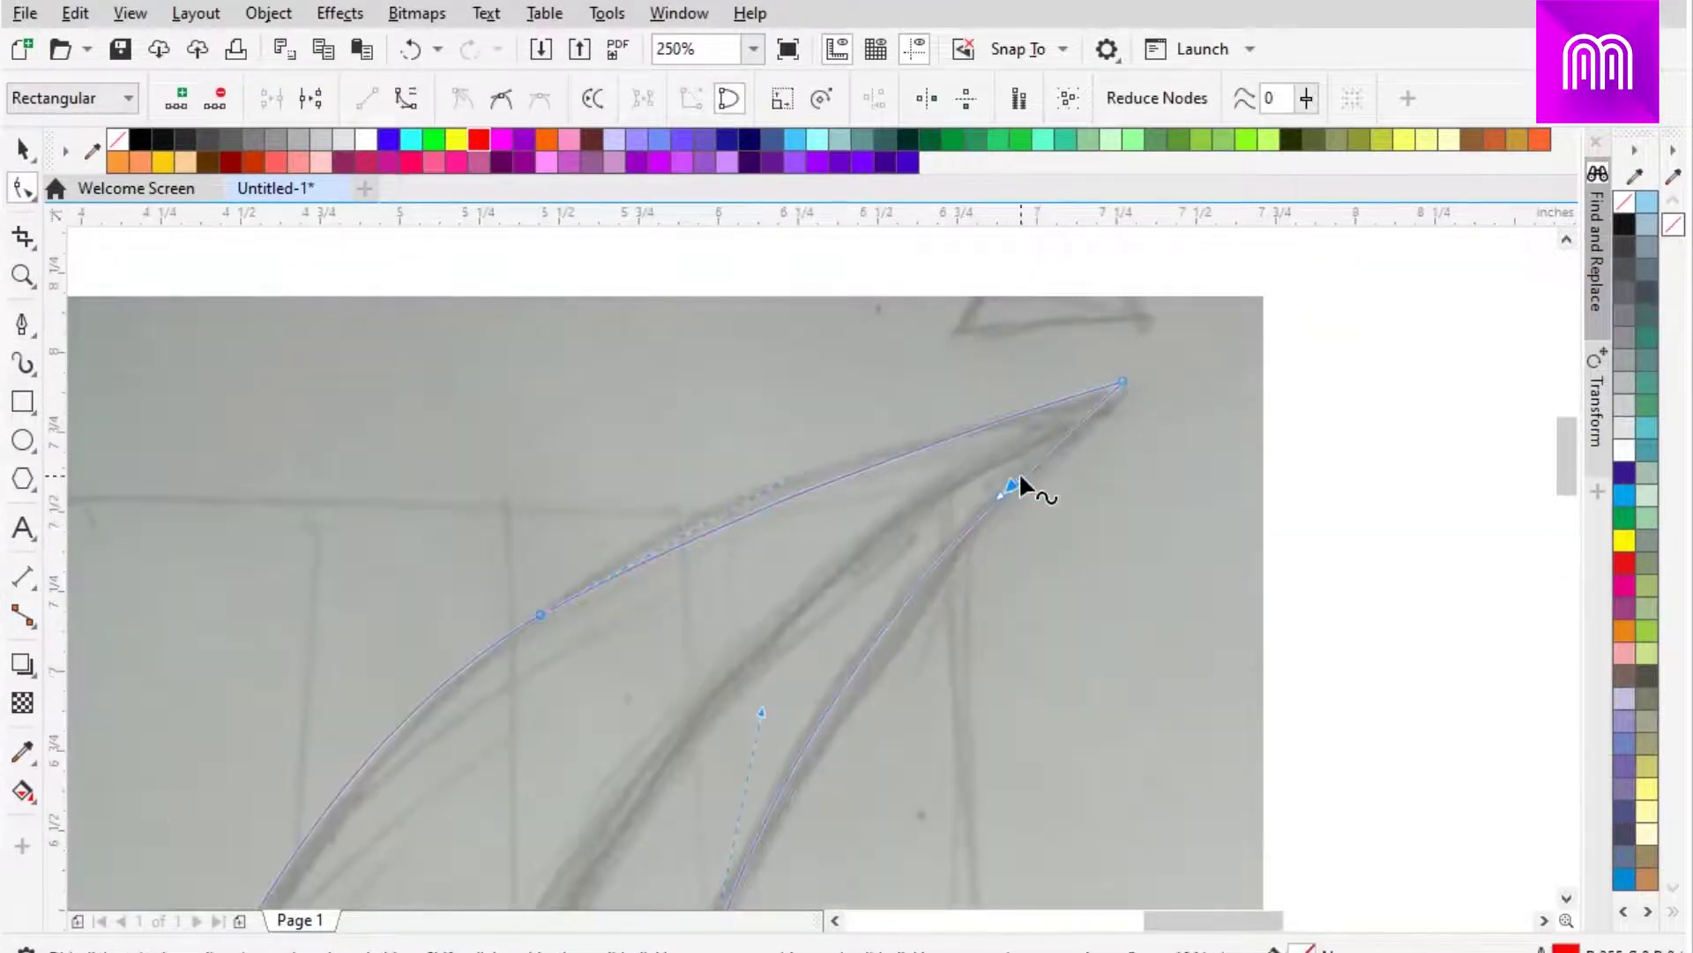
{"action": "scroll", "coordinate": [1021, 478], "scroll_direction": "down", "scroll_amount": 2}
{"action": "scroll", "coordinate": [975, 384], "scroll_direction": "up", "scroll_amount": 1}
{"action": "scroll", "coordinate": [964, 352], "scroll_direction": "up", "scroll_amount": 1}
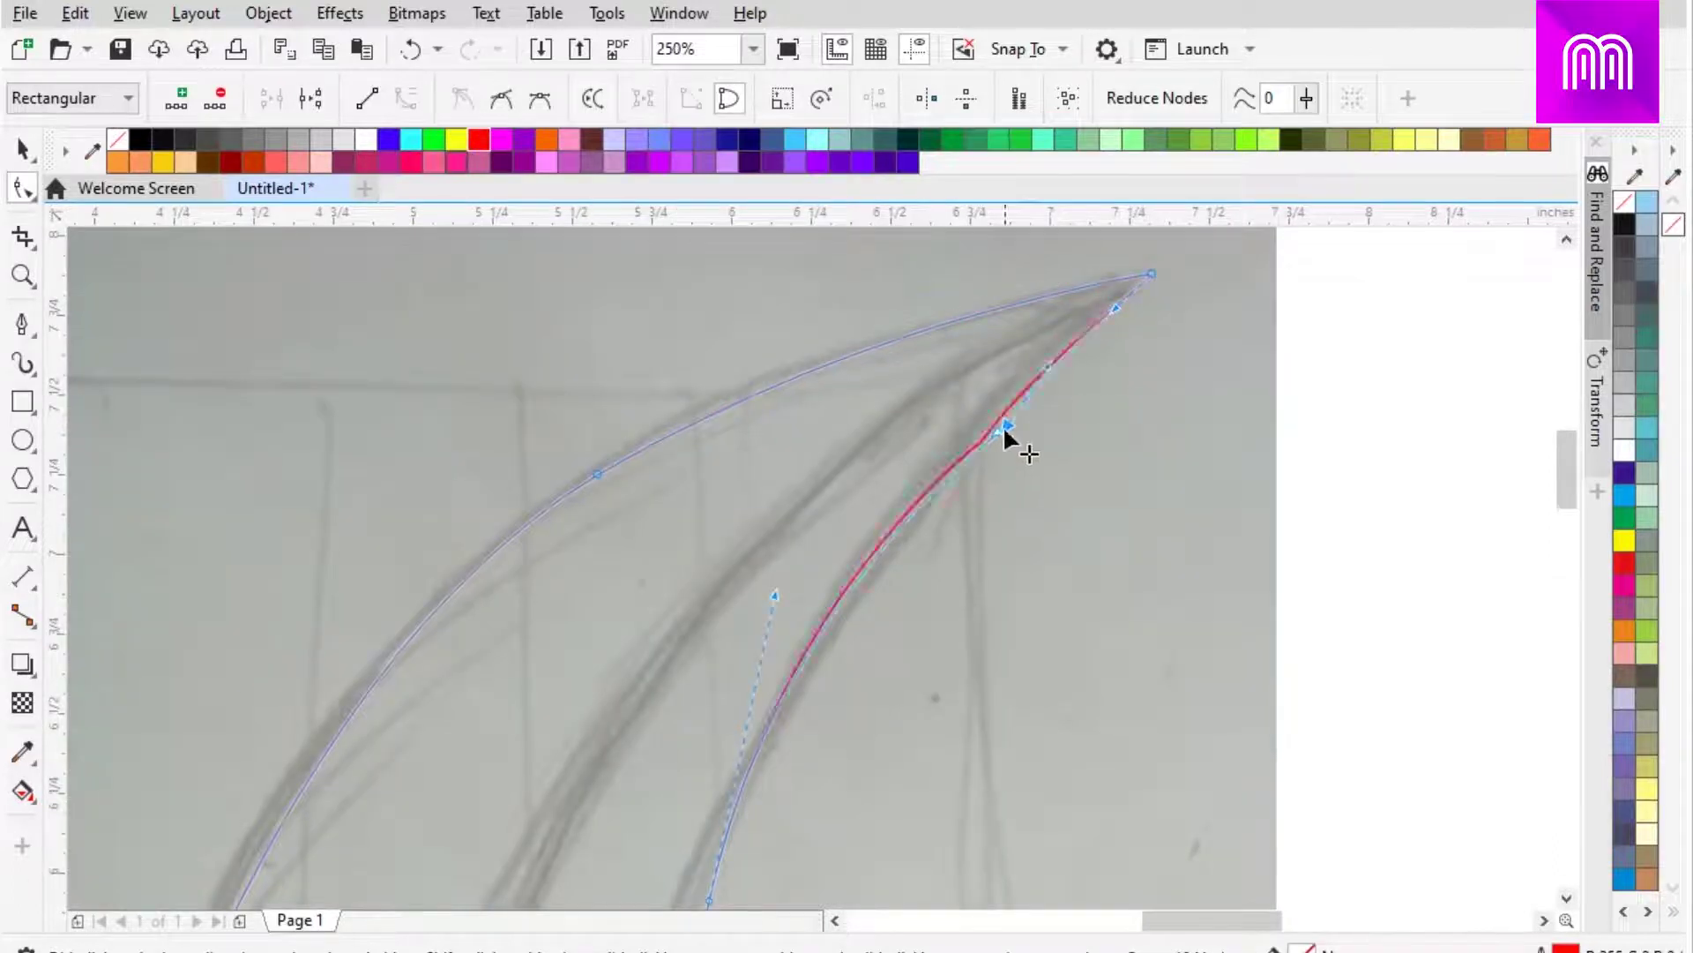
{"action": "scroll", "coordinate": [790, 558], "scroll_direction": "up", "scroll_amount": 1}
{"action": "scroll", "coordinate": [747, 773], "scroll_direction": "up", "scroll_amount": 1}
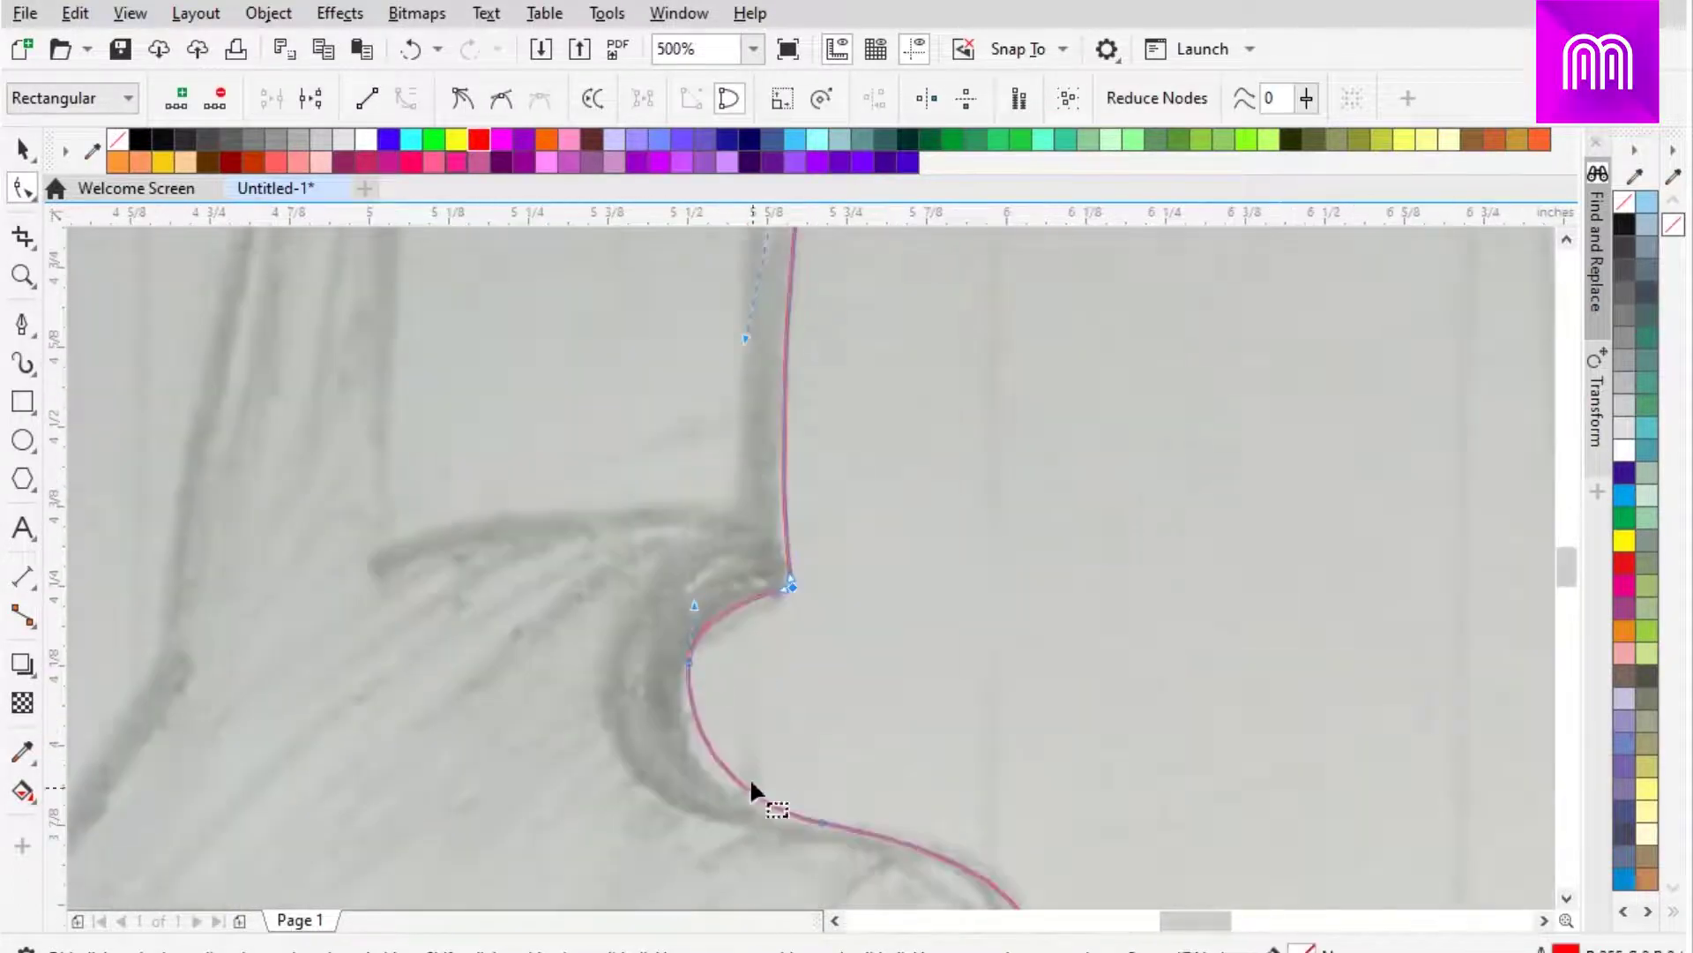
{"action": "scroll", "coordinate": [737, 786], "scroll_direction": "down", "scroll_amount": 1}
{"action": "scroll", "coordinate": [921, 672], "scroll_direction": "up", "scroll_amount": 1}
Adjust the notch curve nodes of the knife outline
{"action": "left_click", "coordinate": [924, 672]}
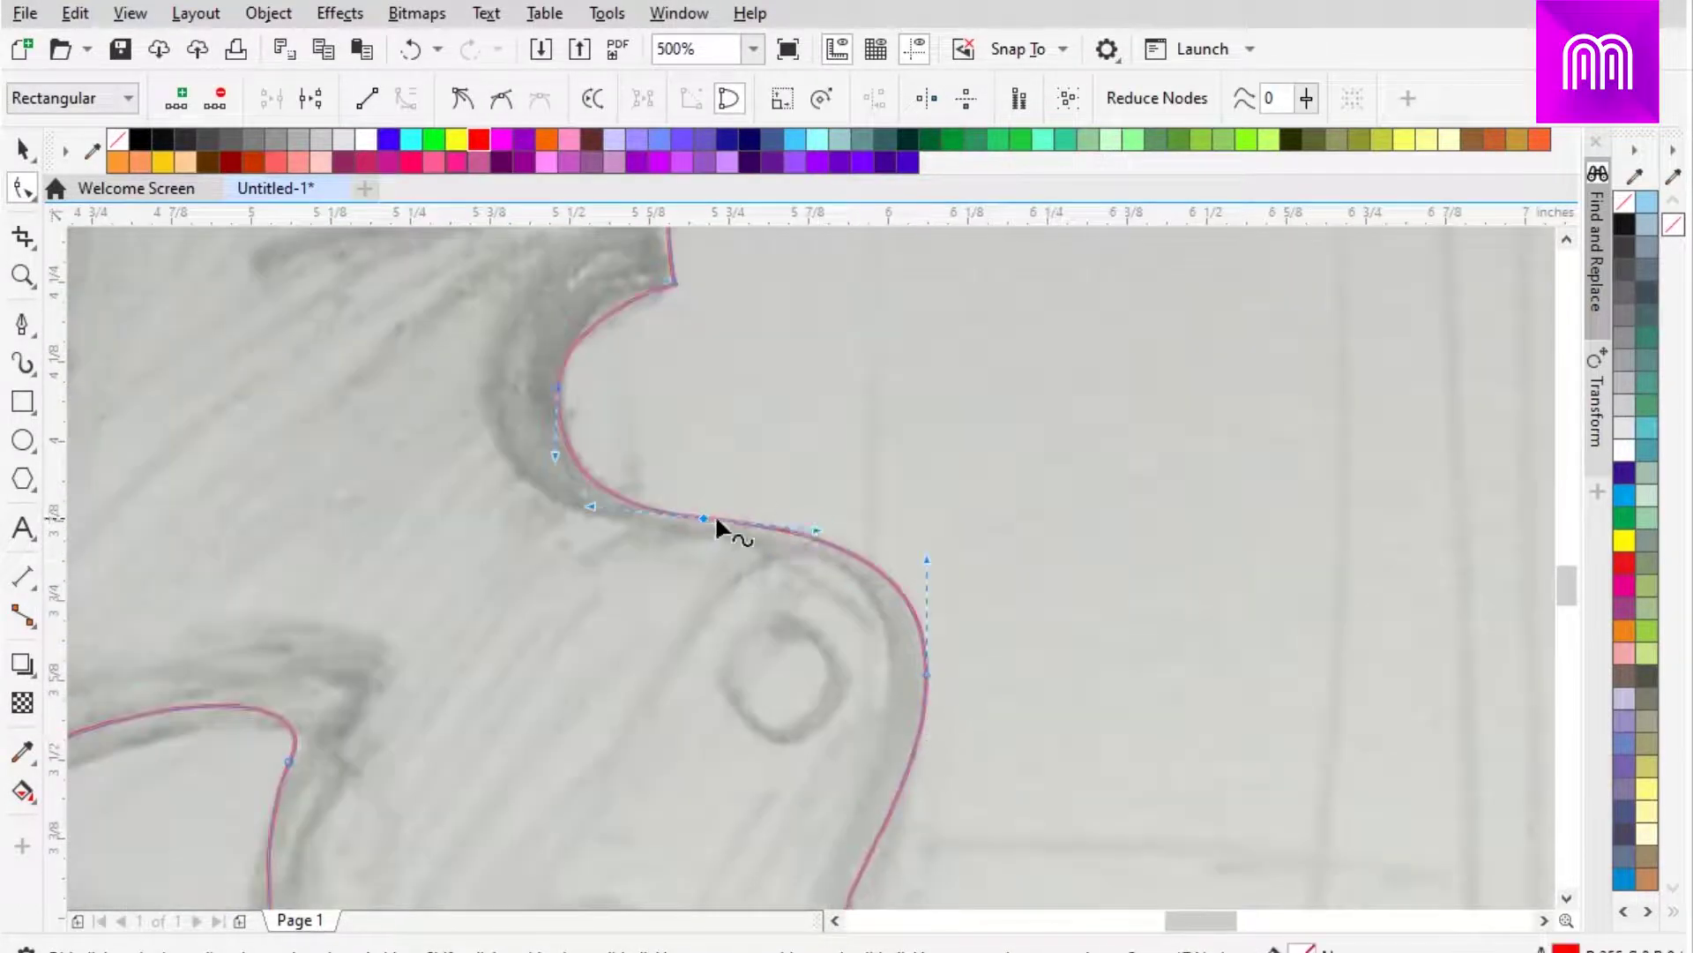
{"action": "scroll", "coordinate": [707, 515], "scroll_direction": "down", "scroll_amount": 1}
{"action": "scroll", "coordinate": [849, 664], "scroll_direction": "down", "scroll_amount": 1}
{"action": "scroll", "coordinate": [806, 464], "scroll_direction": "up", "scroll_amount": 1}
{"action": "scroll", "coordinate": [792, 630], "scroll_direction": "down", "scroll_amount": 1}
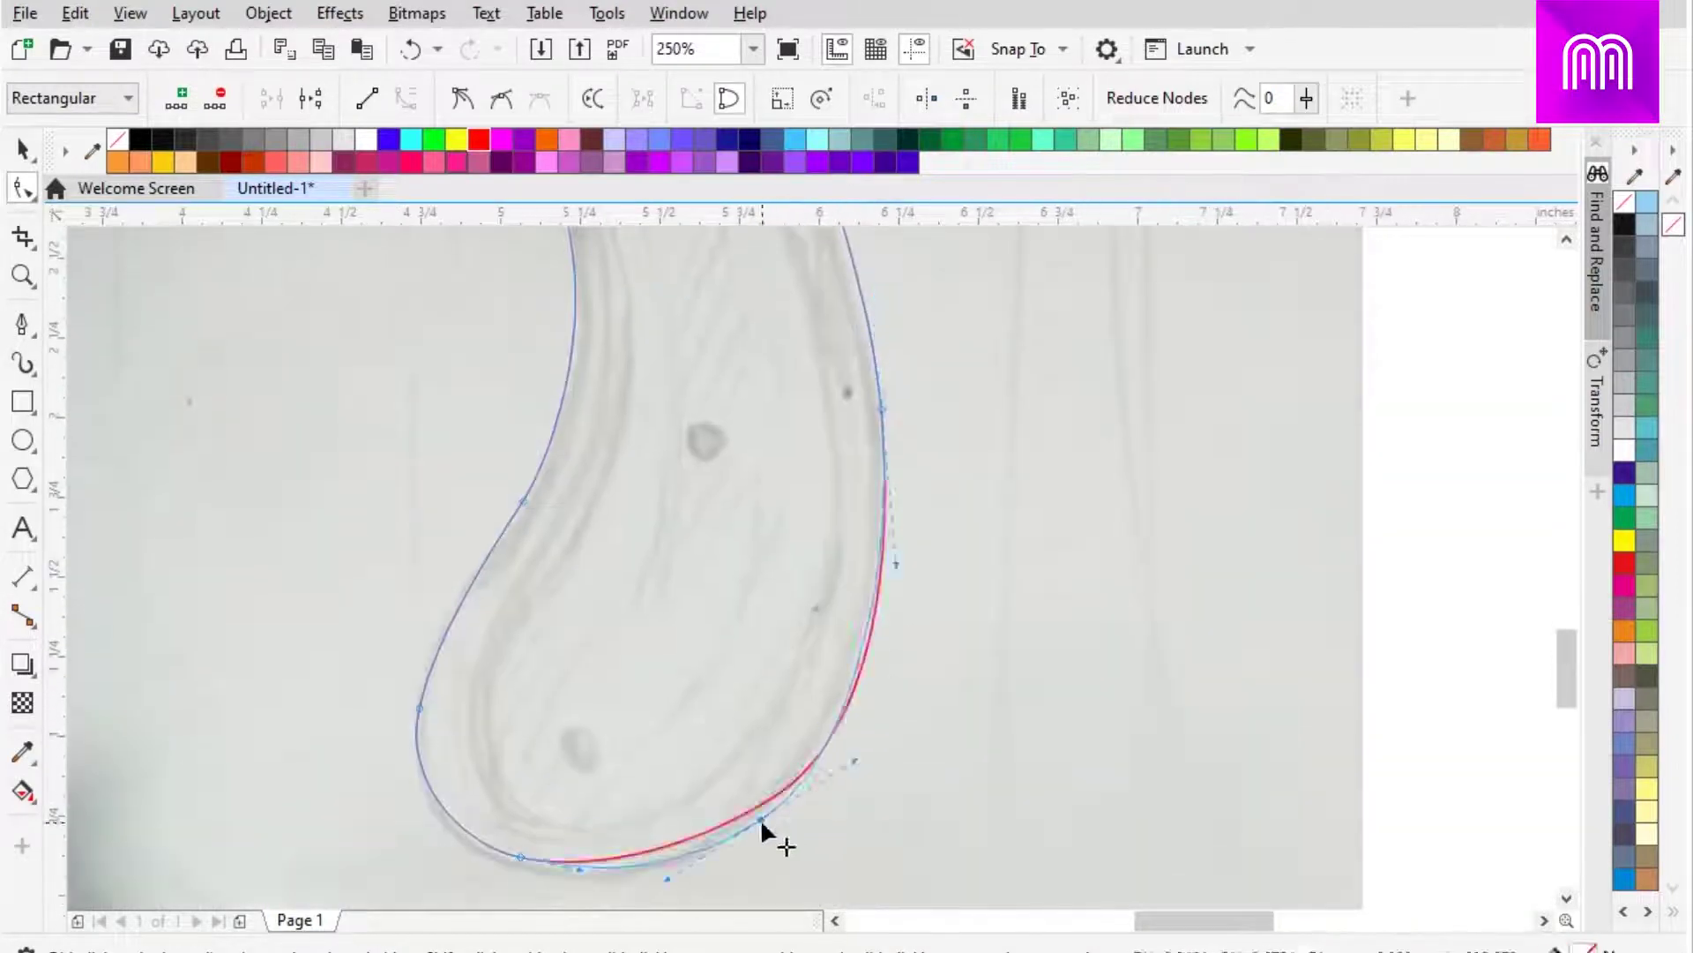
{"action": "scroll", "coordinate": [607, 499], "scroll_direction": "down", "scroll_amount": 1}
{"action": "scroll", "coordinate": [492, 363], "scroll_direction": "up", "scroll_amount": 1}
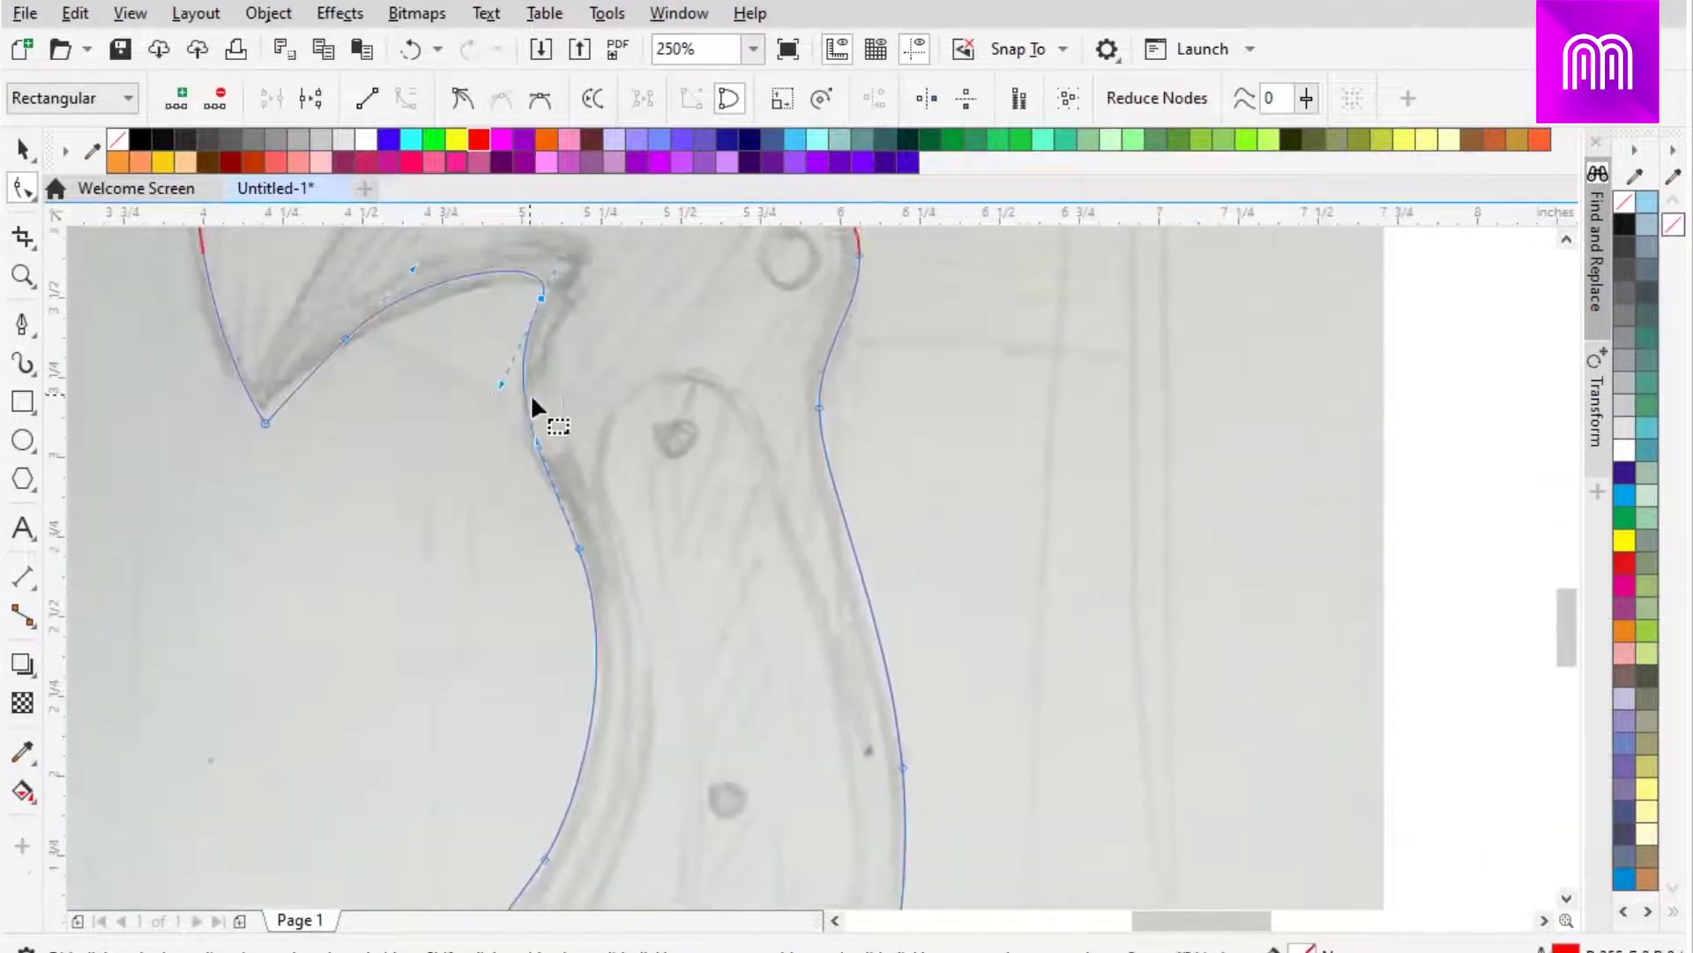
{"action": "scroll", "coordinate": [531, 467], "scroll_direction": "up", "scroll_amount": 1}
{"action": "scroll", "coordinate": [563, 611], "scroll_direction": "down", "scroll_amount": 1}
{"action": "scroll", "coordinate": [675, 483], "scroll_direction": "up", "scroll_amount": 1}
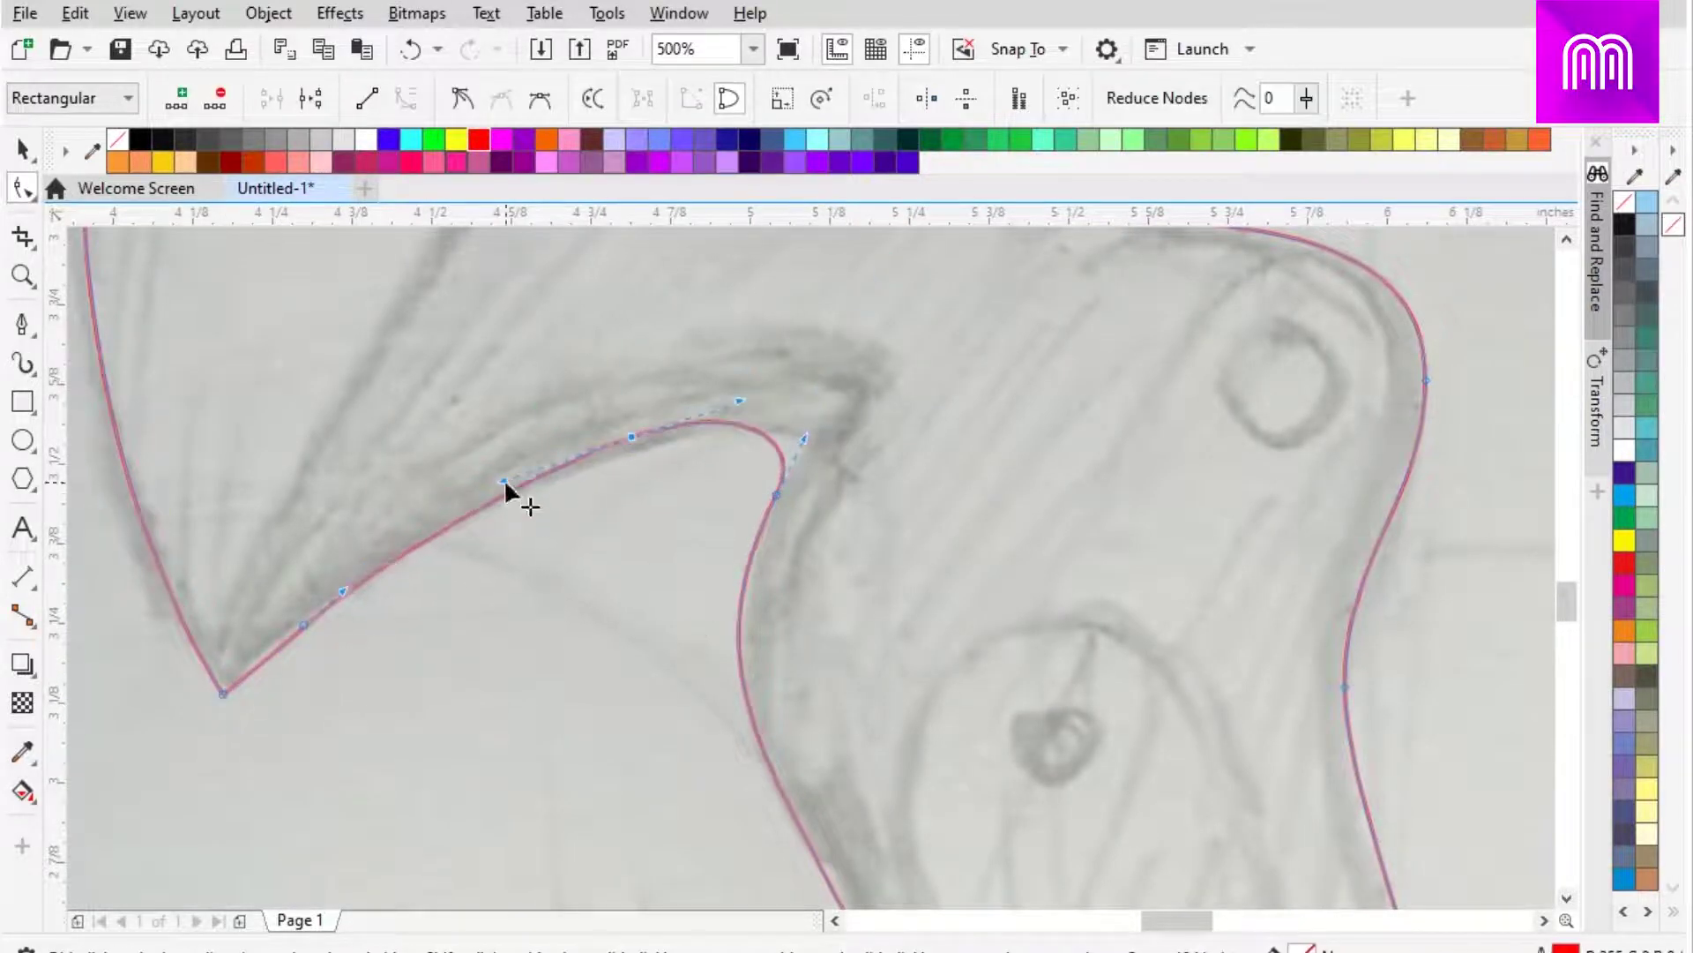
{"action": "scroll", "coordinate": [506, 478], "scroll_direction": "down", "scroll_amount": 5}
Fill the knife outline solid black, undoing an accidental drag of the shape
{"action": "left_click", "coordinate": [140, 139]}
{"action": "left_click_drag", "start_coordinate": [680, 492], "coordinate": [1027, 491]}
{"action": "key", "text": "ctrl+z"}
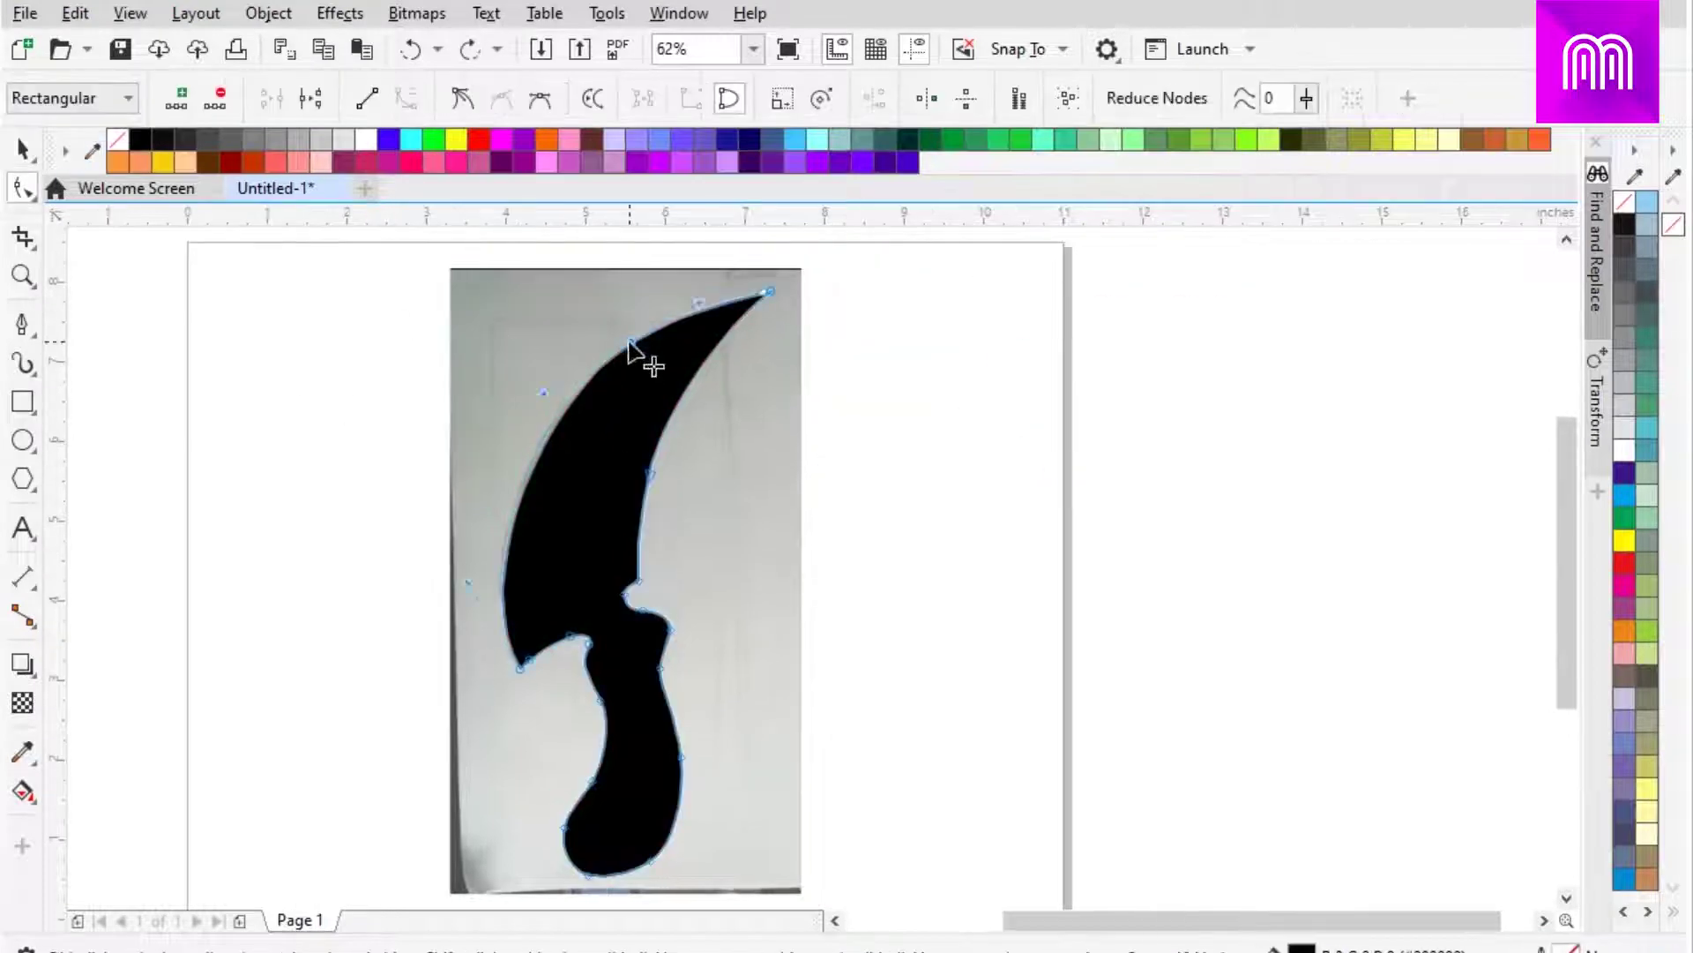
Remove the black fill from the knife outline, leaving it unfilled
{"action": "key", "text": "Escape"}
{"action": "left_click", "coordinate": [650, 756]}
{"action": "scroll", "coordinate": [650, 756], "scroll_direction": "up", "scroll_amount": 3}
{"action": "scroll", "coordinate": [896, 548], "scroll_direction": "down", "scroll_amount": 3}
{"action": "key", "text": "Escape"}
{"action": "left_click", "coordinate": [812, 586]}
{"action": "left_click", "coordinate": [117, 140]}
{"action": "key", "text": "Escape"}
Draw the inner blade edge as a new Pen curve from the tip to the notch
{"action": "left_click", "coordinate": [22, 324]}
{"action": "scroll", "coordinate": [564, 731], "scroll_direction": "up", "scroll_amount": 3}
{"action": "left_click", "coordinate": [564, 731]}
{"action": "scroll", "coordinate": [630, 707], "scroll_direction": "down", "scroll_amount": 3}
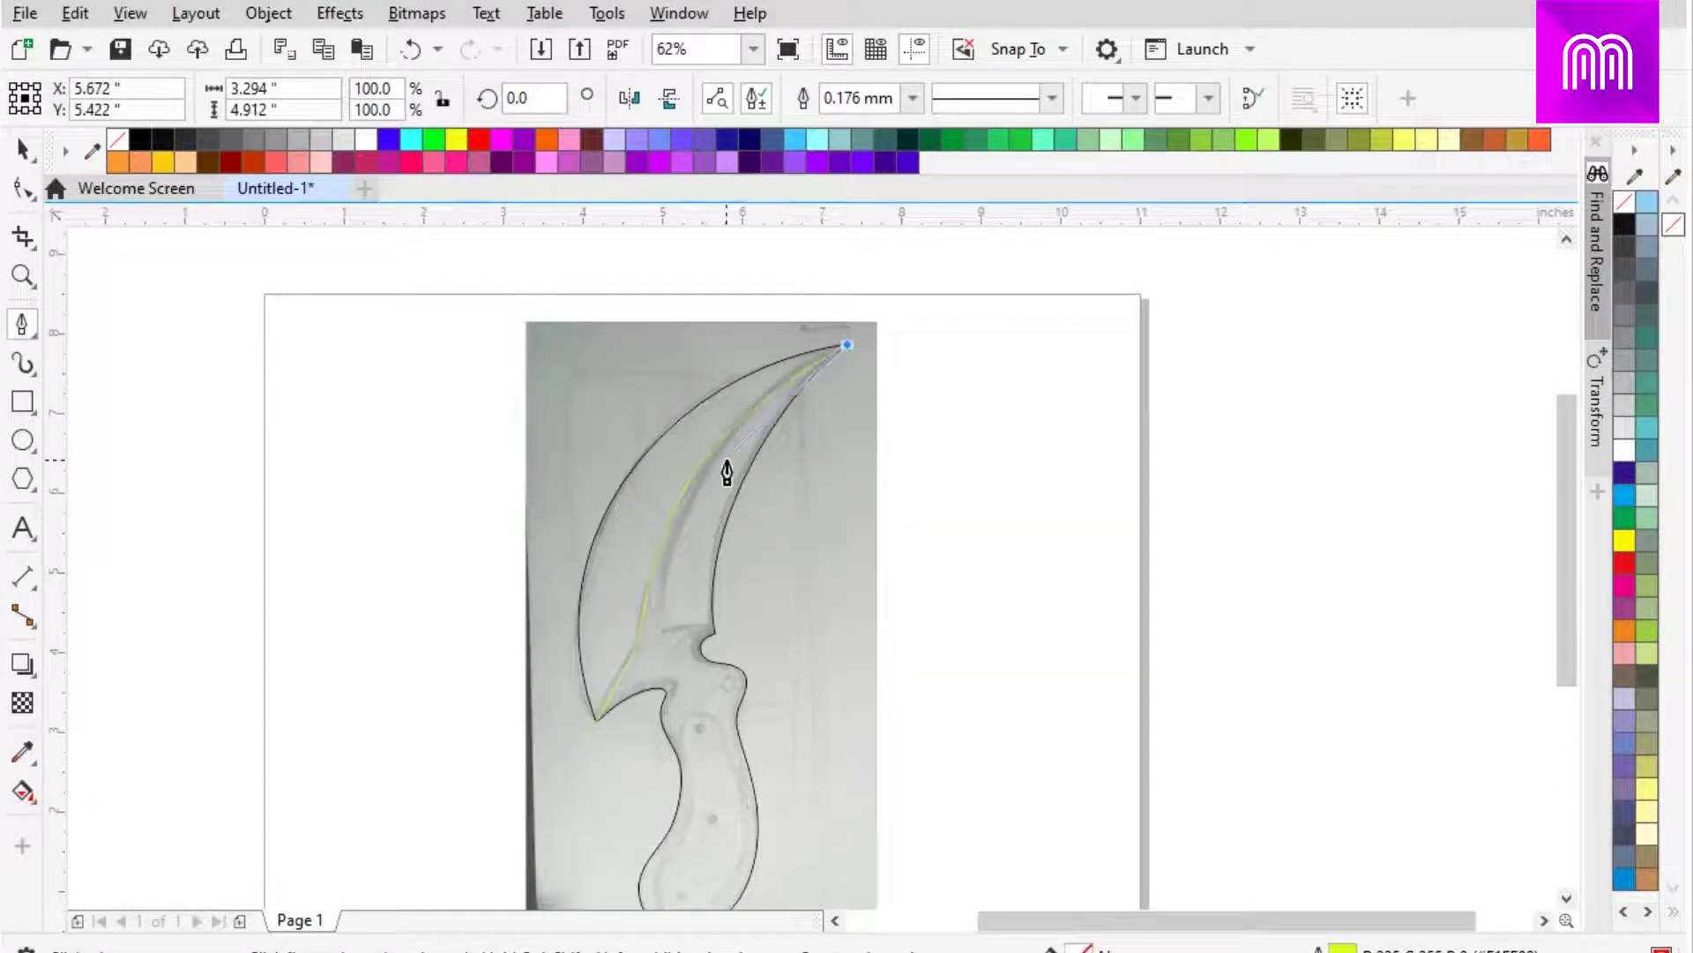
{"action": "scroll", "coordinate": [667, 637], "scroll_direction": "up", "scroll_amount": 3}
{"action": "left_click", "coordinate": [743, 650]}
{"action": "key", "text": "space"}
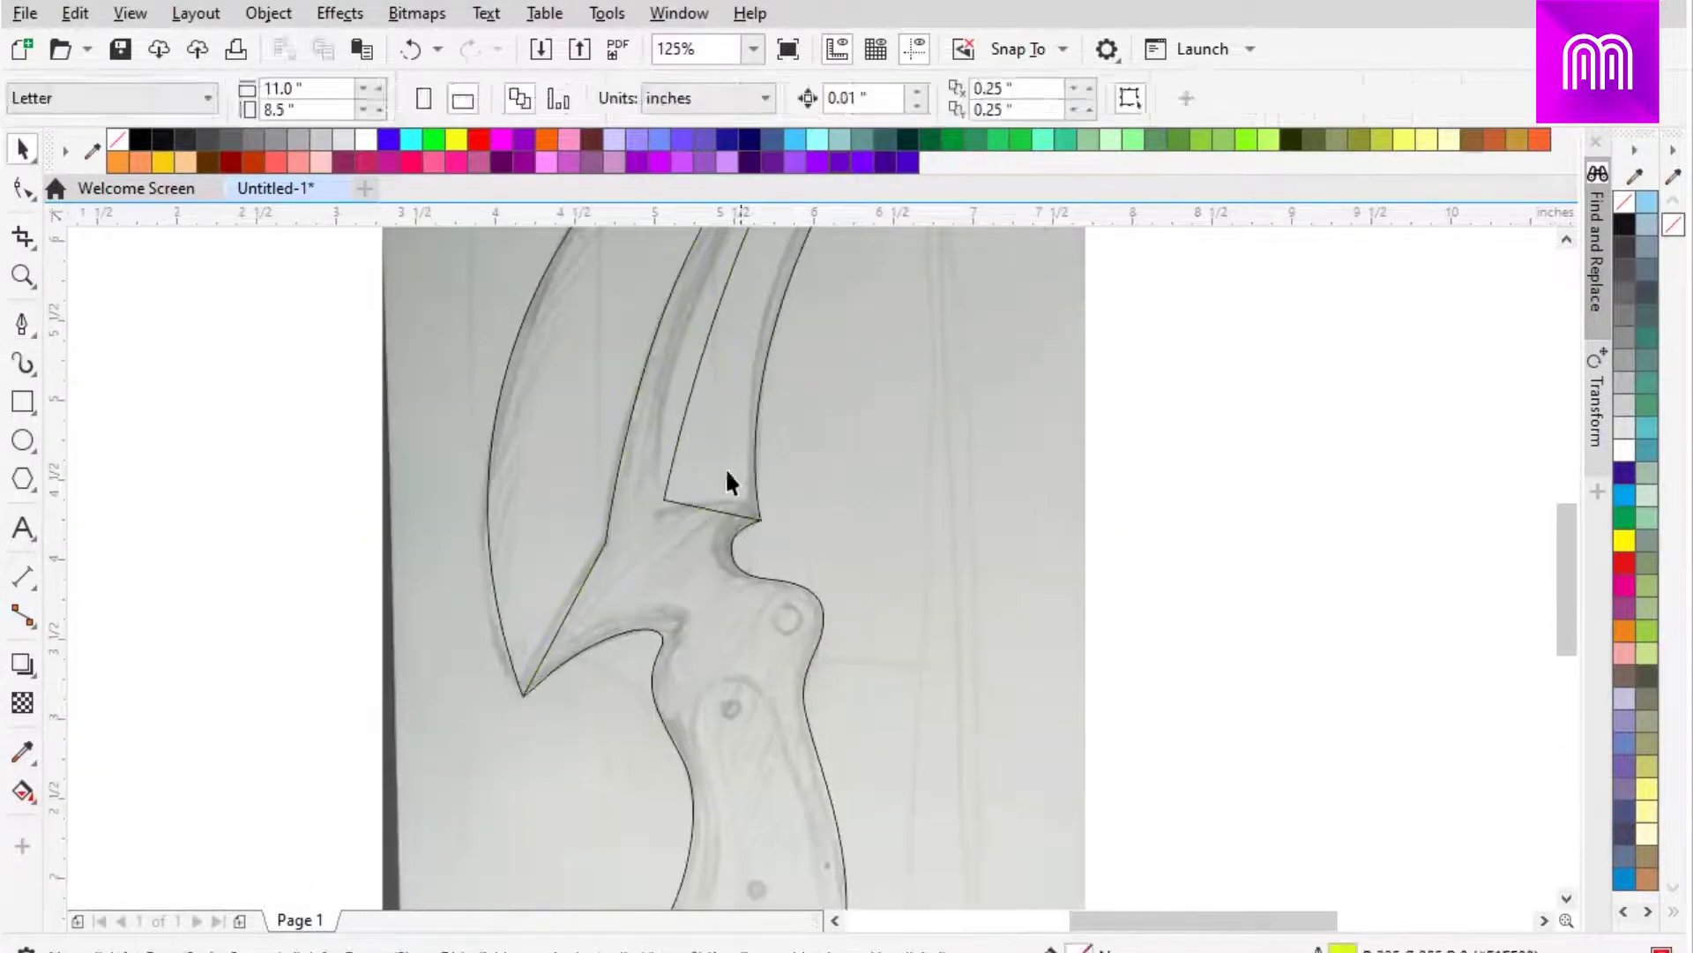
Reshape the inner blade curve's segment with the Shape tool
{"action": "key", "text": "F10"}
{"action": "scroll", "coordinate": [605, 559], "scroll_direction": "down", "scroll_amount": 3}
{"action": "scroll", "coordinate": [527, 621], "scroll_direction": "up", "scroll_amount": 6}
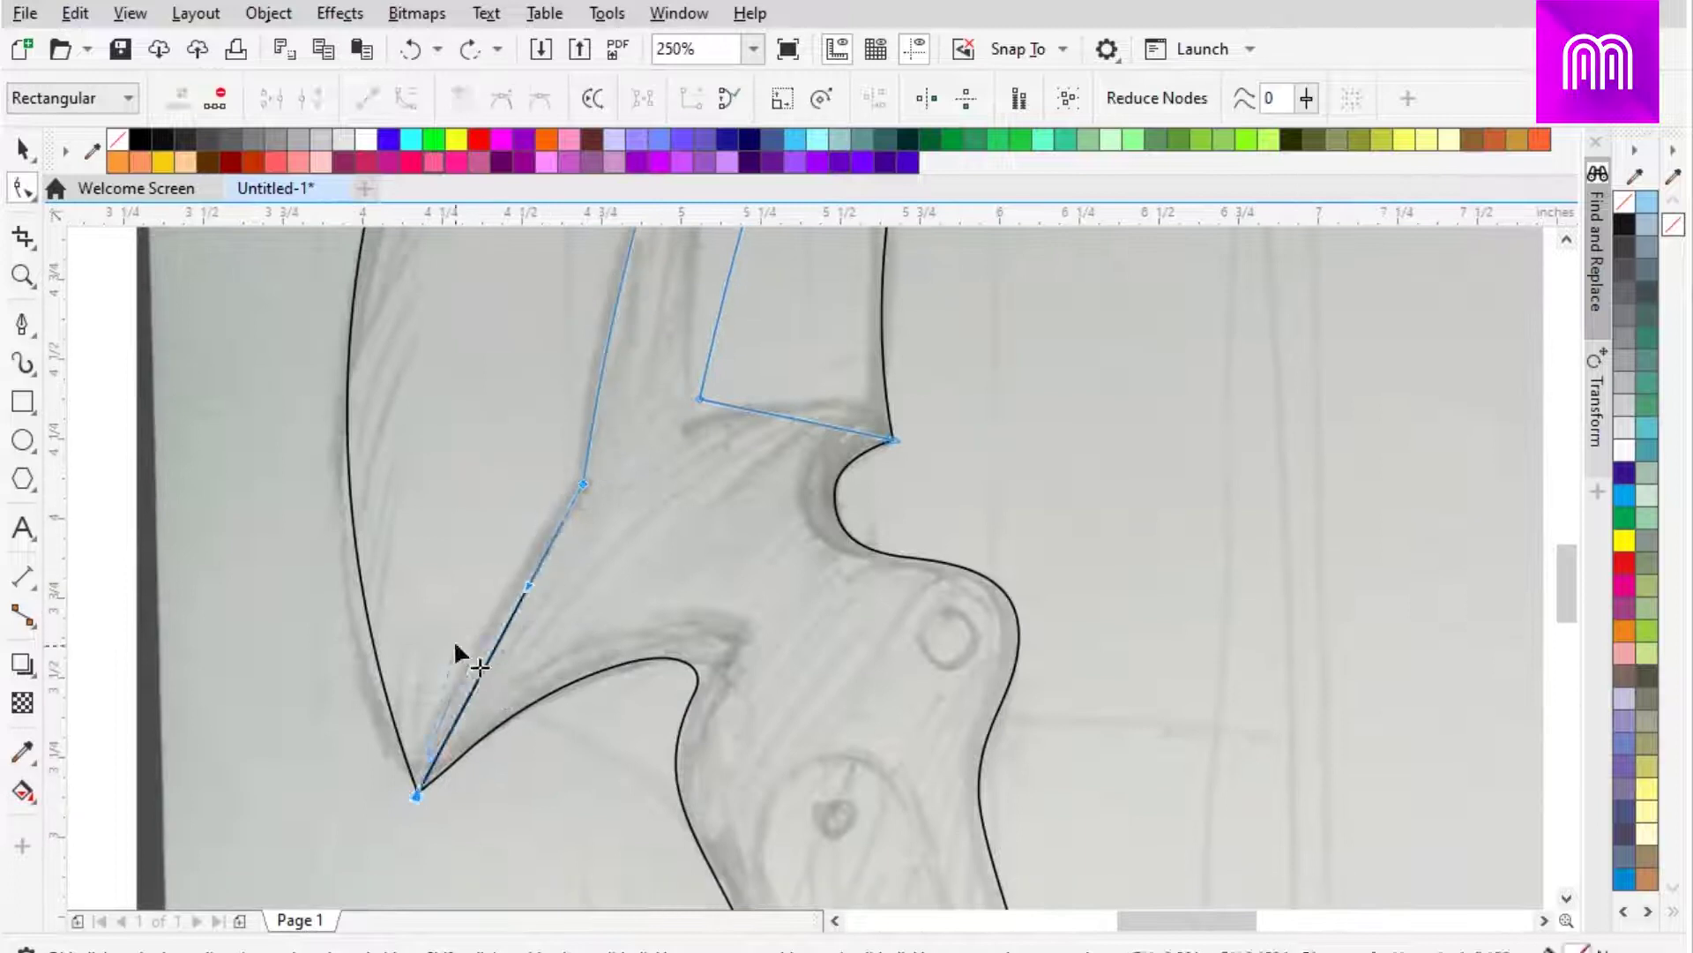
{"action": "scroll", "coordinate": [529, 617], "scroll_direction": "down", "scroll_amount": 4}
{"action": "scroll", "coordinate": [612, 435], "scroll_direction": "up", "scroll_amount": 4}
{"action": "left_click", "coordinate": [529, 703]}
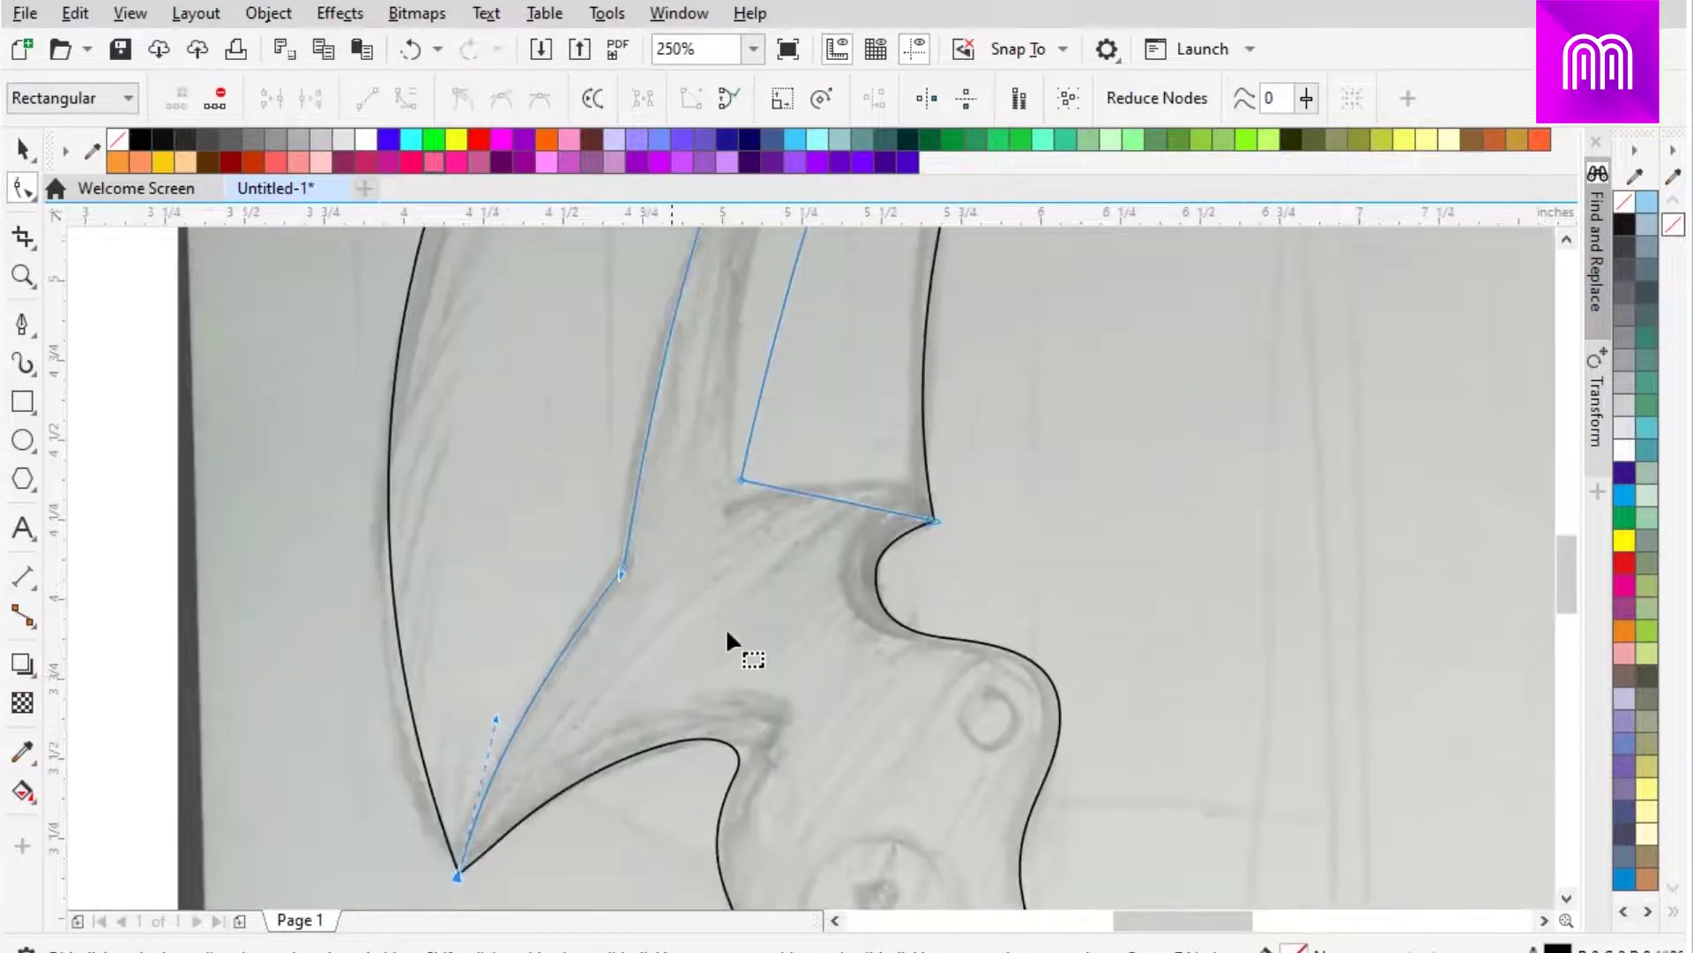
{"action": "scroll", "coordinate": [491, 489], "scroll_direction": "up", "scroll_amount": 3}
{"action": "scroll", "coordinate": [824, 442], "scroll_direction": "down", "scroll_amount": 3}
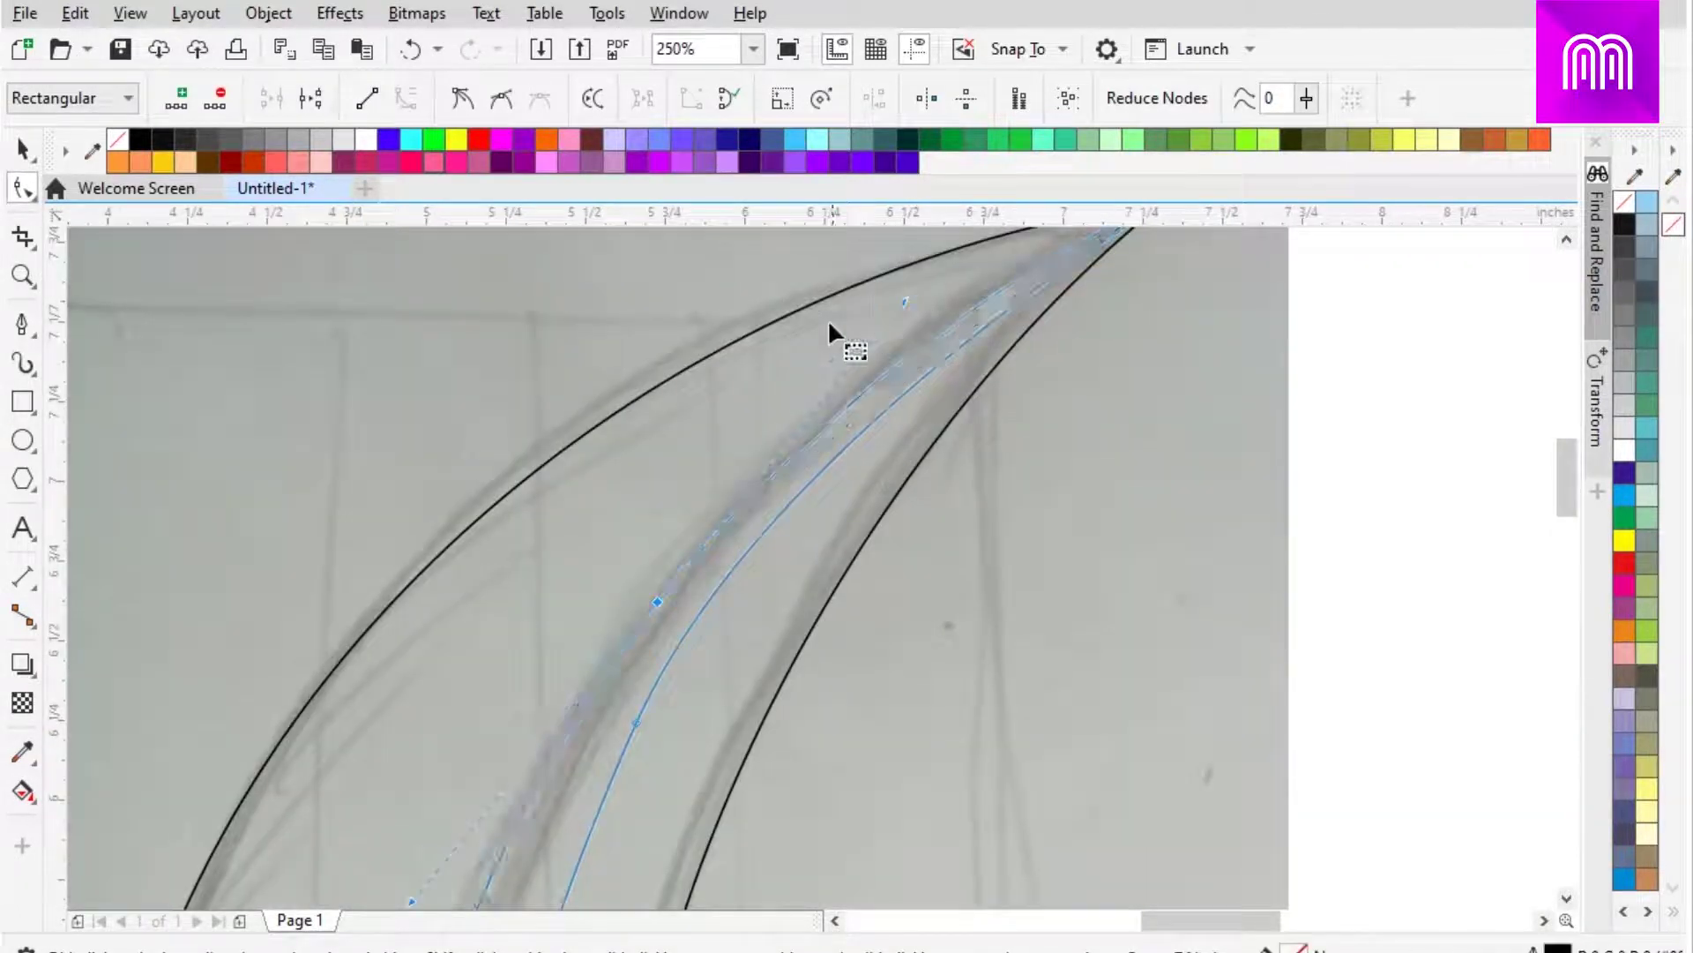
{"action": "scroll", "coordinate": [829, 326], "scroll_direction": "down", "scroll_amount": 3}
{"action": "scroll", "coordinate": [1002, 435], "scroll_direction": "up", "scroll_amount": 3}
{"action": "scroll", "coordinate": [730, 707], "scroll_direction": "down", "scroll_amount": 2}
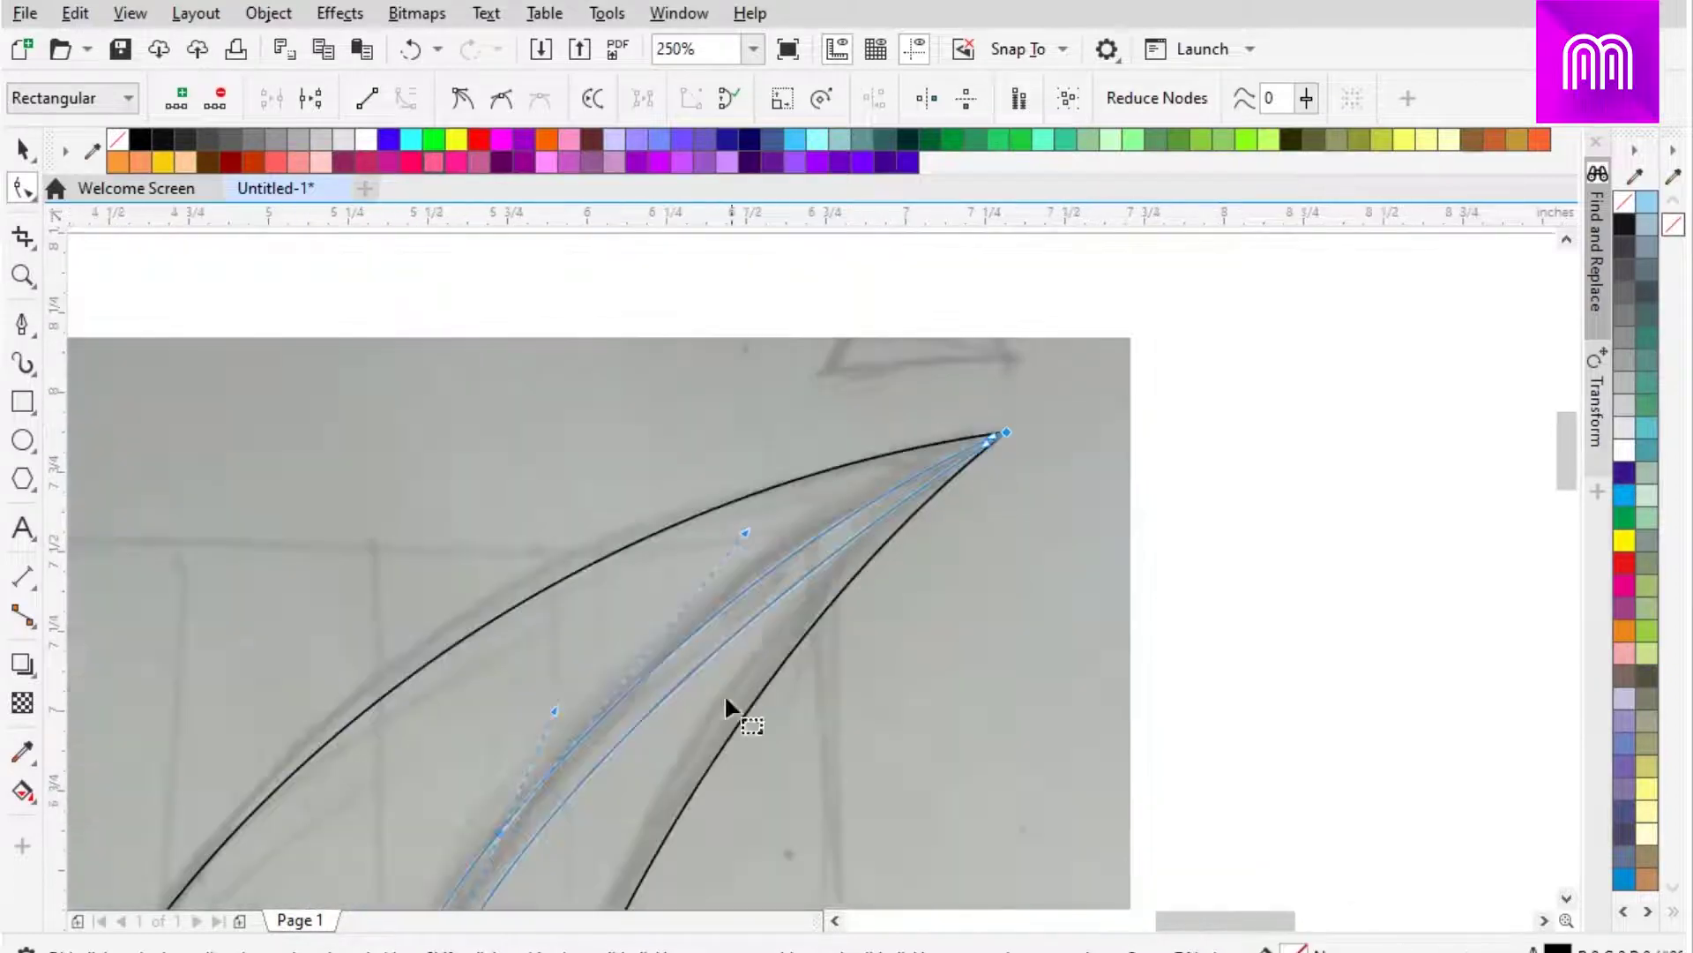
{"action": "scroll", "coordinate": [805, 579], "scroll_direction": "down", "scroll_amount": 3}
{"action": "key", "text": "space"}
Add an outline contour around the handle and set its offset distance
{"action": "scroll", "coordinate": [667, 739], "scroll_direction": "up", "scroll_amount": 2}
{"action": "left_click", "coordinate": [22, 663]}
{"action": "left_click", "coordinate": [109, 693]}
{"action": "left_click_drag", "start_coordinate": [564, 370], "coordinate": [388, 239]}
{"action": "left_click", "coordinate": [898, 99]}
Place a copy of the knife outline beside the sketch and fill the enclosed blade area
{"action": "scroll", "coordinate": [701, 432], "scroll_direction": "down", "scroll_amount": 3}
{"action": "scroll", "coordinate": [574, 554], "scroll_direction": "up", "scroll_amount": 2}
{"action": "left_click_drag", "start_coordinate": [574, 554], "coordinate": [585, 633]}
{"action": "scroll", "coordinate": [619, 541], "scroll_direction": "down", "scroll_amount": 2}
{"action": "left_click", "coordinate": [650, 536]}
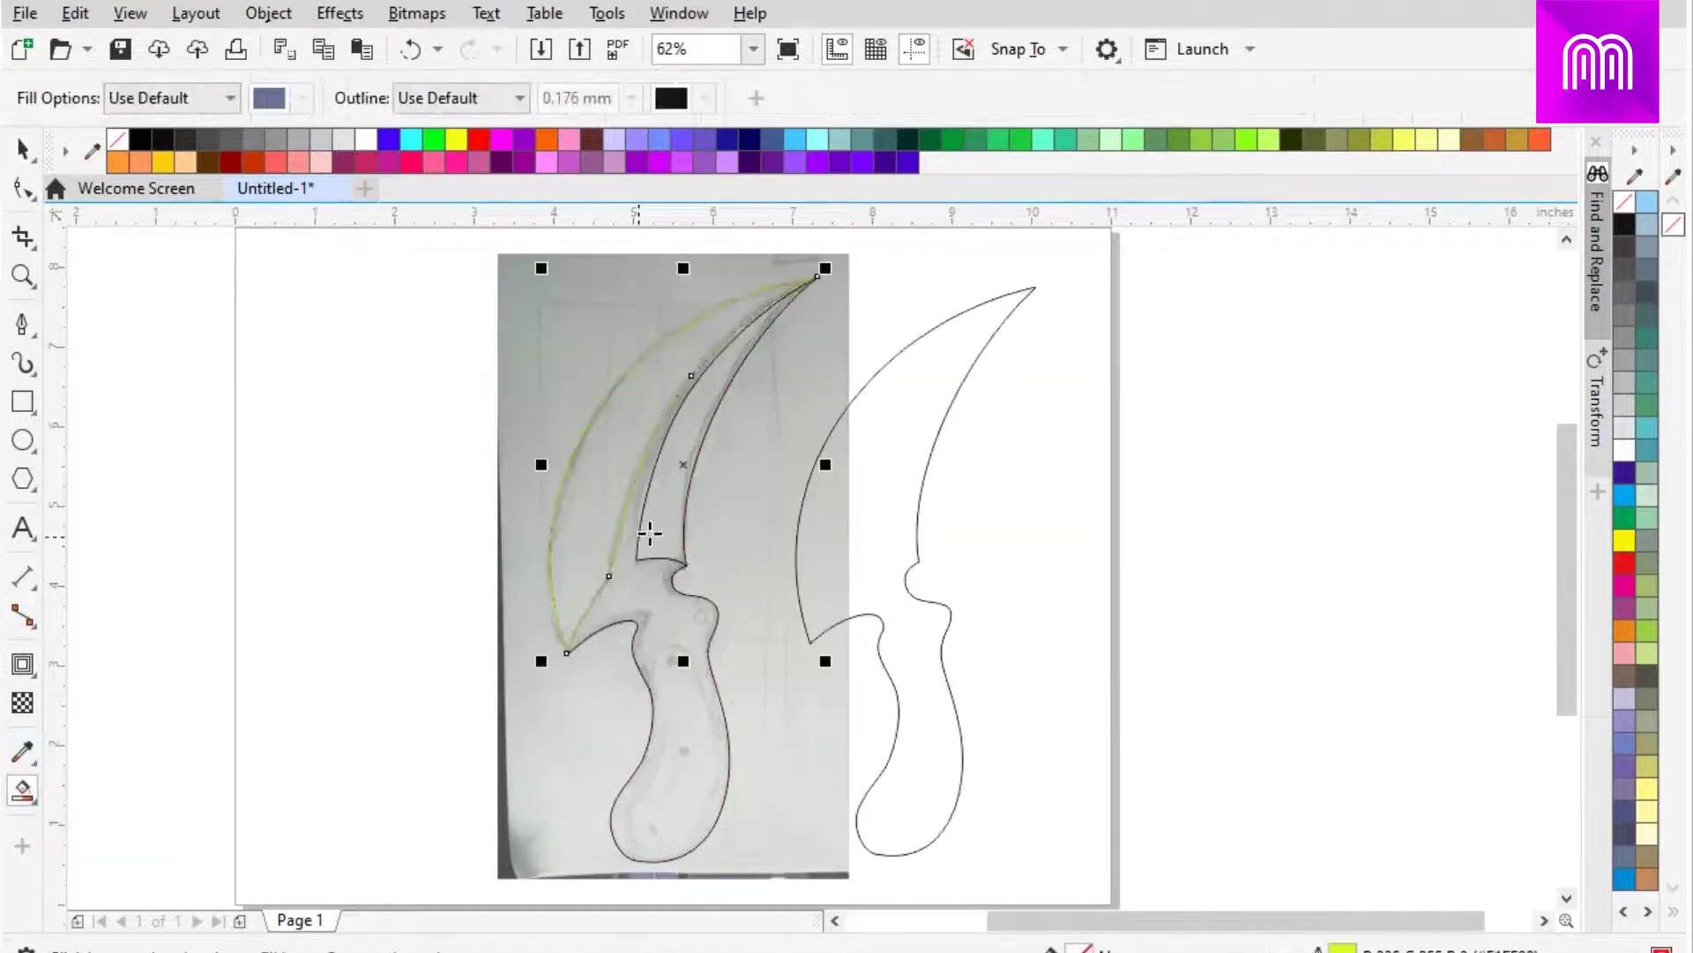
Fill the second blade piece dark grey
{"action": "key", "text": "space"}
{"action": "scroll", "coordinate": [651, 531], "scroll_direction": "up", "scroll_amount": 4}
{"action": "scroll", "coordinate": [741, 552], "scroll_direction": "down", "scroll_amount": 3}
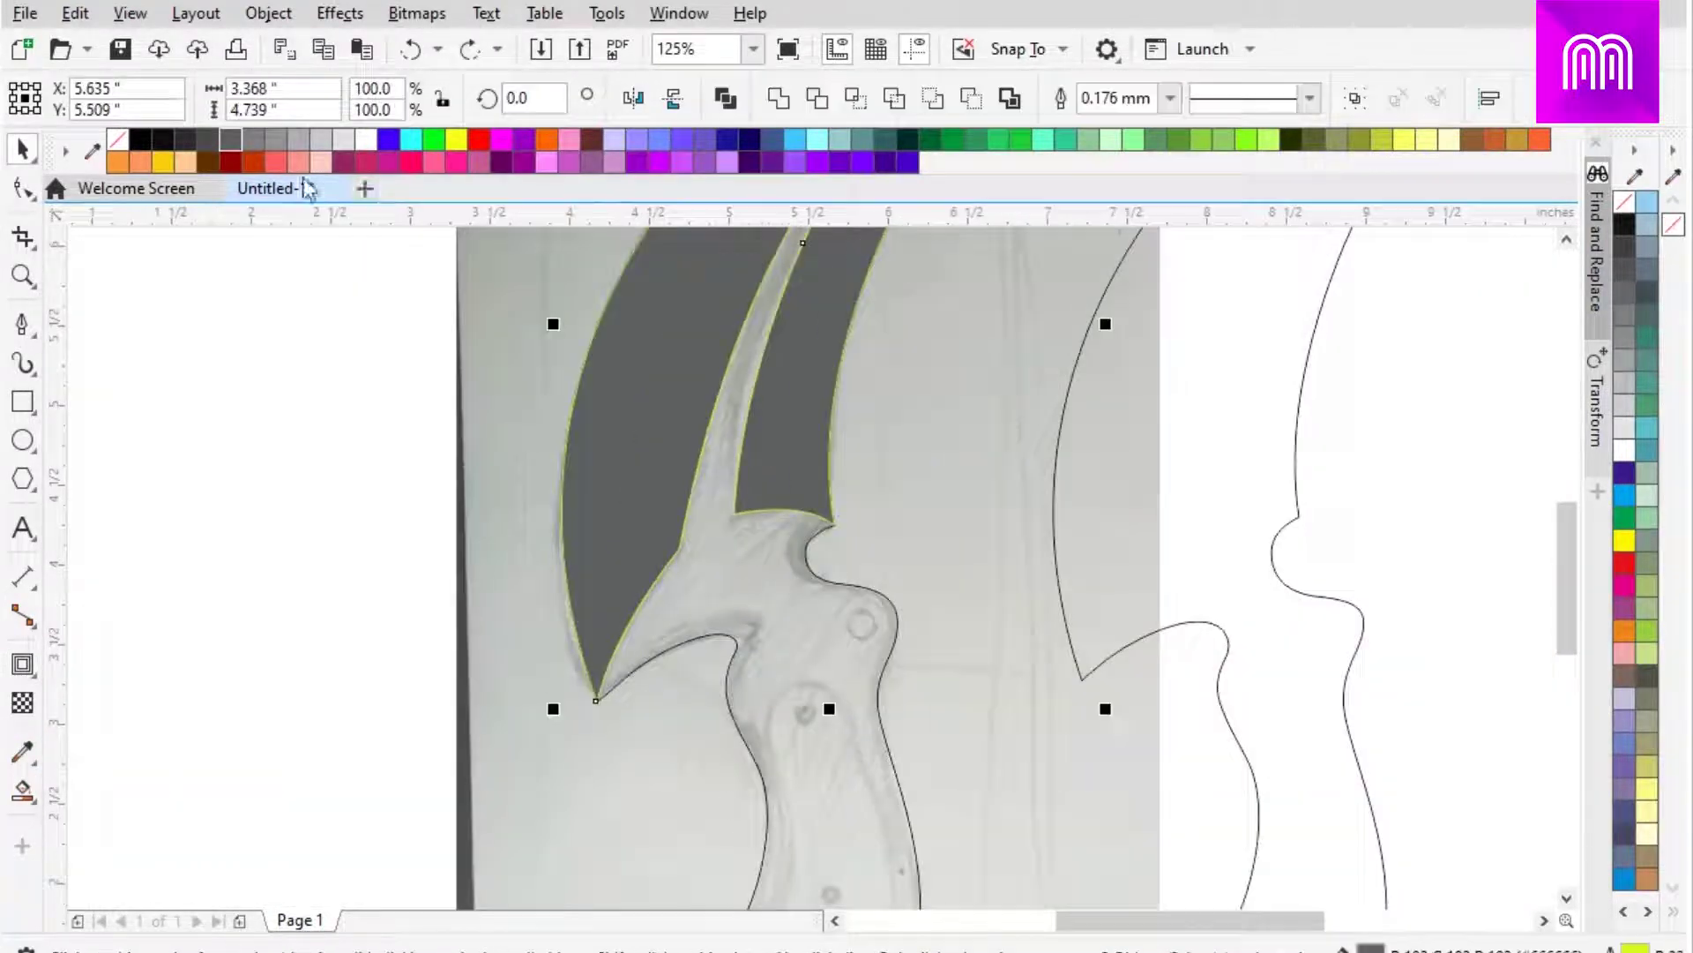
{"action": "left_click", "coordinate": [661, 585], "text": "shift"}
{"action": "scroll", "coordinate": [697, 574], "scroll_direction": "up", "scroll_amount": 2}
{"action": "scroll", "coordinate": [697, 574], "scroll_direction": "down", "scroll_amount": 3}
Select the traced blade pieces, undo the last change, and box-select the blade objects
{"action": "left_click", "coordinate": [854, 564]}
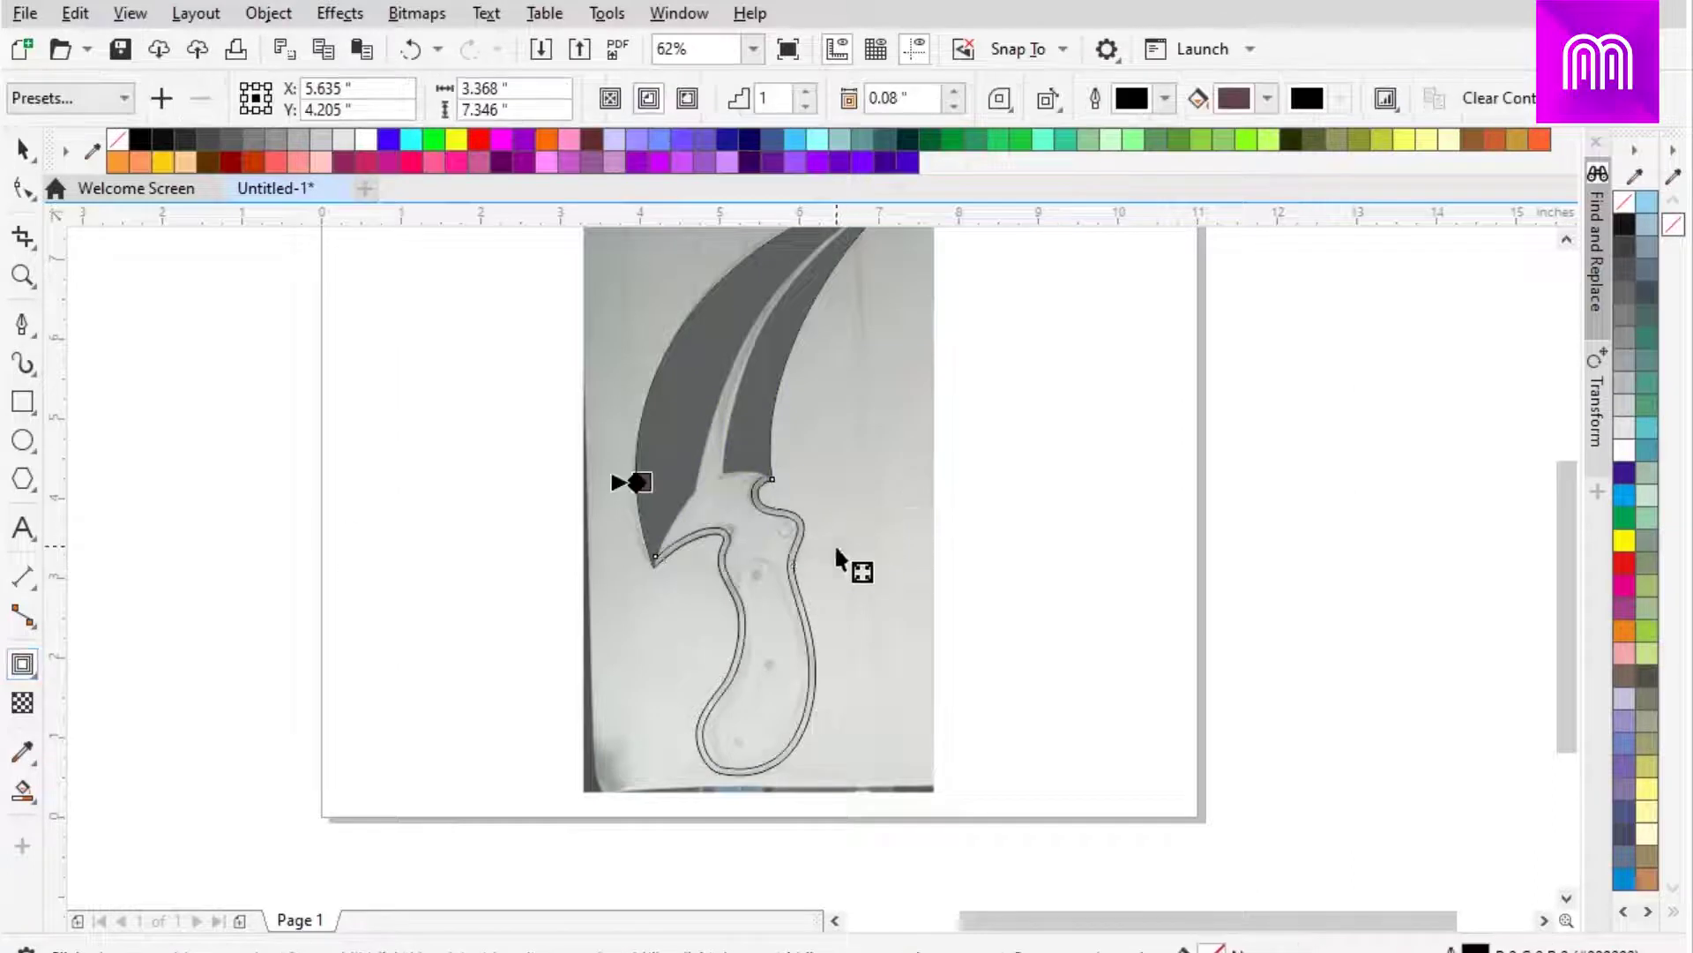
{"action": "scroll", "coordinate": [672, 536], "scroll_direction": "up", "scroll_amount": 3}
{"action": "left_click", "coordinate": [711, 568]}
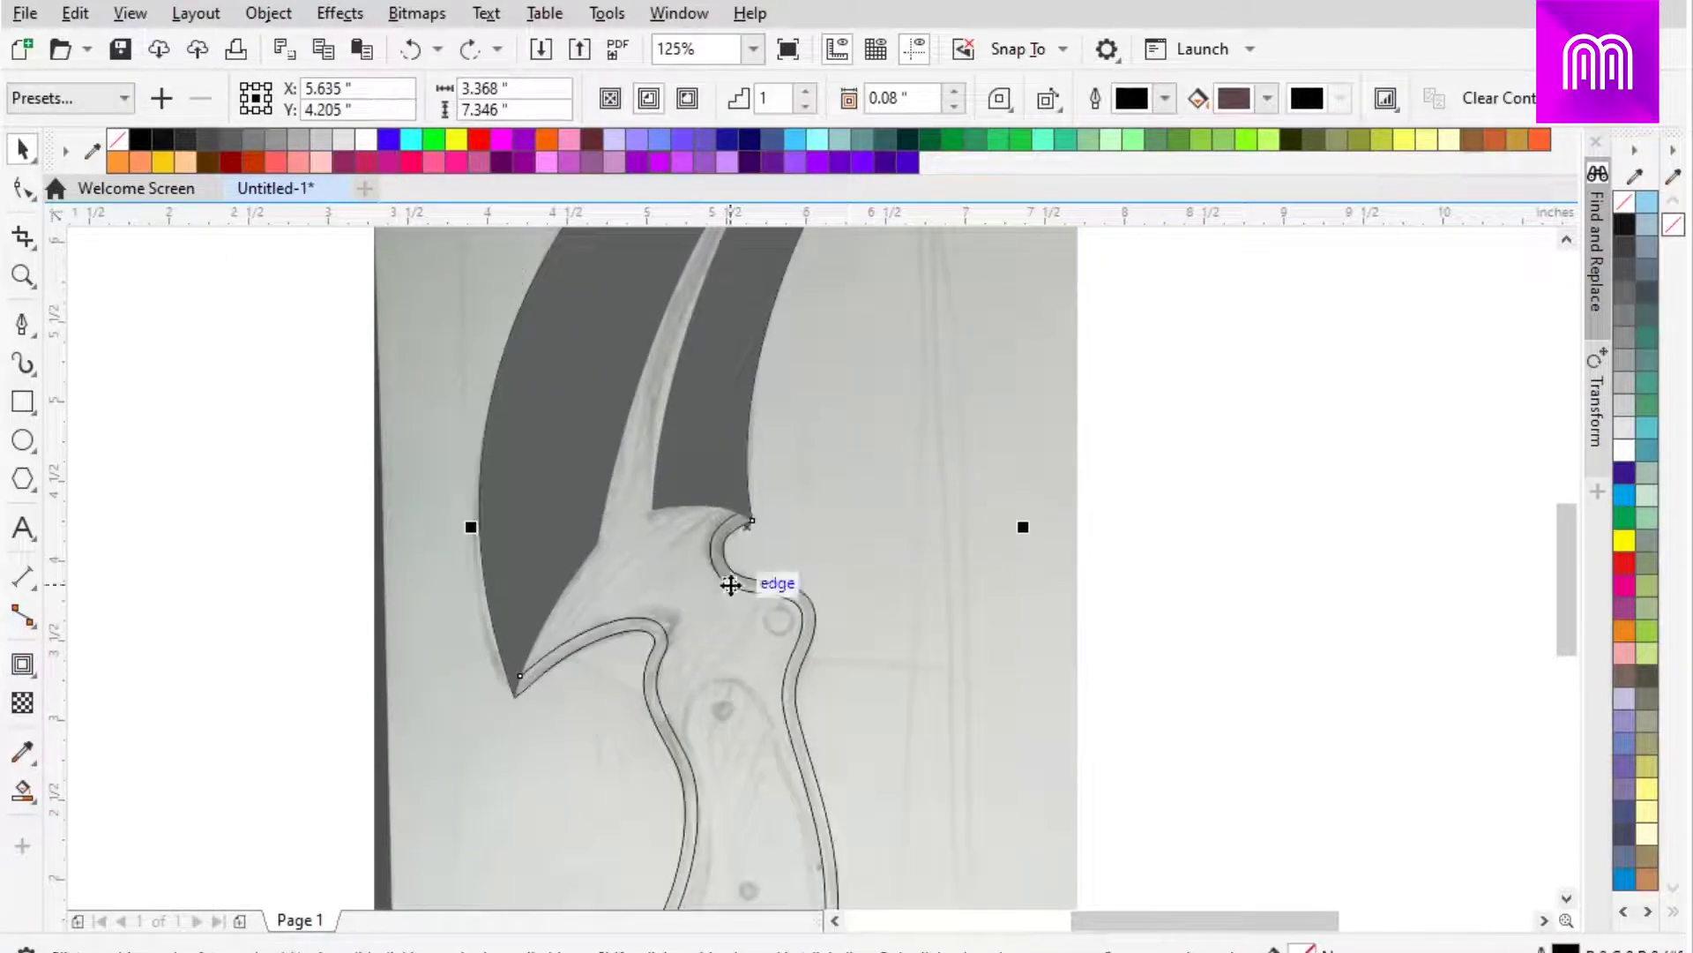
{"action": "left_click", "coordinate": [730, 584]}
{"action": "scroll", "coordinate": [773, 489], "scroll_direction": "up", "scroll_amount": 2}
{"action": "key", "text": "ctrl+z"}
{"action": "left_click", "coordinate": [737, 523]}
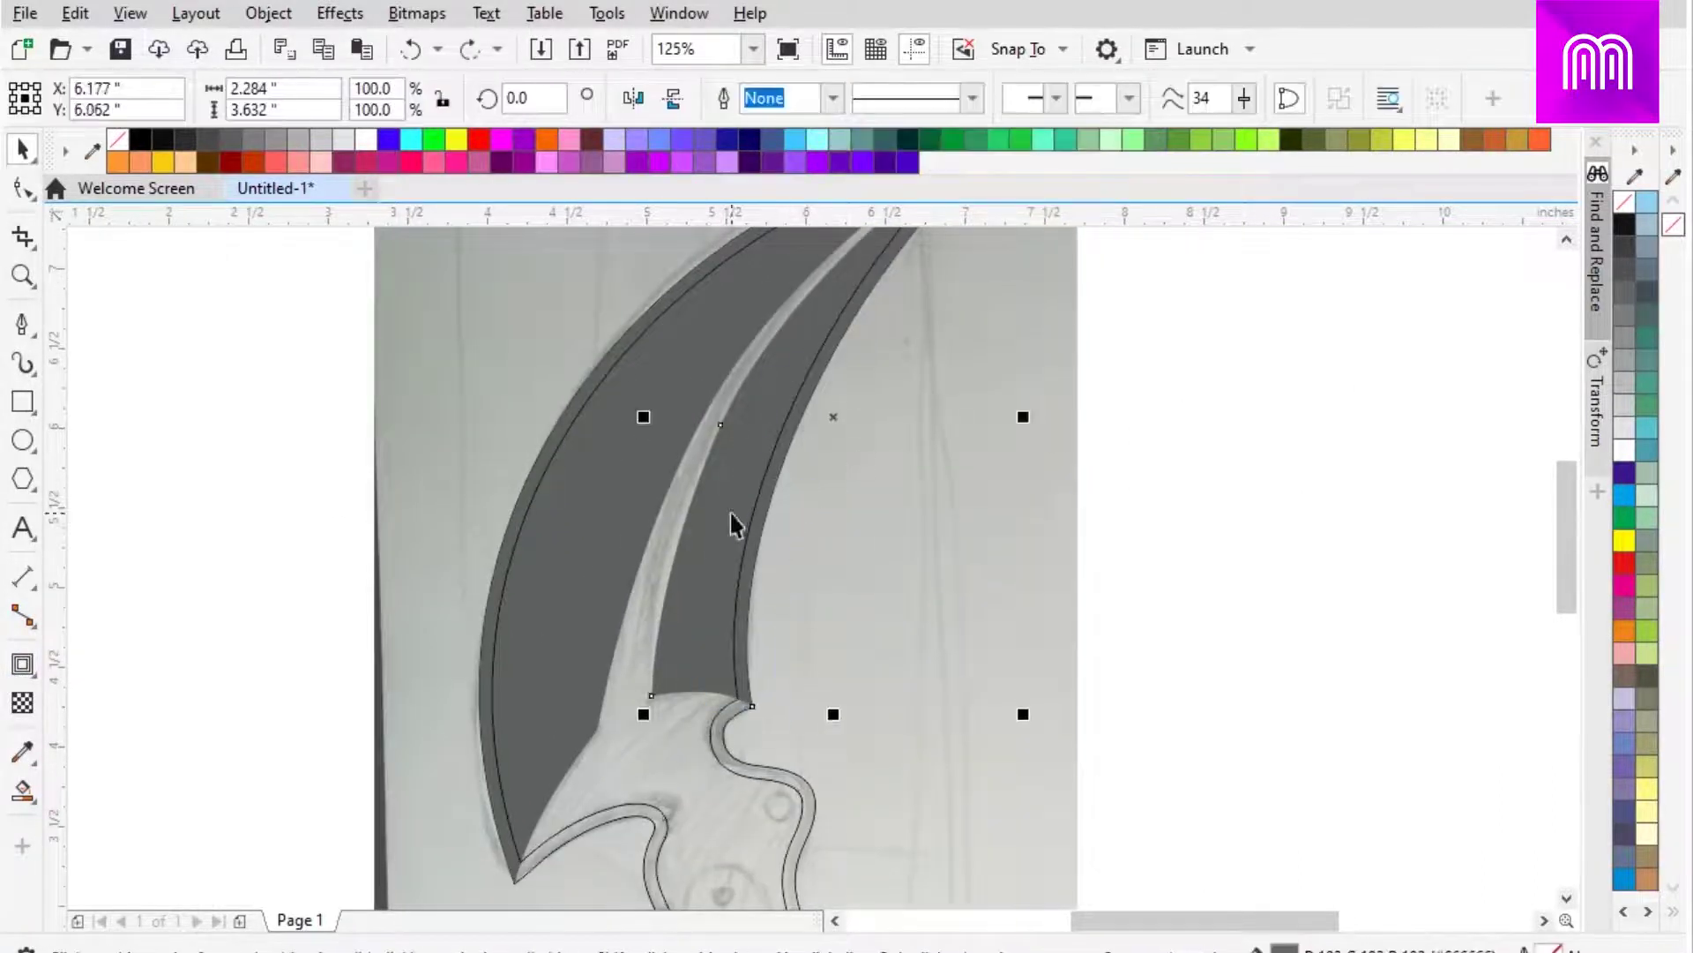
{"action": "scroll", "coordinate": [882, 375], "scroll_direction": "down", "scroll_amount": 3}
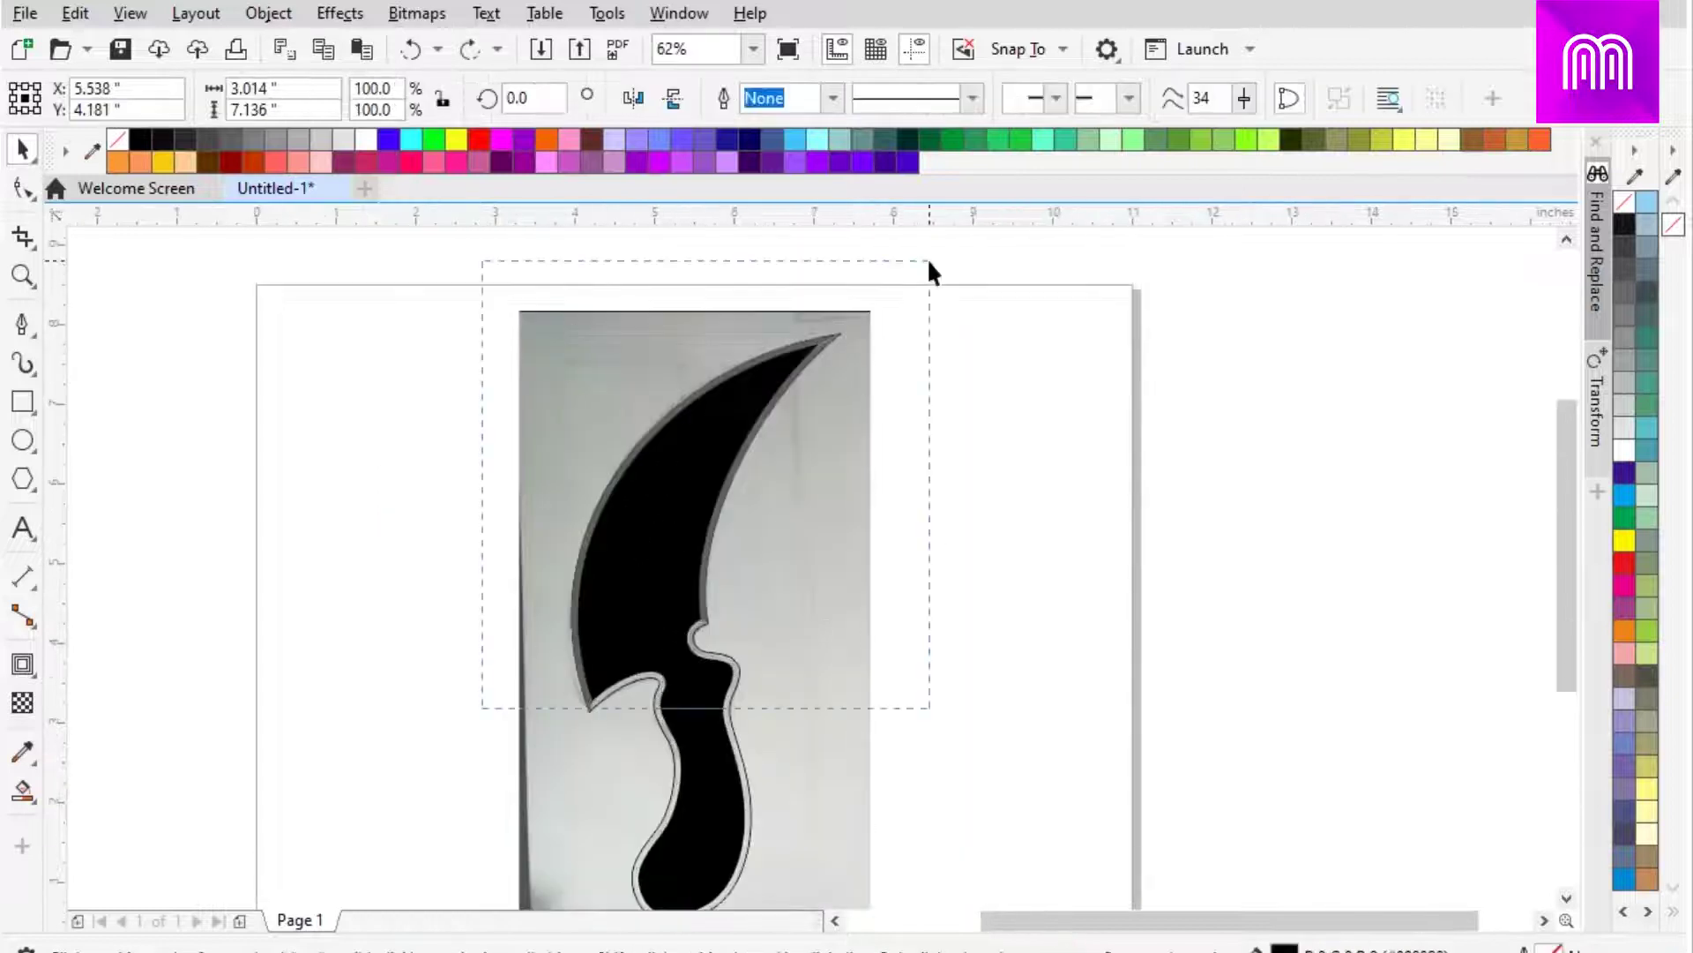
{"action": "left_click_drag", "start_coordinate": [481, 712], "coordinate": [598, 610]}
{"action": "key", "text": "Escape"}
{"action": "scroll", "coordinate": [869, 621], "scroll_direction": "up", "scroll_amount": 2}
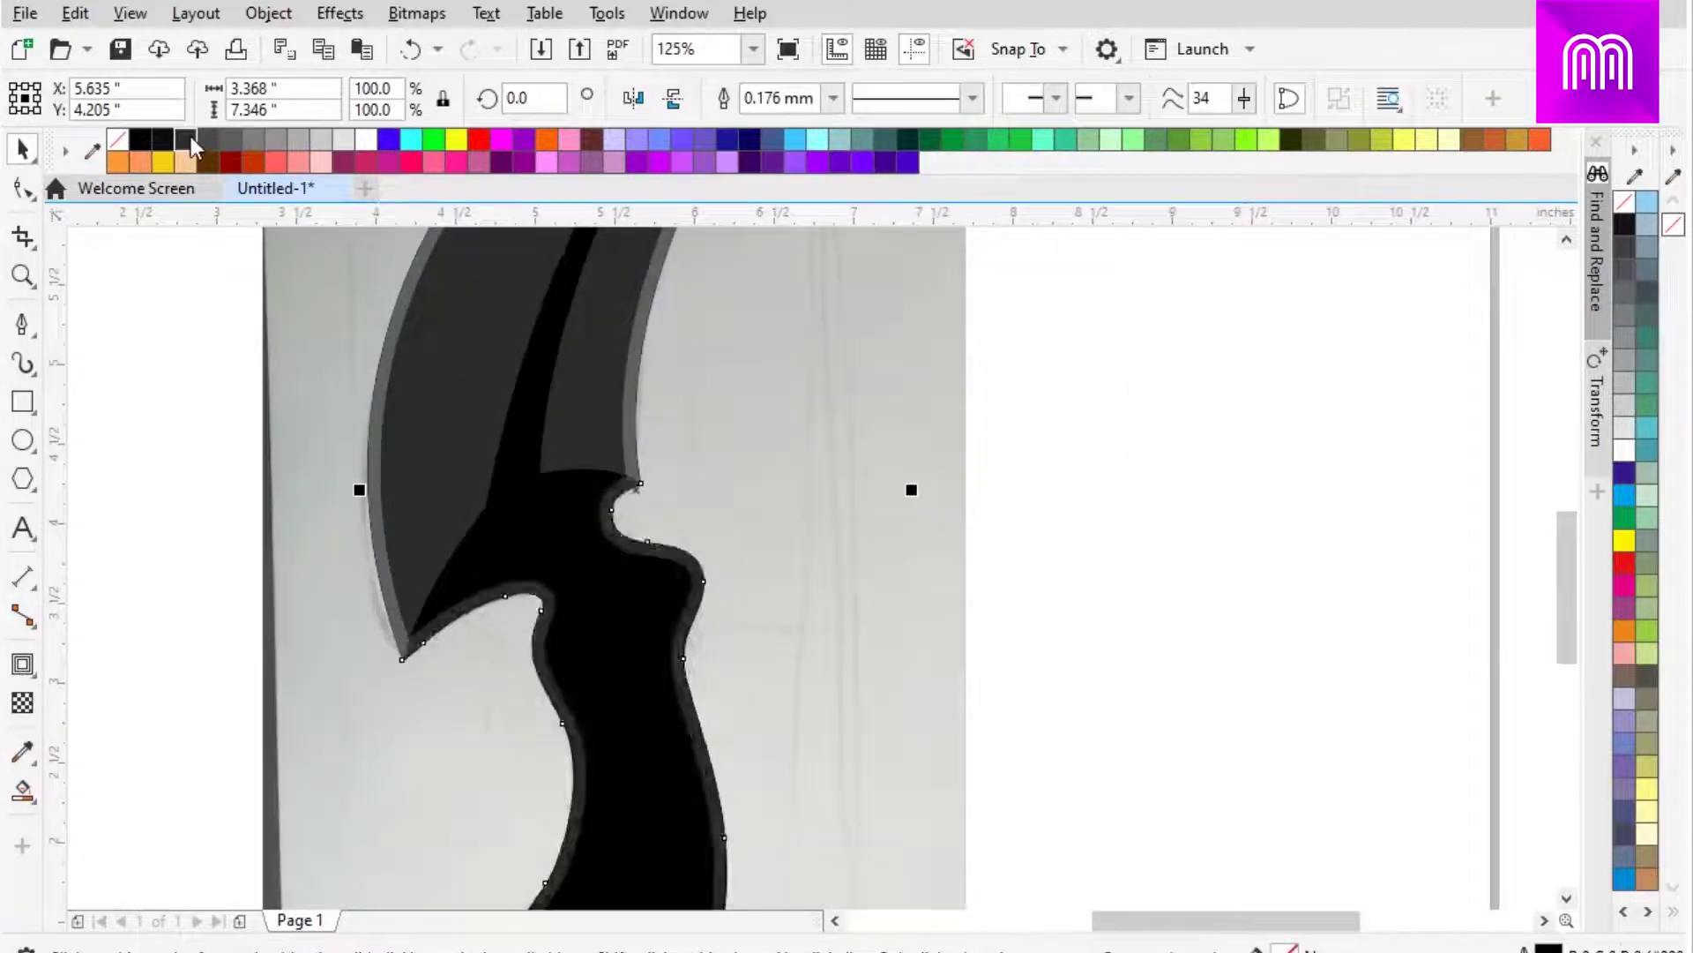
{"action": "scroll", "coordinate": [617, 485], "scroll_direction": "down", "scroll_amount": 2}
Draw a rectangle covering the knife handle area
{"action": "key", "text": "F6"}
{"action": "left_click_drag", "start_coordinate": [397, 518], "coordinate": [701, 788]}
{"action": "key", "text": "space"}
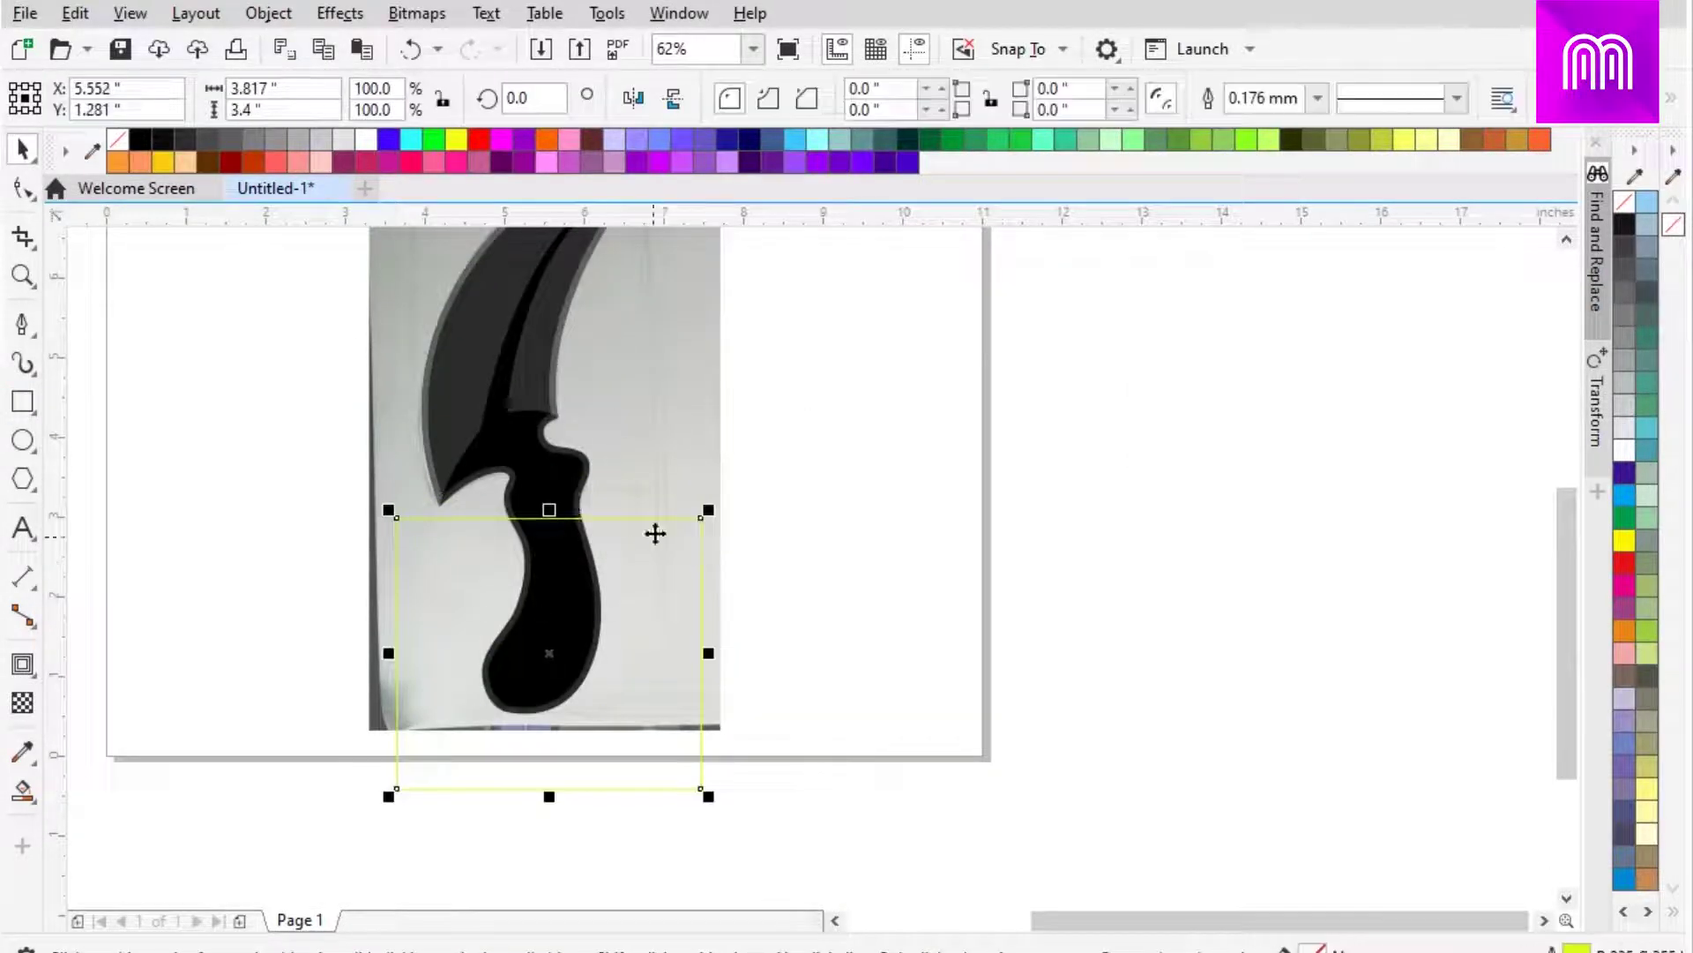
Unlock the reference sketch image
{"action": "scroll", "coordinate": [760, 533], "scroll_direction": "up", "scroll_amount": 3}
{"action": "scroll", "coordinate": [718, 529], "scroll_direction": "down", "scroll_amount": 2}
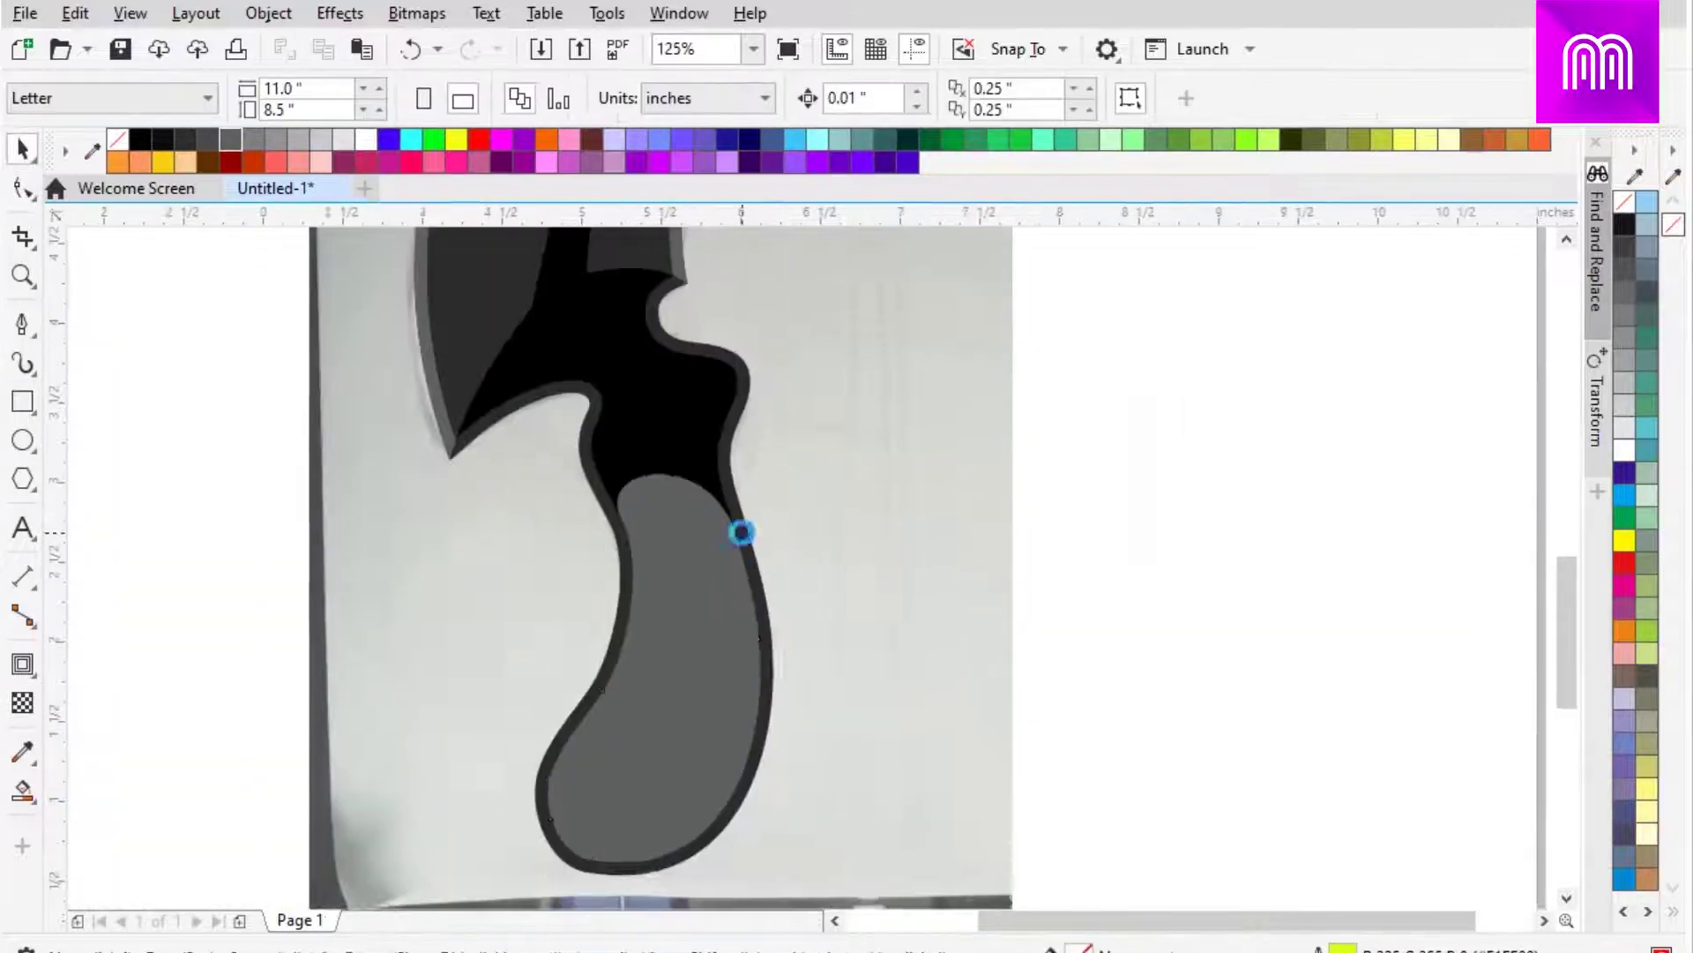
{"action": "scroll", "coordinate": [701, 533], "scroll_direction": "down", "scroll_amount": 2}
{"action": "right_click", "coordinate": [931, 425]}
{"action": "left_click", "coordinate": [977, 478]}
{"action": "scroll", "coordinate": [943, 549], "scroll_direction": "up", "scroll_amount": 1}
Drag the grey grip's top control handle upward to reshape its top curve
{"action": "left_click", "coordinate": [882, 617]}
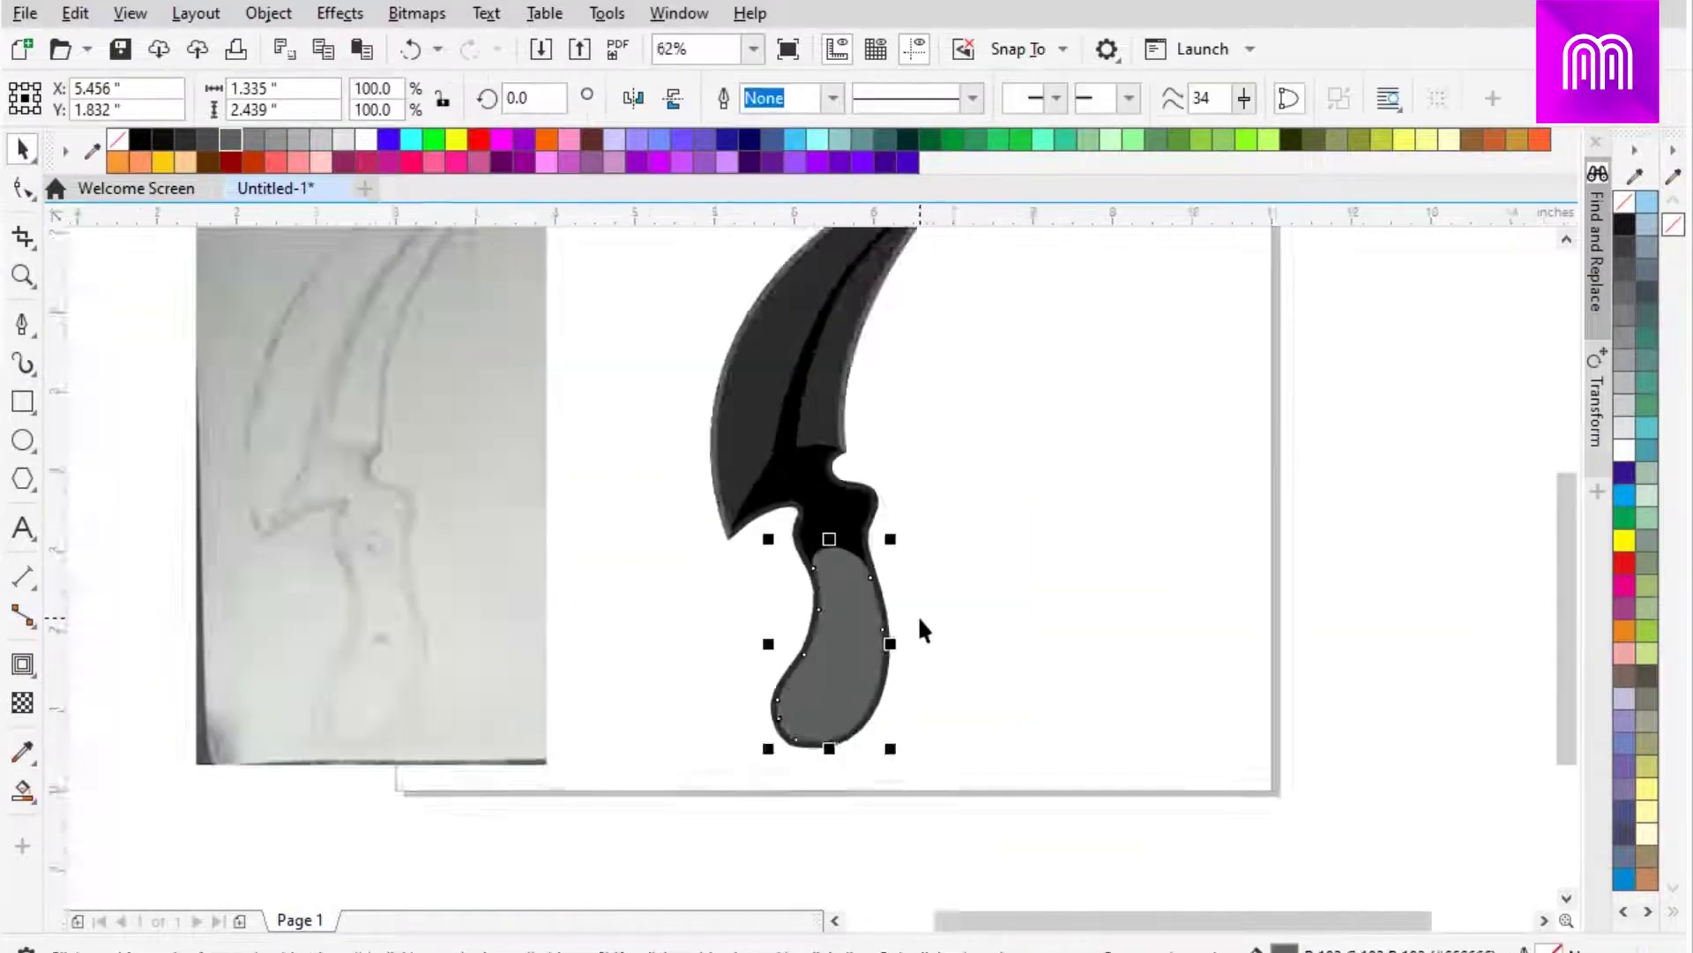
{"action": "key", "text": "F10"}
{"action": "scroll", "coordinate": [729, 520], "scroll_direction": "up", "scroll_amount": 3}
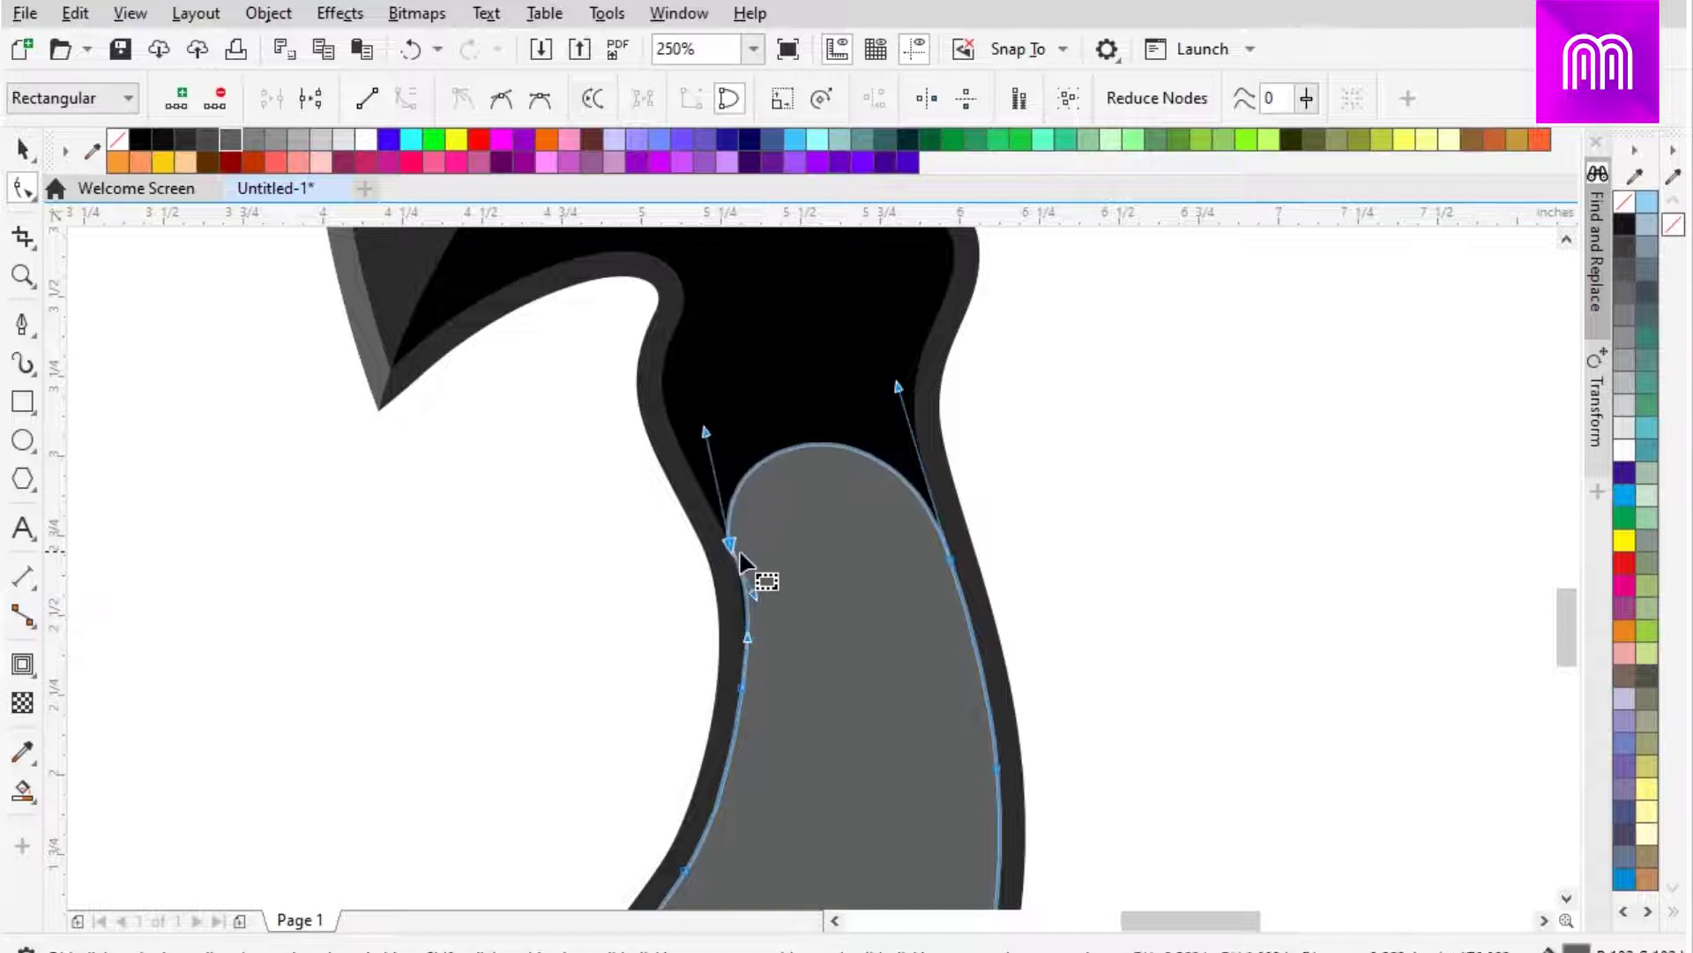
{"action": "left_click_drag", "start_coordinate": [893, 429], "coordinate": [869, 260]}
{"action": "scroll", "coordinate": [851, 265], "scroll_direction": "down", "scroll_amount": 5}
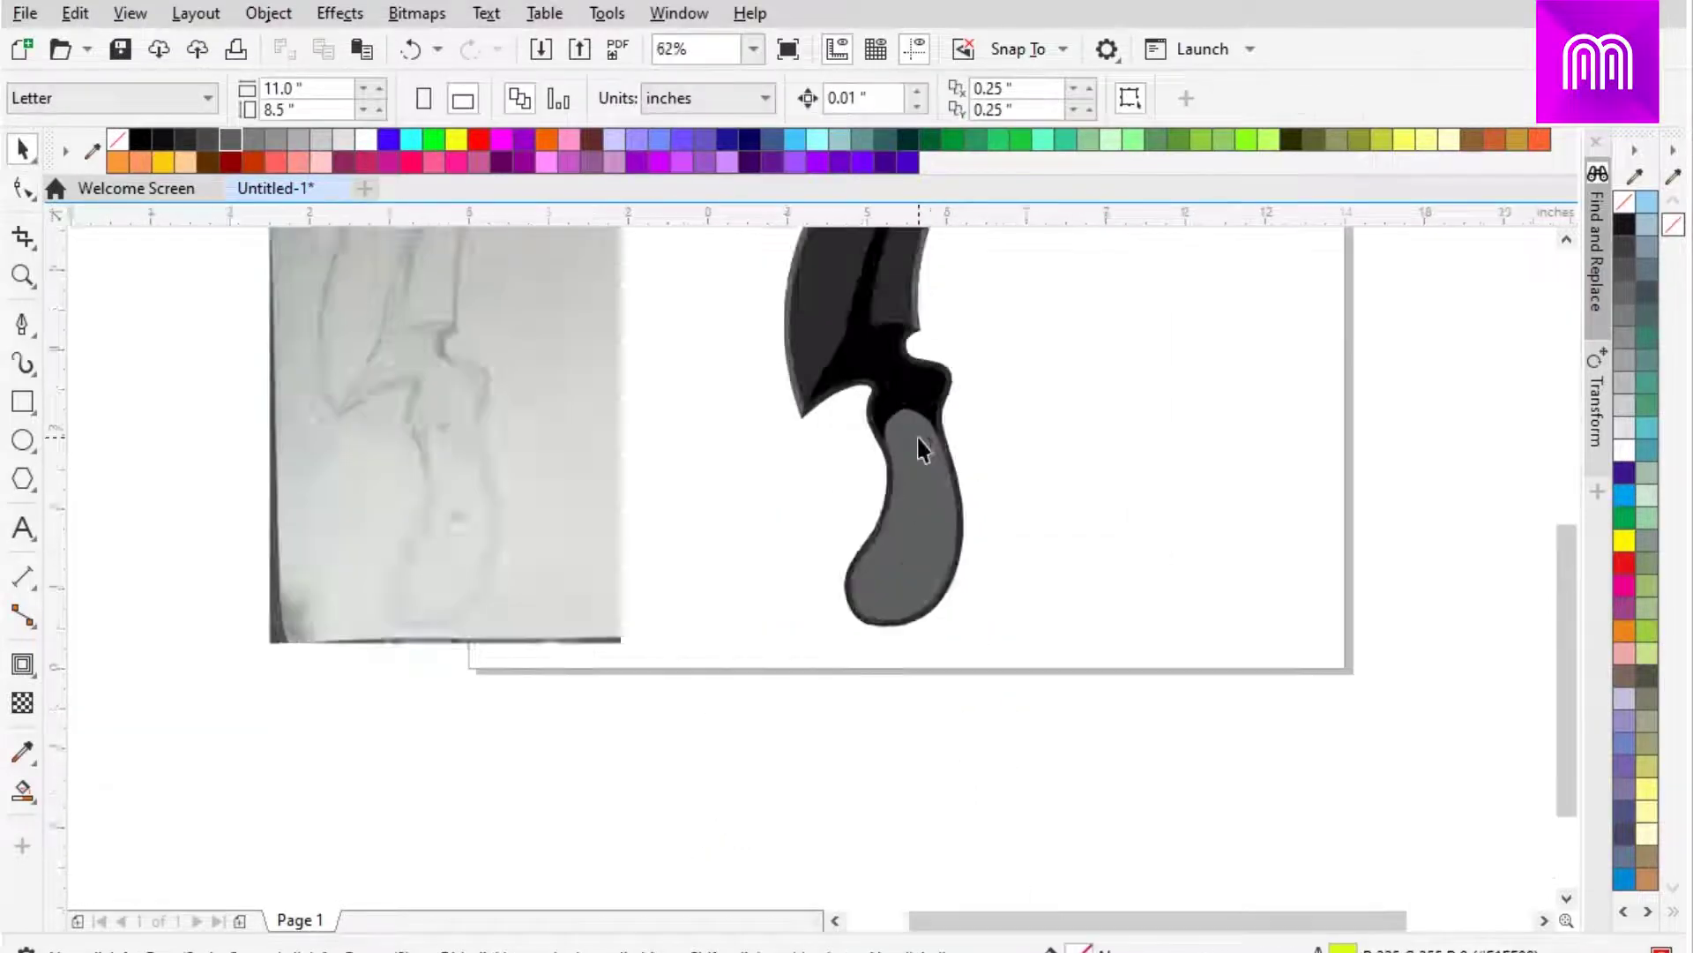
{"action": "key", "text": "space"}
{"action": "scroll", "coordinate": [979, 526], "scroll_direction": "up", "scroll_amount": 4}
{"action": "scroll", "coordinate": [759, 643], "scroll_direction": "down", "scroll_amount": 2}
{"action": "scroll", "coordinate": [759, 643], "scroll_direction": "up", "scroll_amount": 2}
{"action": "left_click", "coordinate": [649, 561]}
Lay a linear gradient fill diagonally across the blade
{"action": "key", "text": "g"}
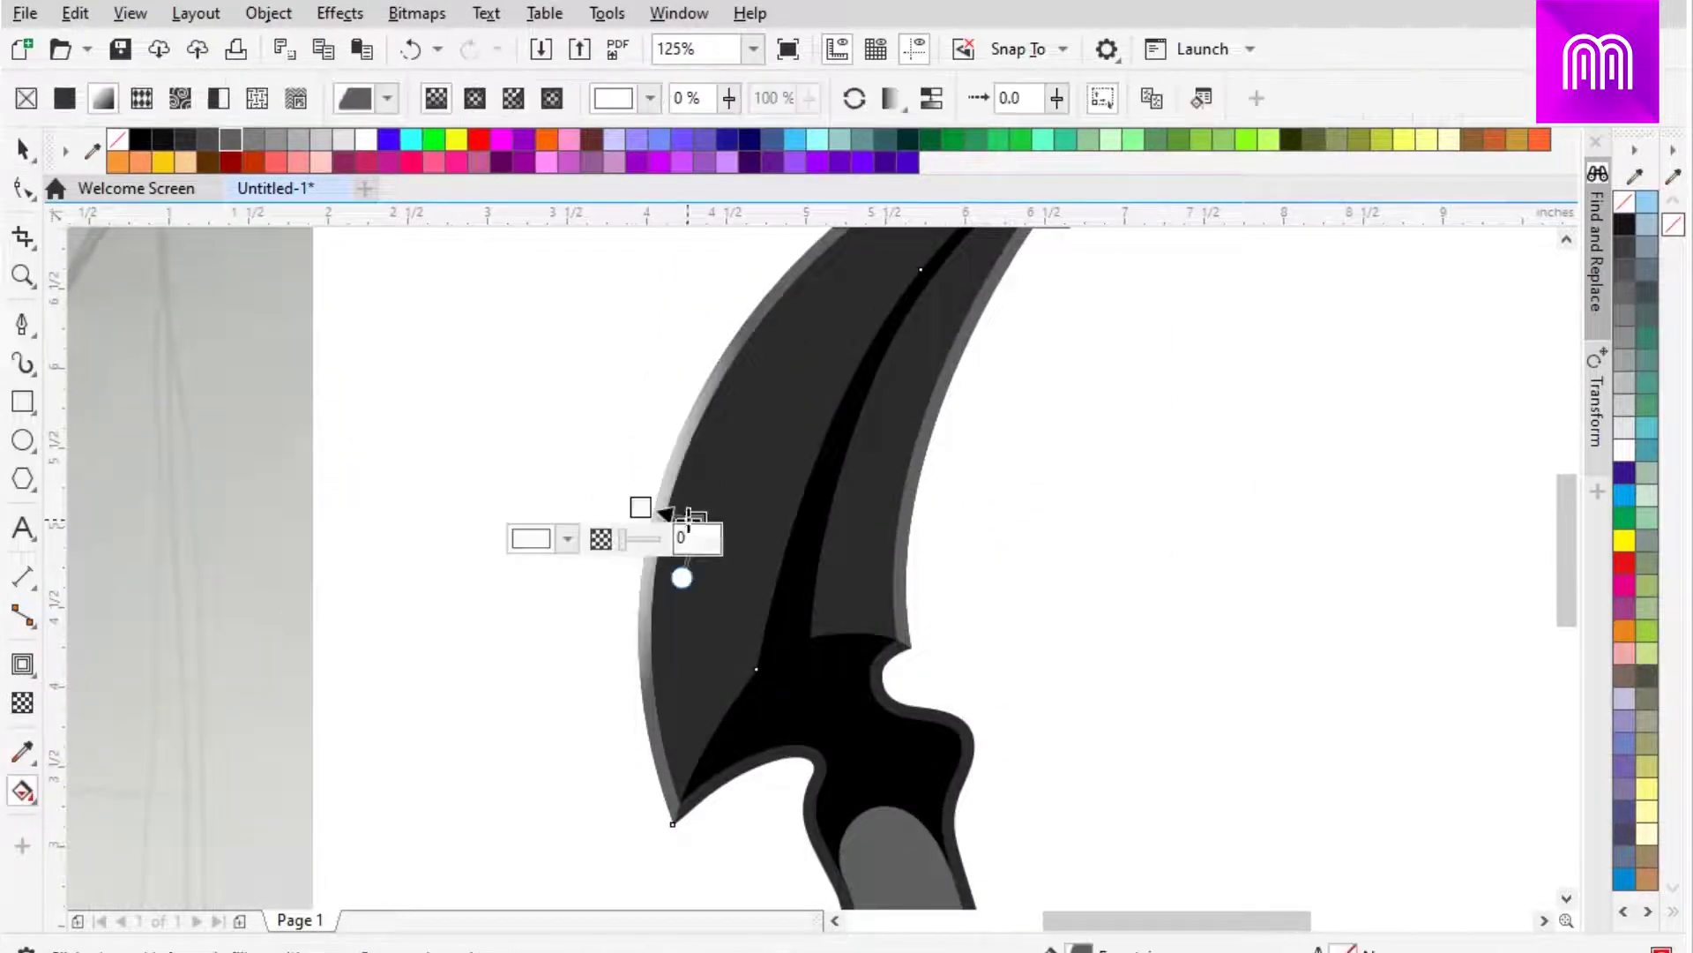
{"action": "left_click_drag", "start_coordinate": [639, 673], "coordinate": [833, 498]}
{"action": "scroll", "coordinate": [639, 673], "scroll_direction": "up", "scroll_amount": 2}
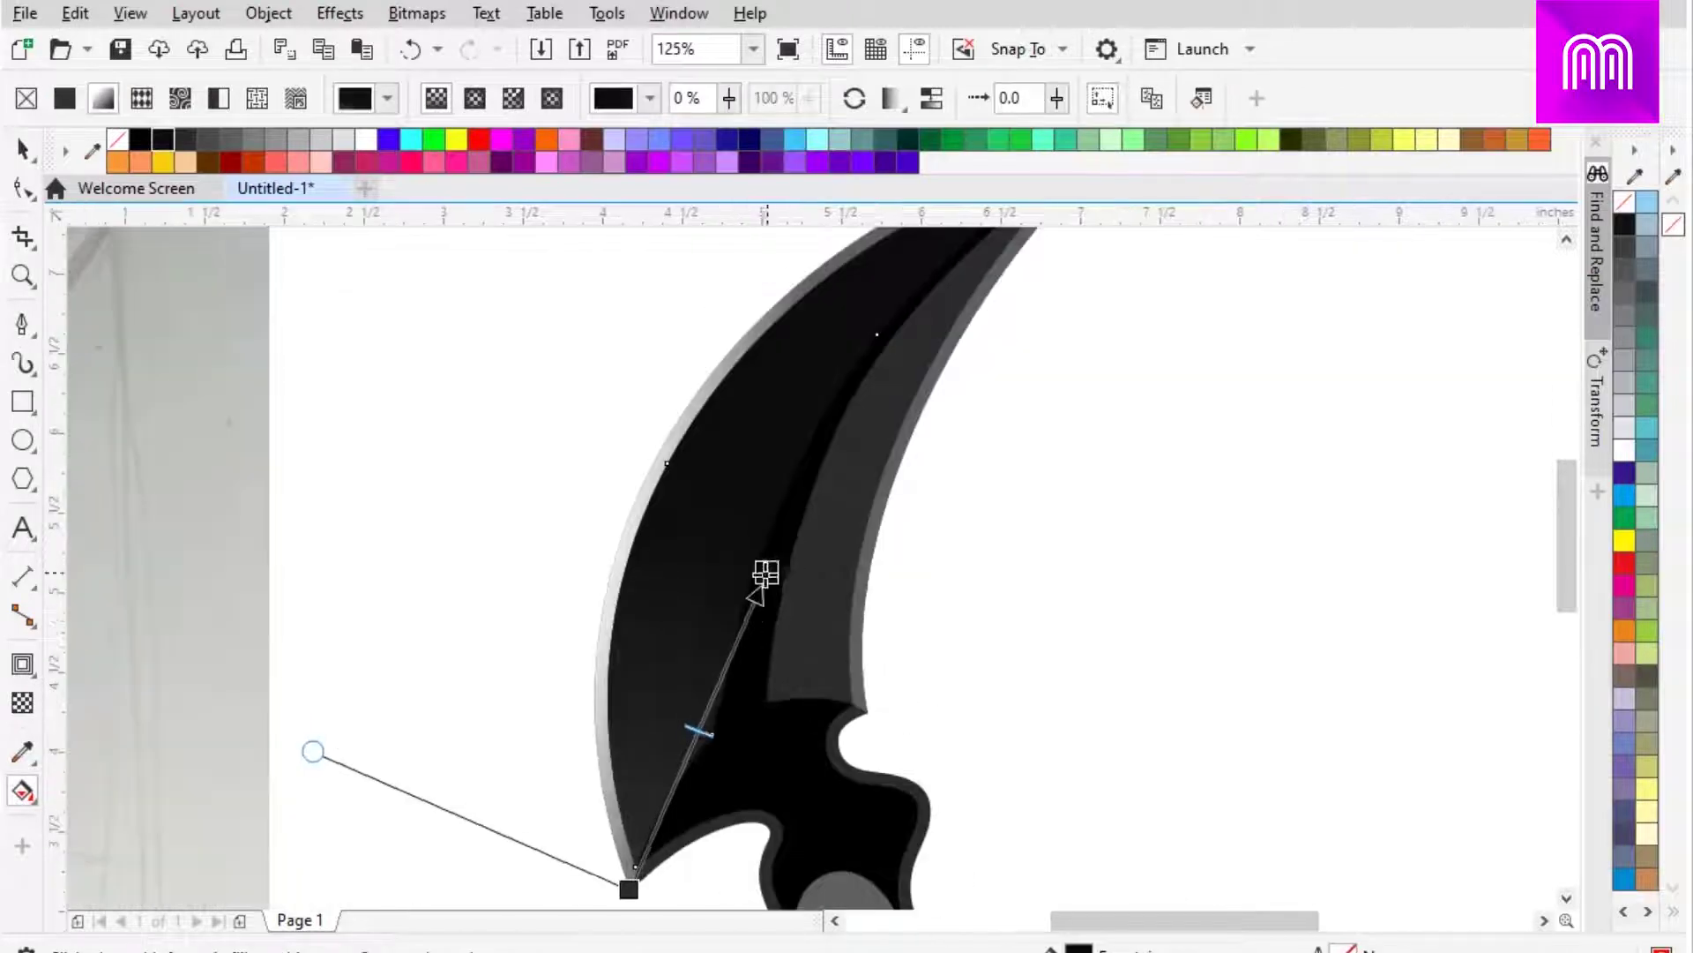
{"action": "key", "text": "space"}
{"action": "left_click", "coordinate": [813, 540]}
{"action": "scroll", "coordinate": [744, 686], "scroll_direction": "down", "scroll_amount": 2}
{"action": "key", "text": "Escape"}
{"action": "scroll", "coordinate": [744, 686], "scroll_direction": "down", "scroll_amount": 2}
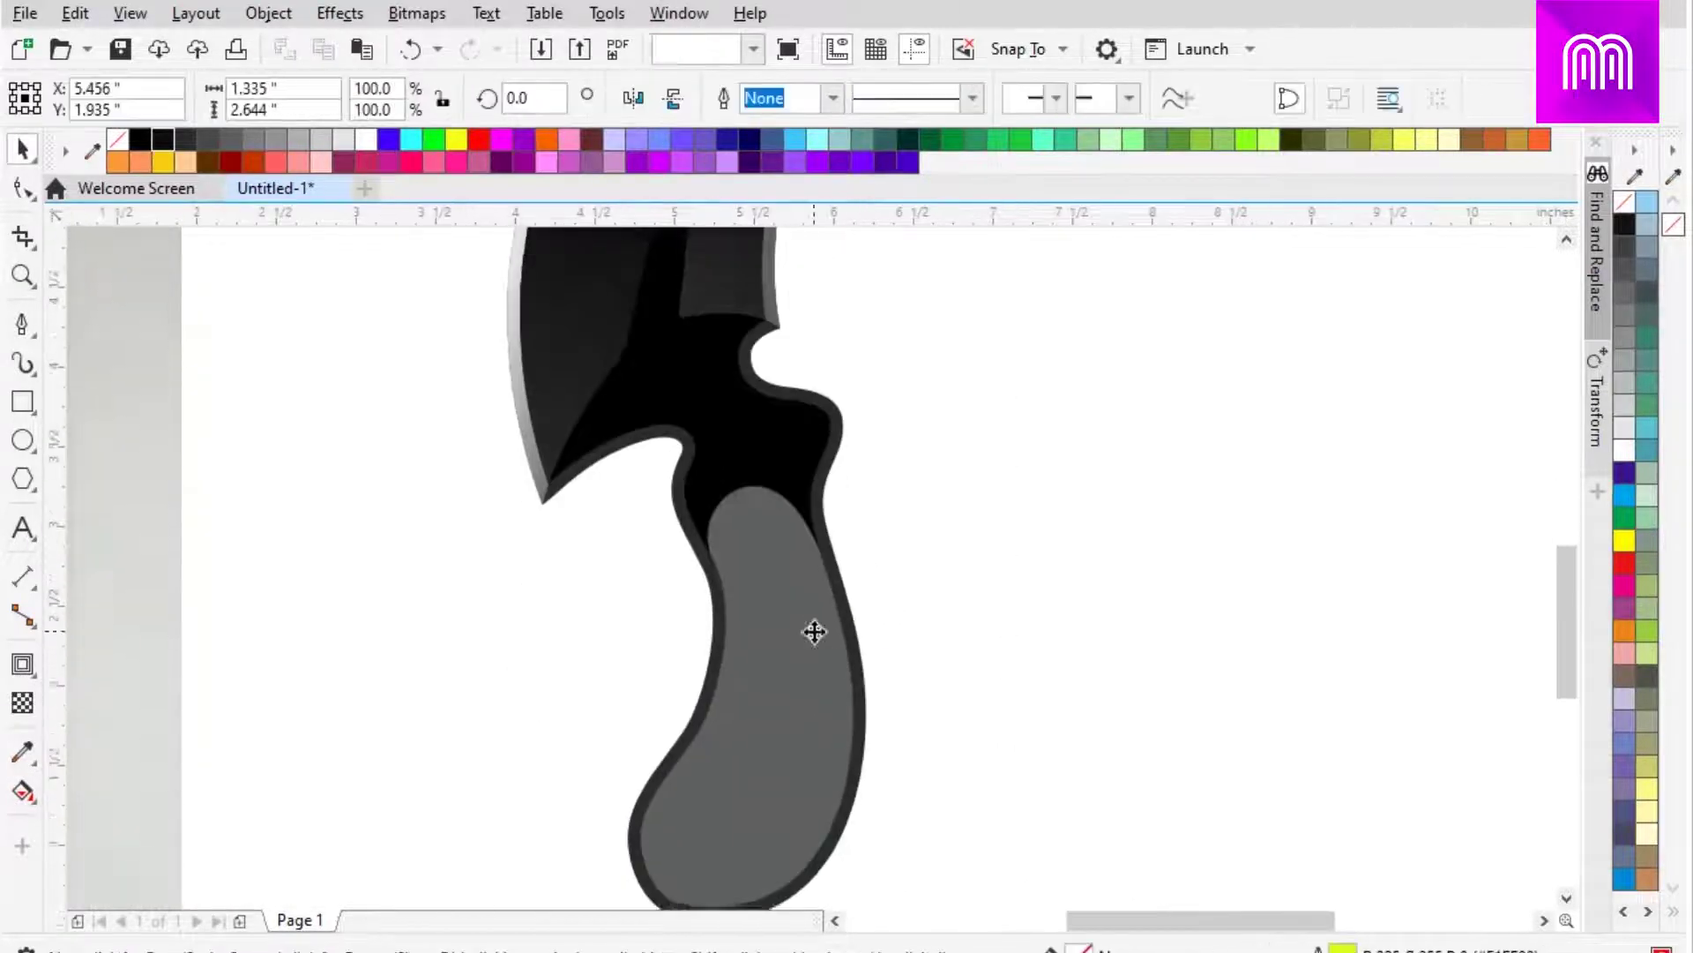
Select the handle grip, the black handle shape and the black knife body in turn
{"action": "left_click", "coordinate": [786, 590]}
{"action": "scroll", "coordinate": [862, 441], "scroll_direction": "down", "scroll_amount": 1}
{"action": "key", "text": "space"}
{"action": "scroll", "coordinate": [898, 466], "scroll_direction": "down", "scroll_amount": 2}
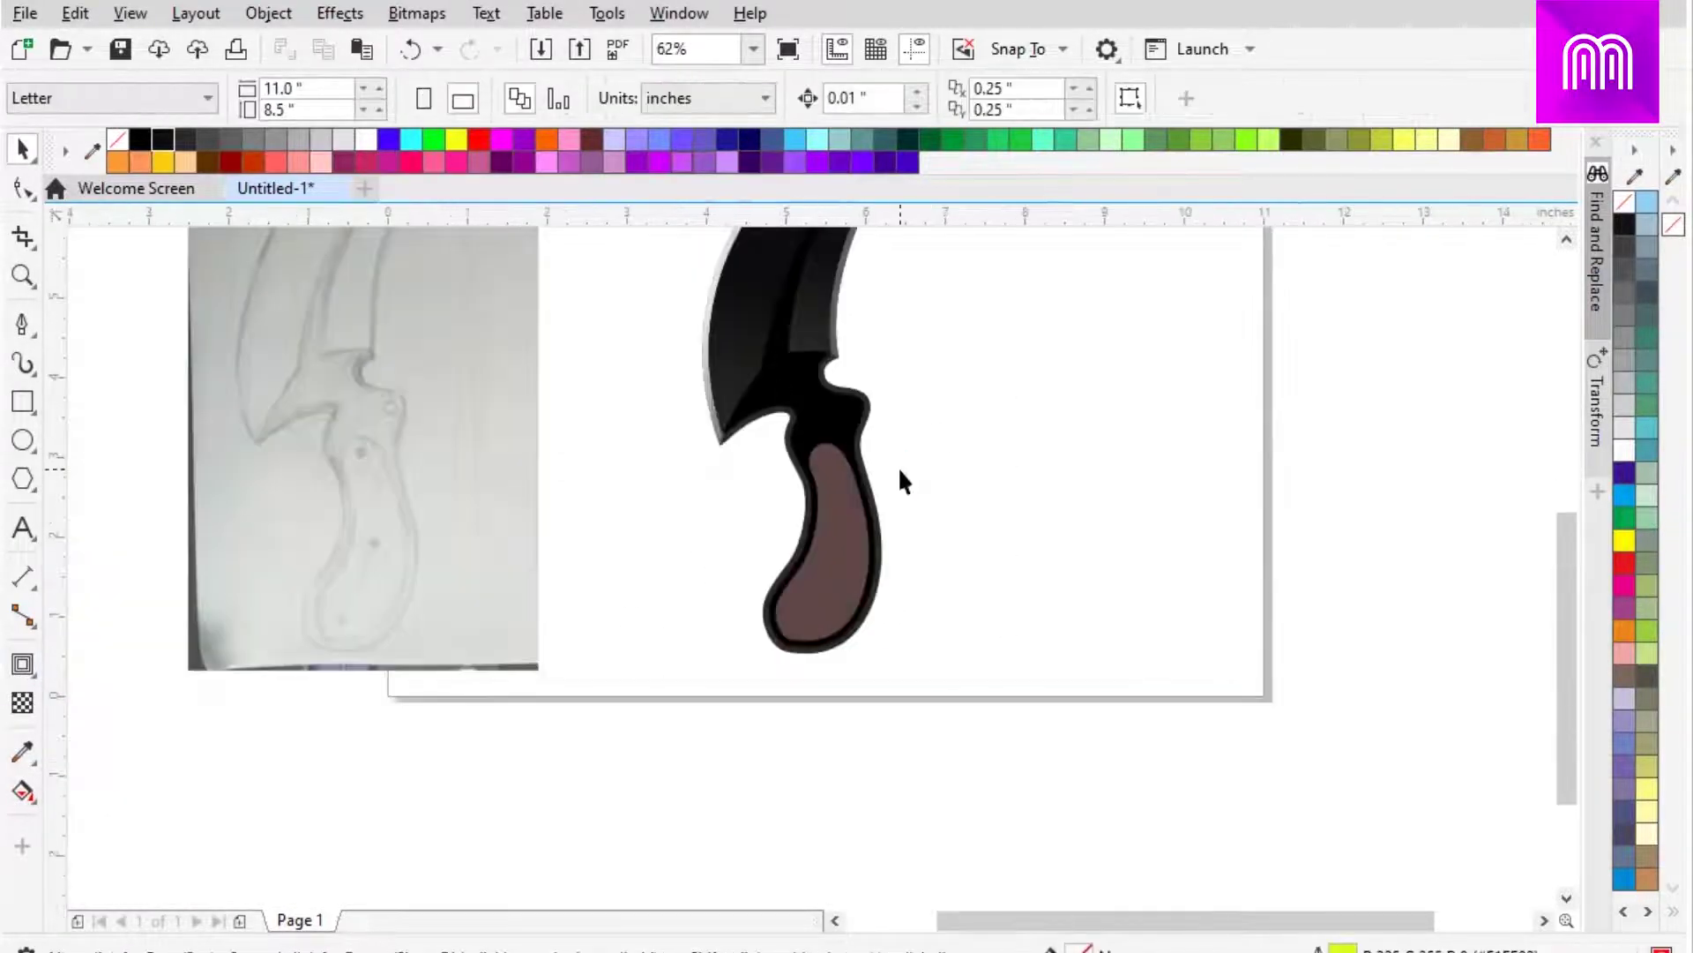
{"action": "scroll", "coordinate": [875, 547], "scroll_direction": "up", "scroll_amount": 3}
{"action": "left_click", "coordinate": [875, 547]}
{"action": "scroll", "coordinate": [875, 547], "scroll_direction": "down", "scroll_amount": 1}
{"action": "left_click", "coordinate": [808, 506]}
{"action": "scroll", "coordinate": [715, 810], "scroll_direction": "up", "scroll_amount": 3}
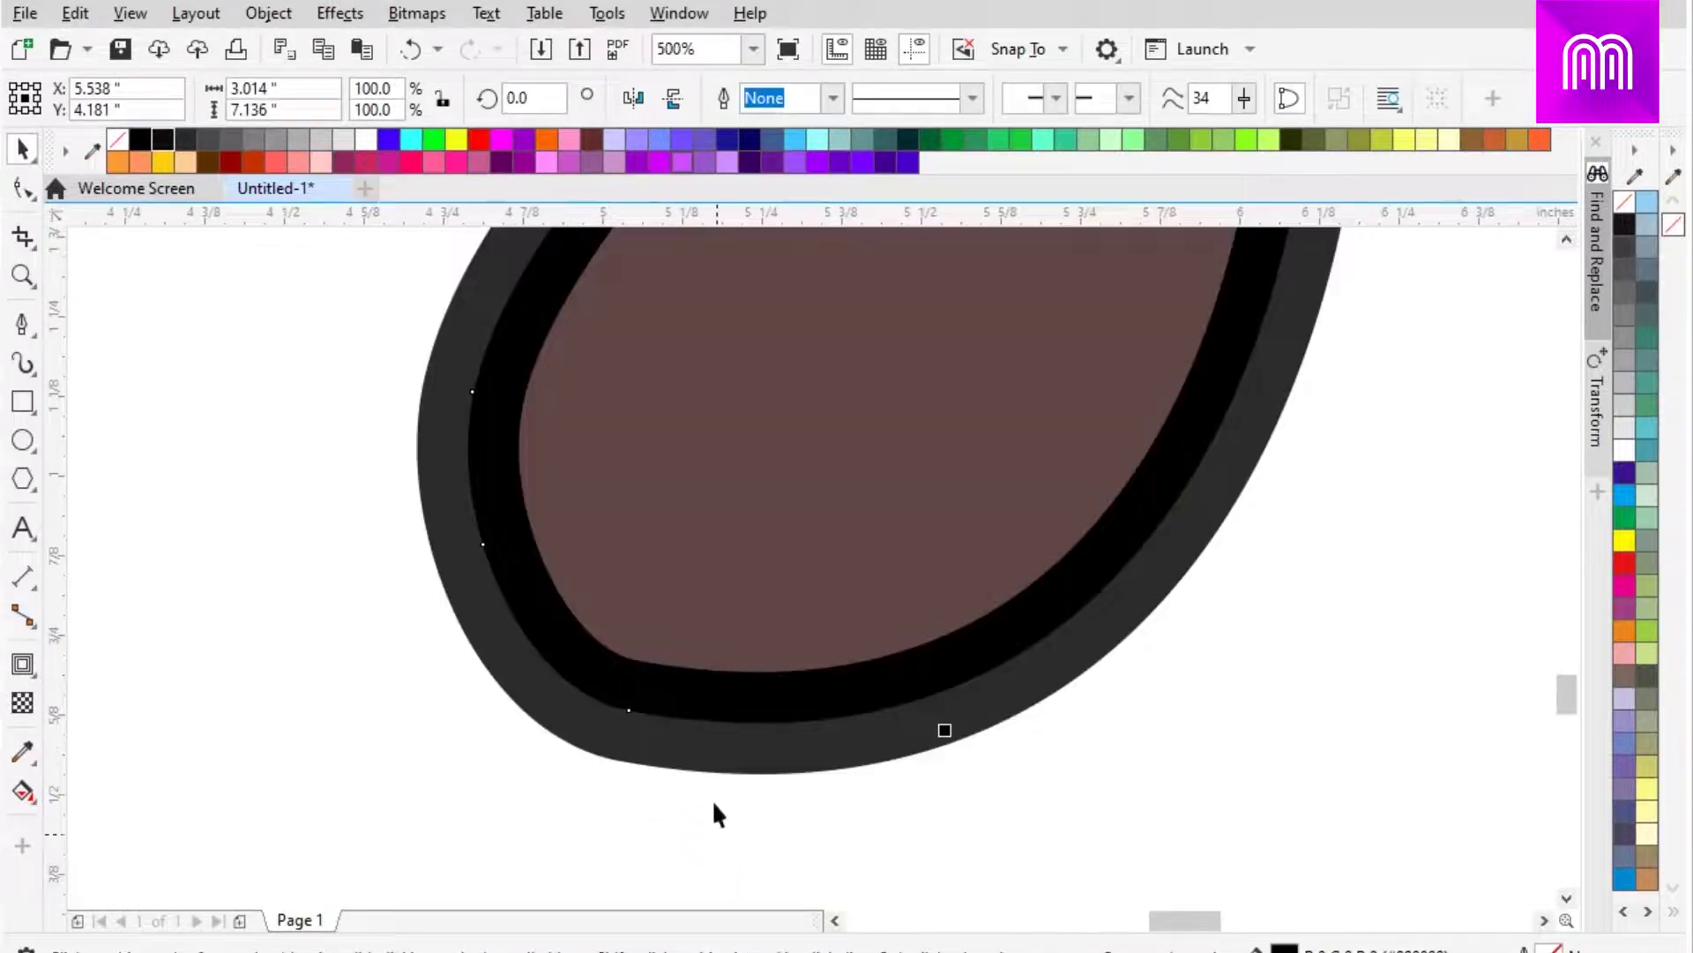
Replace a trial linear transparency with a vertical gradient running down the handle
{"action": "key", "text": "F10"}
{"action": "key", "text": "space"}
{"action": "scroll", "coordinate": [681, 741], "scroll_direction": "down", "scroll_amount": 1}
{"action": "key", "text": "space"}
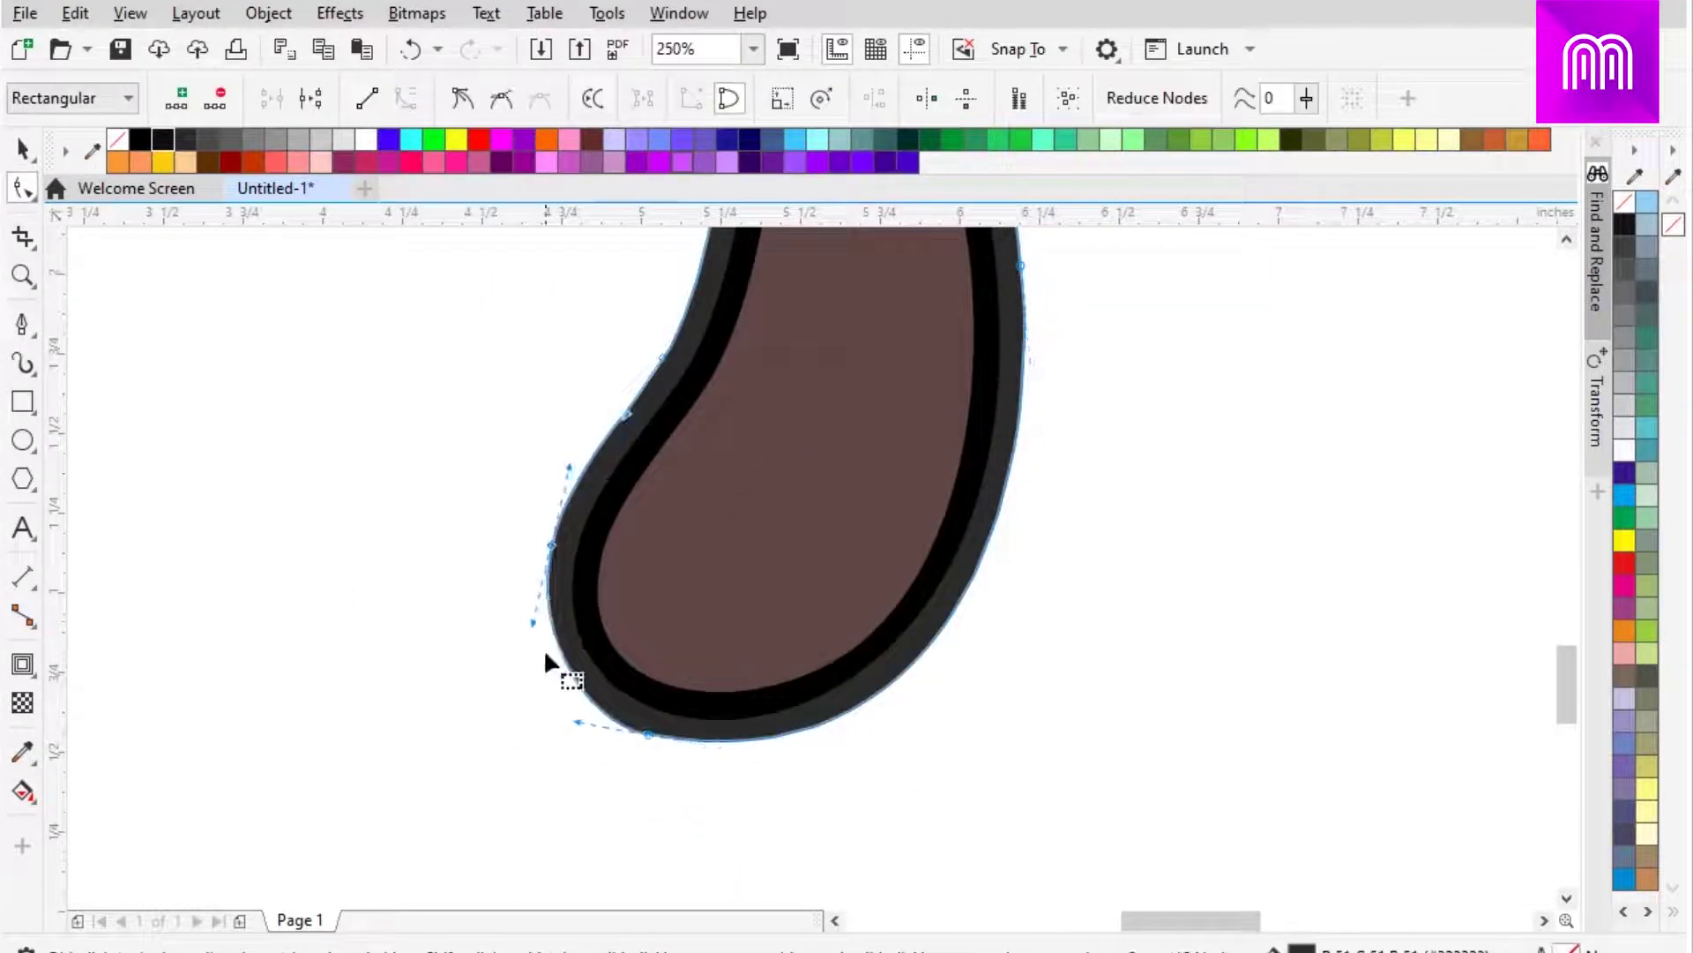
{"action": "scroll", "coordinate": [545, 662], "scroll_direction": "down", "scroll_amount": 2}
{"action": "left_click_drag", "start_coordinate": [663, 385], "coordinate": [710, 560]}
{"action": "key", "text": "ctrl+z"}
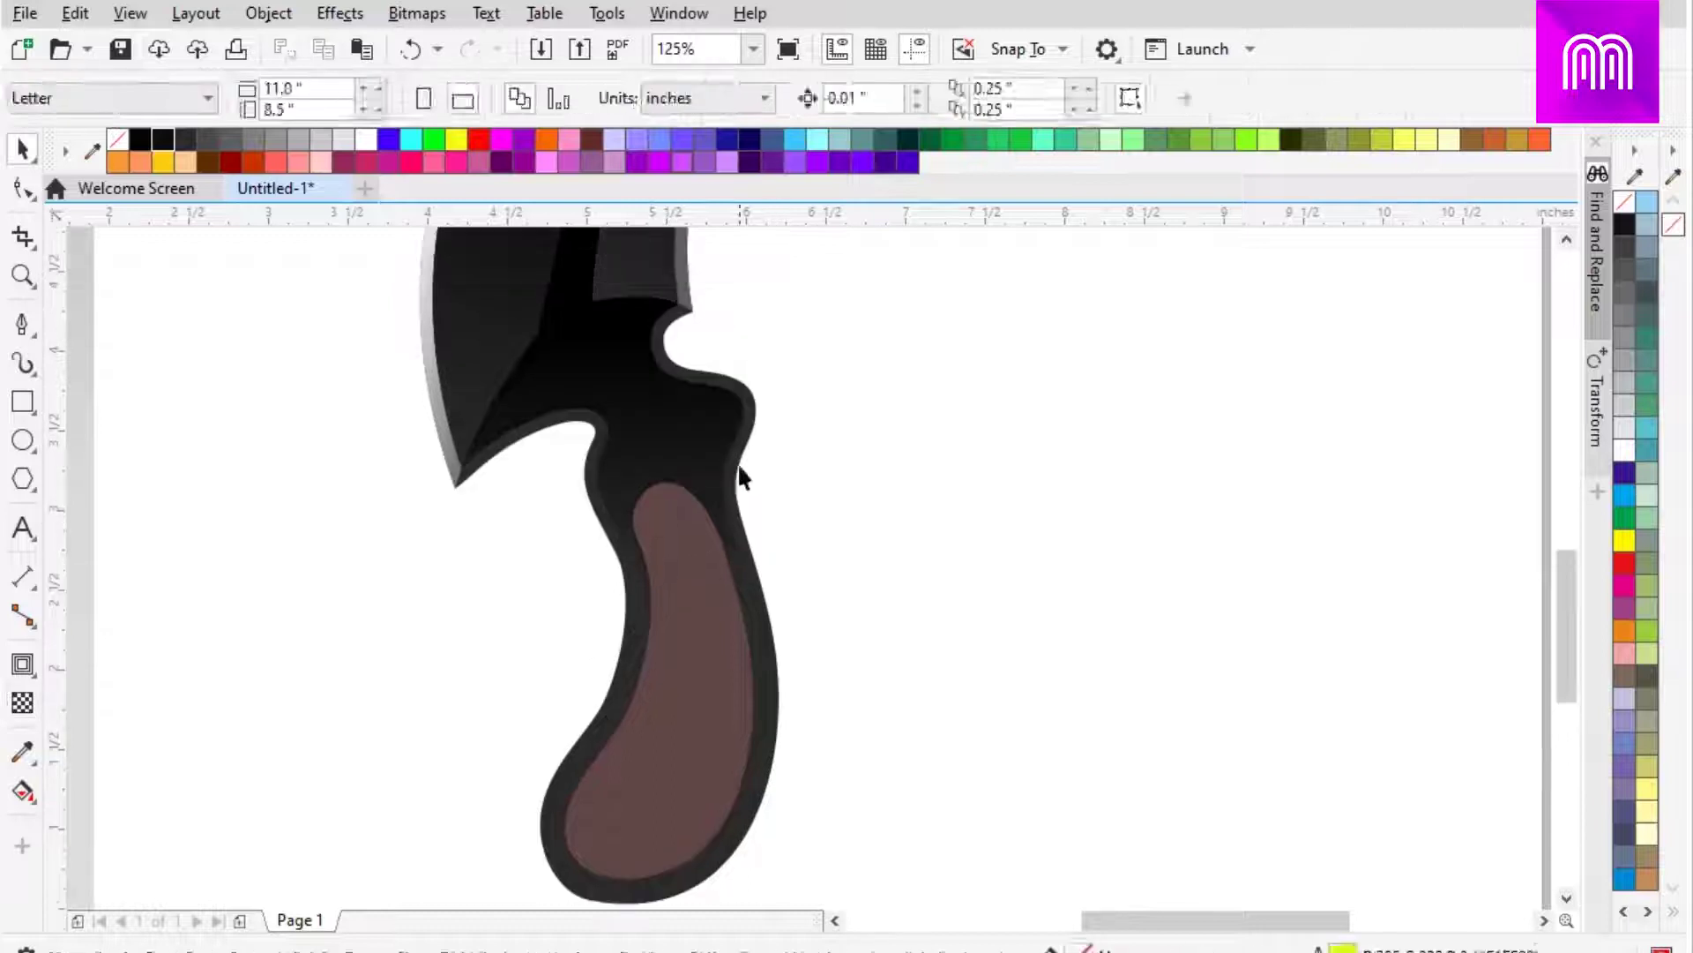
{"action": "key", "text": "g"}
{"action": "left_click_drag", "start_coordinate": [700, 445], "coordinate": [703, 876]}
{"action": "key", "text": "space"}
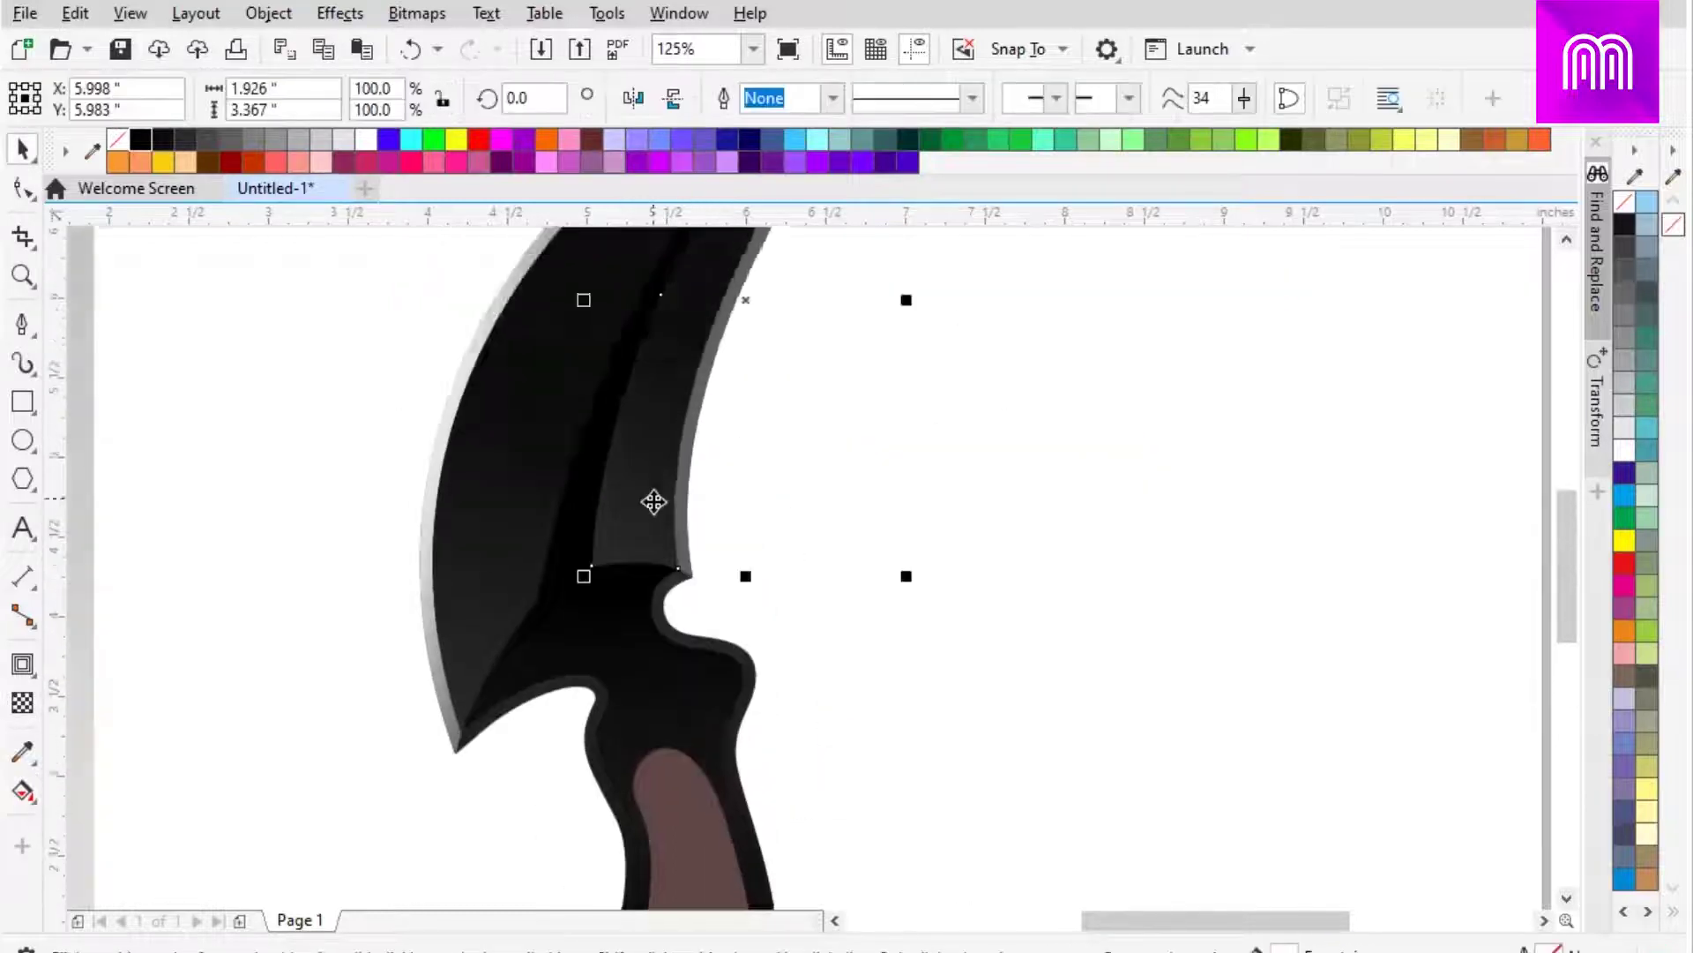
{"action": "scroll", "coordinate": [654, 499], "scroll_direction": "up", "scroll_amount": 2}
Offset a light-grey edge arc left of the blade and darken its gradient end
{"action": "left_click", "coordinate": [679, 614]}
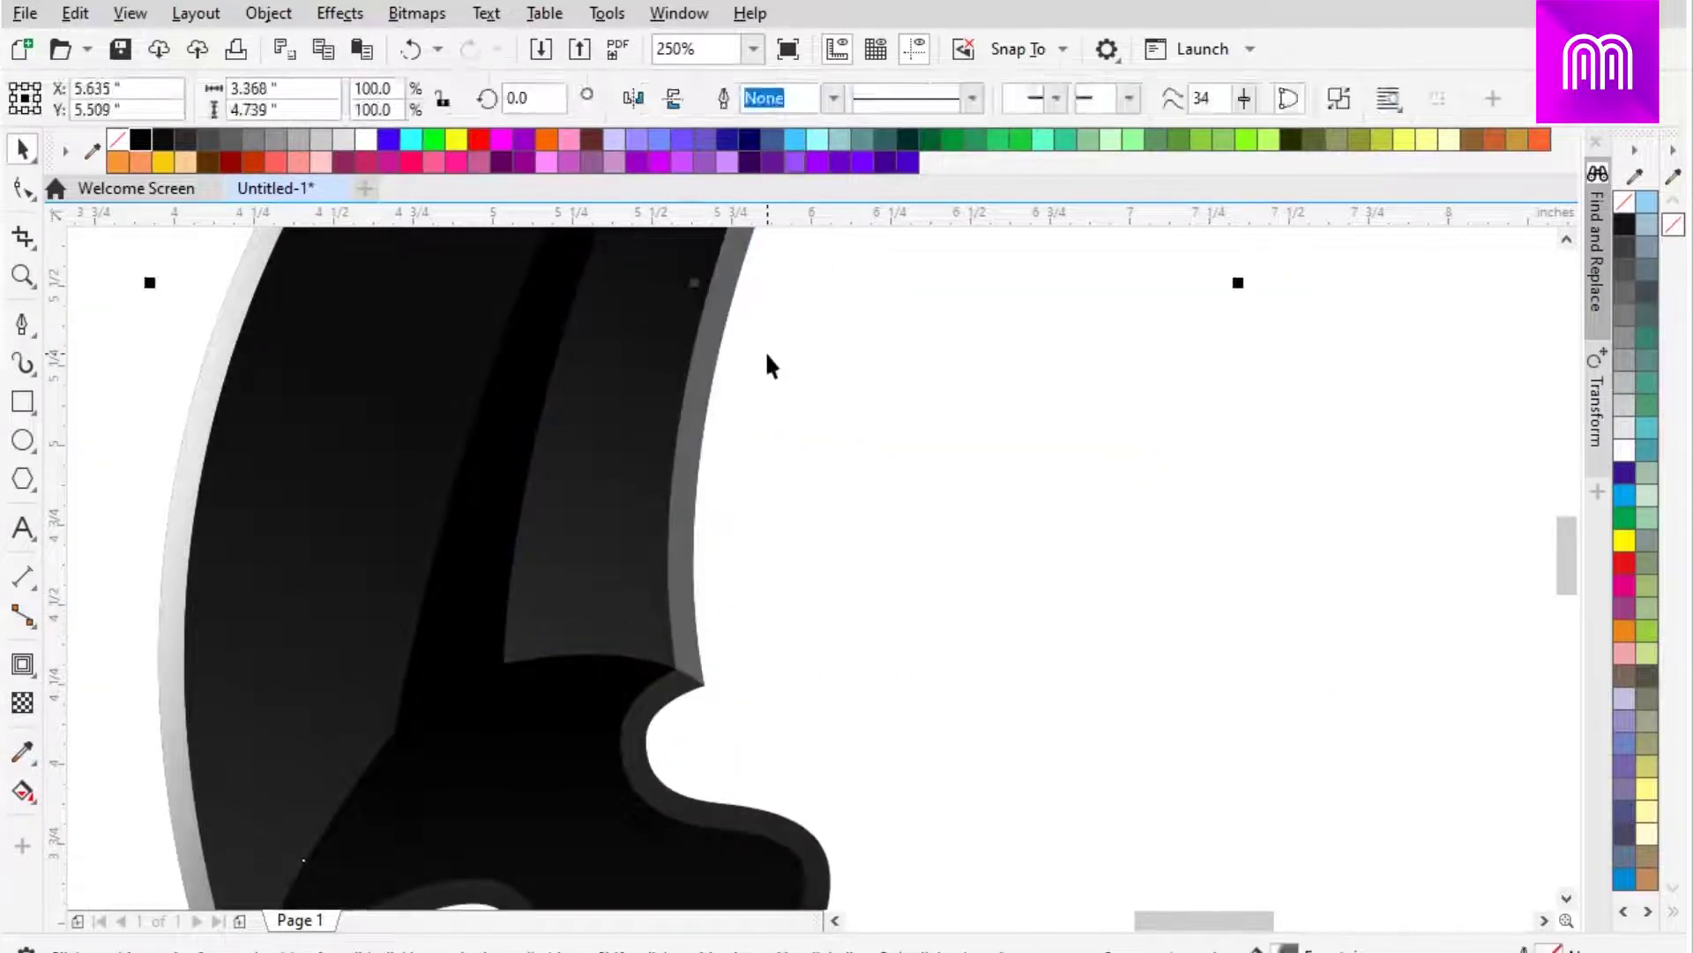
{"action": "scroll", "coordinate": [971, 609], "scroll_direction": "down", "scroll_amount": 3}
{"action": "scroll", "coordinate": [934, 579], "scroll_direction": "up", "scroll_amount": 2}
{"action": "left_click_drag", "start_coordinate": [643, 529], "coordinate": [645, 642]}
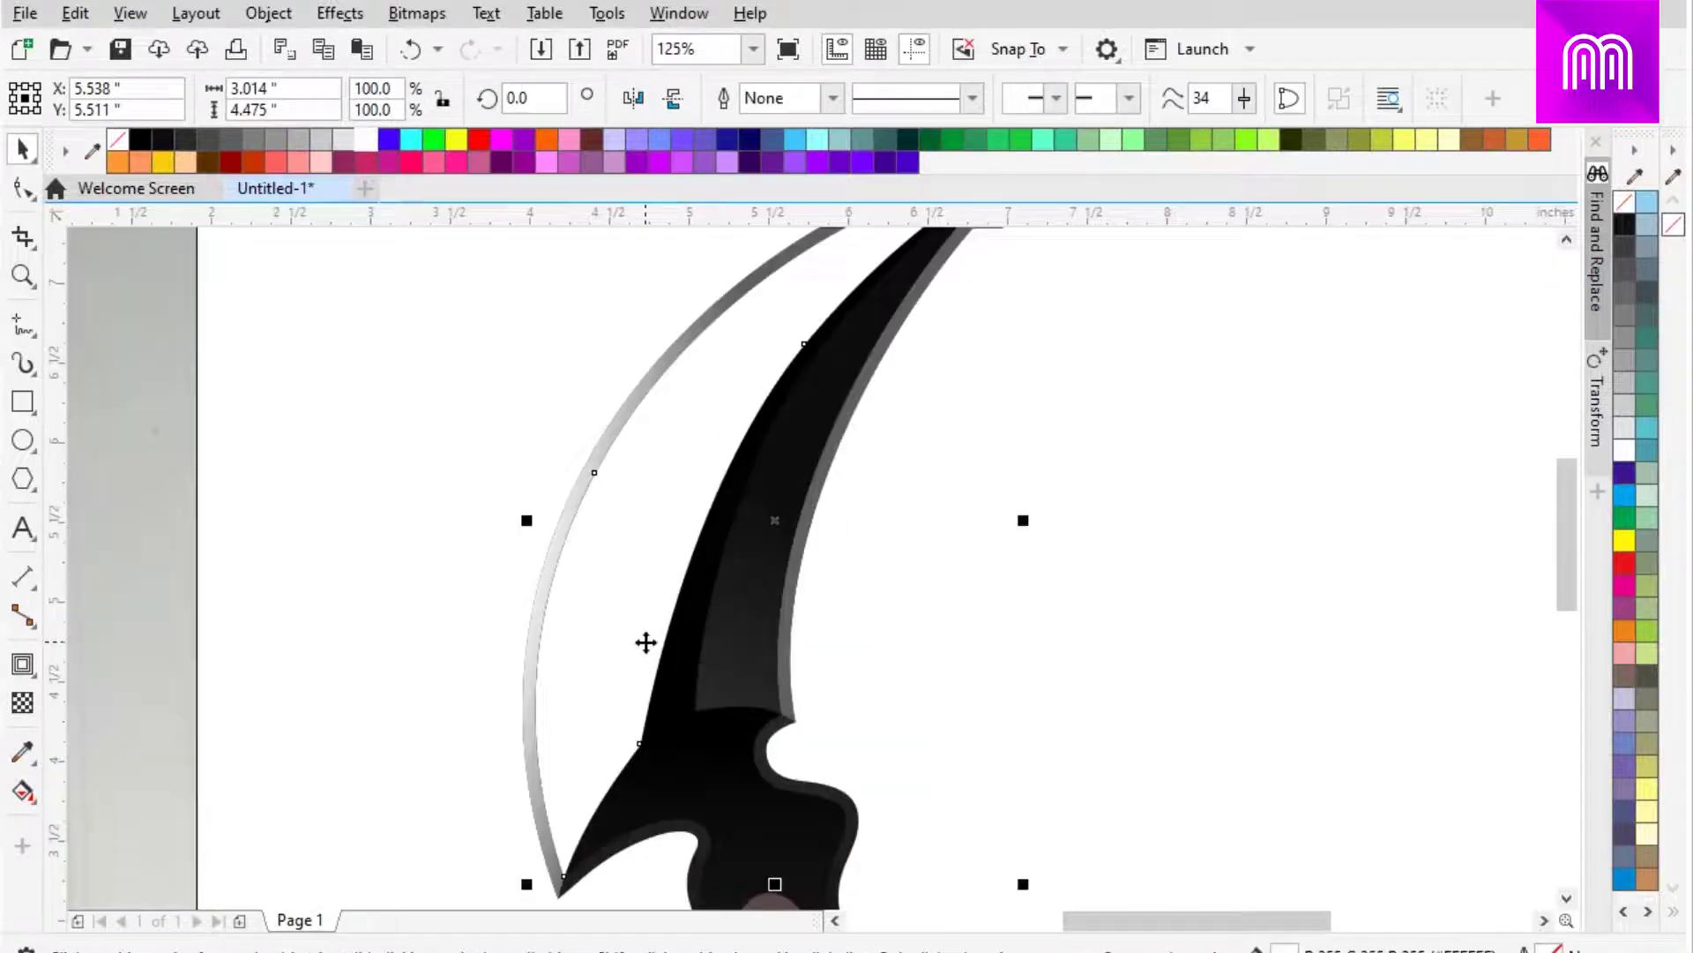
{"action": "key", "text": "g"}
{"action": "left_click", "coordinate": [705, 564]}
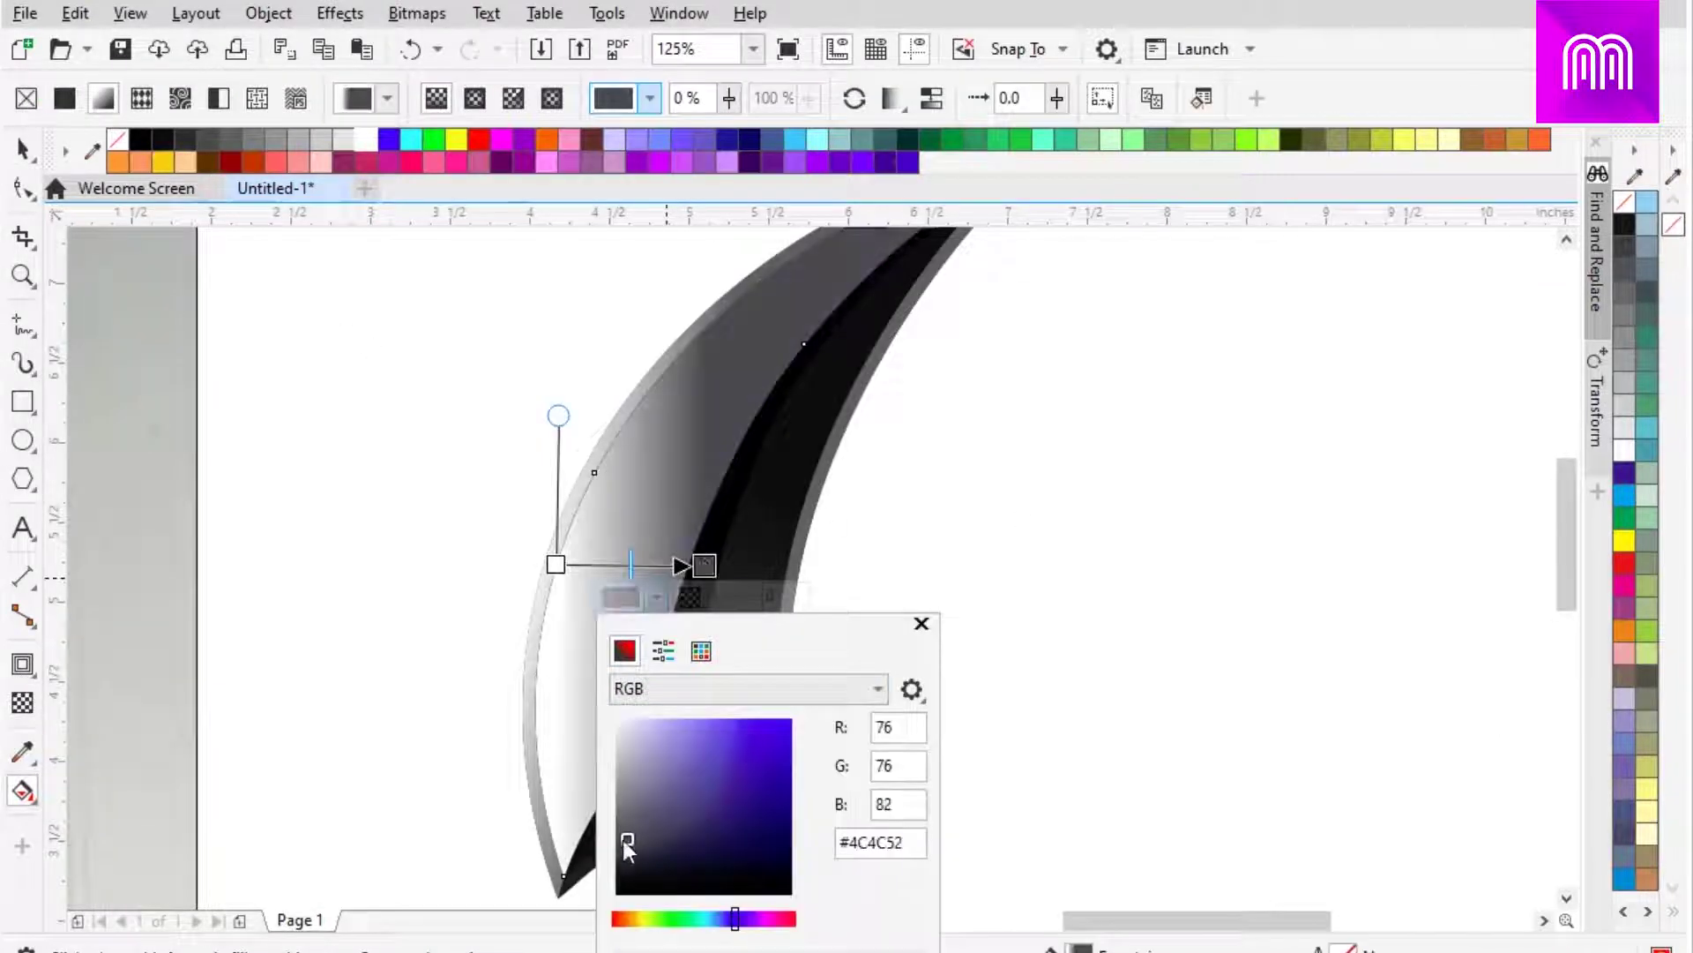
{"action": "scroll", "coordinate": [813, 370], "scroll_direction": "down", "scroll_amount": 2}
{"action": "scroll", "coordinate": [792, 619], "scroll_direction": "up", "scroll_amount": 2}
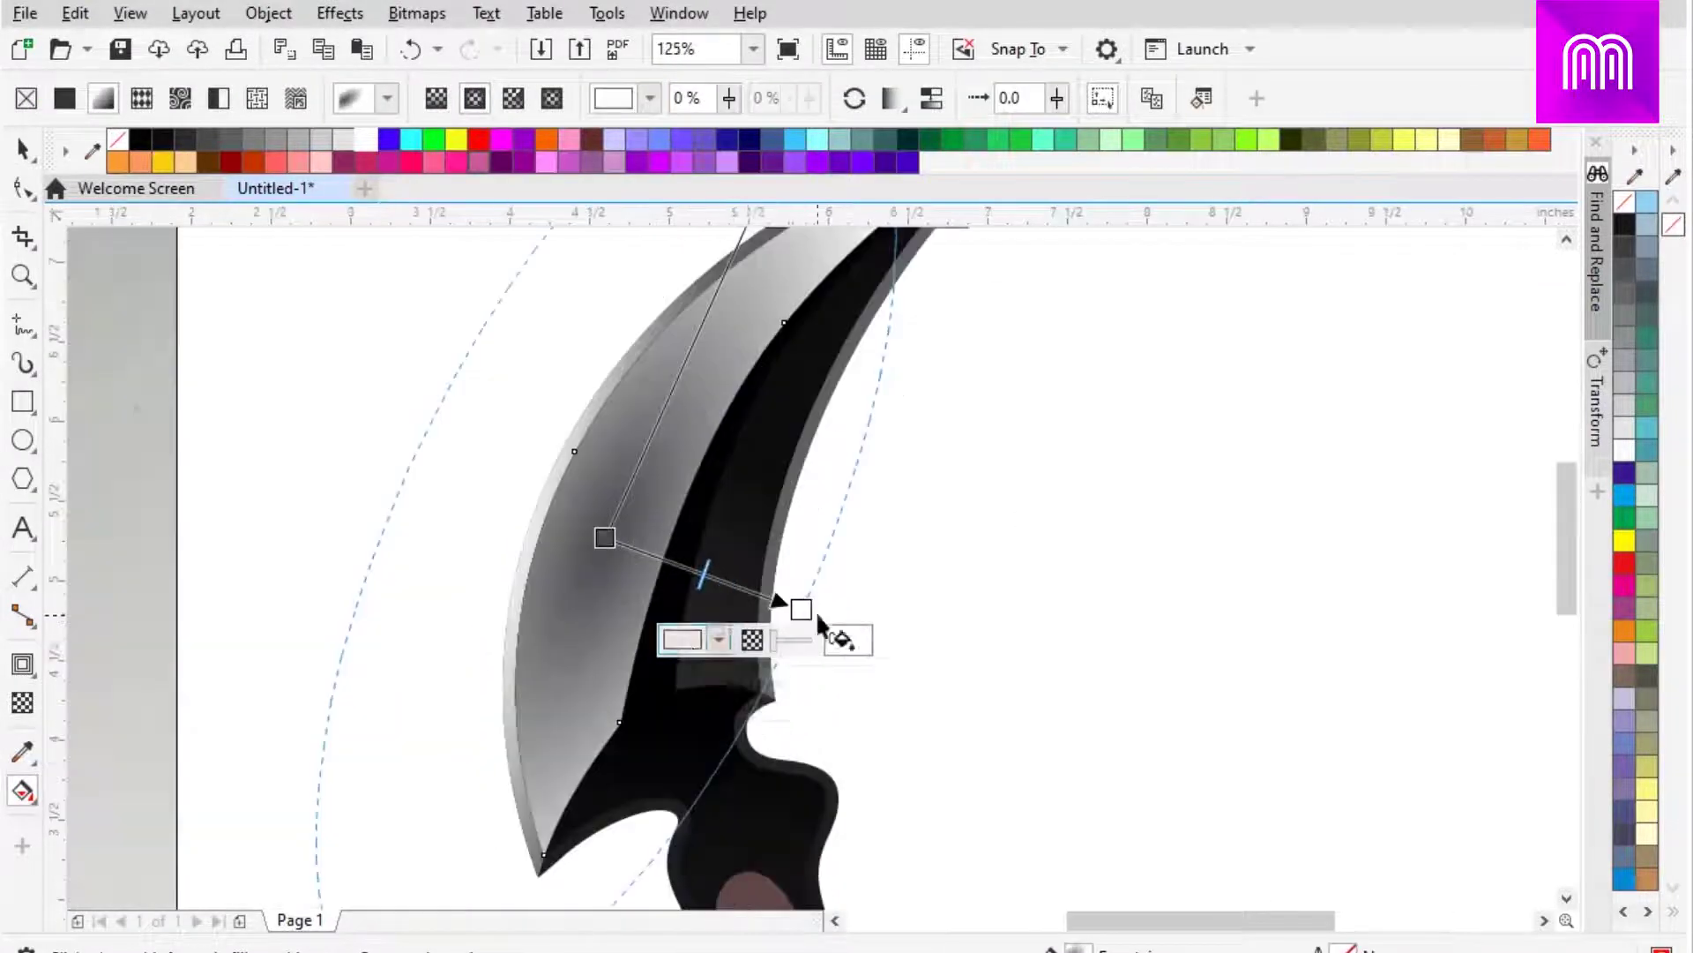
{"action": "scroll", "coordinate": [618, 574], "scroll_direction": "down", "scroll_amount": 2}
Set a gradient node on the inner blade shape to dark blue-grey
{"action": "key", "text": "space"}
{"action": "scroll", "coordinate": [816, 517], "scroll_direction": "up", "scroll_amount": 2}
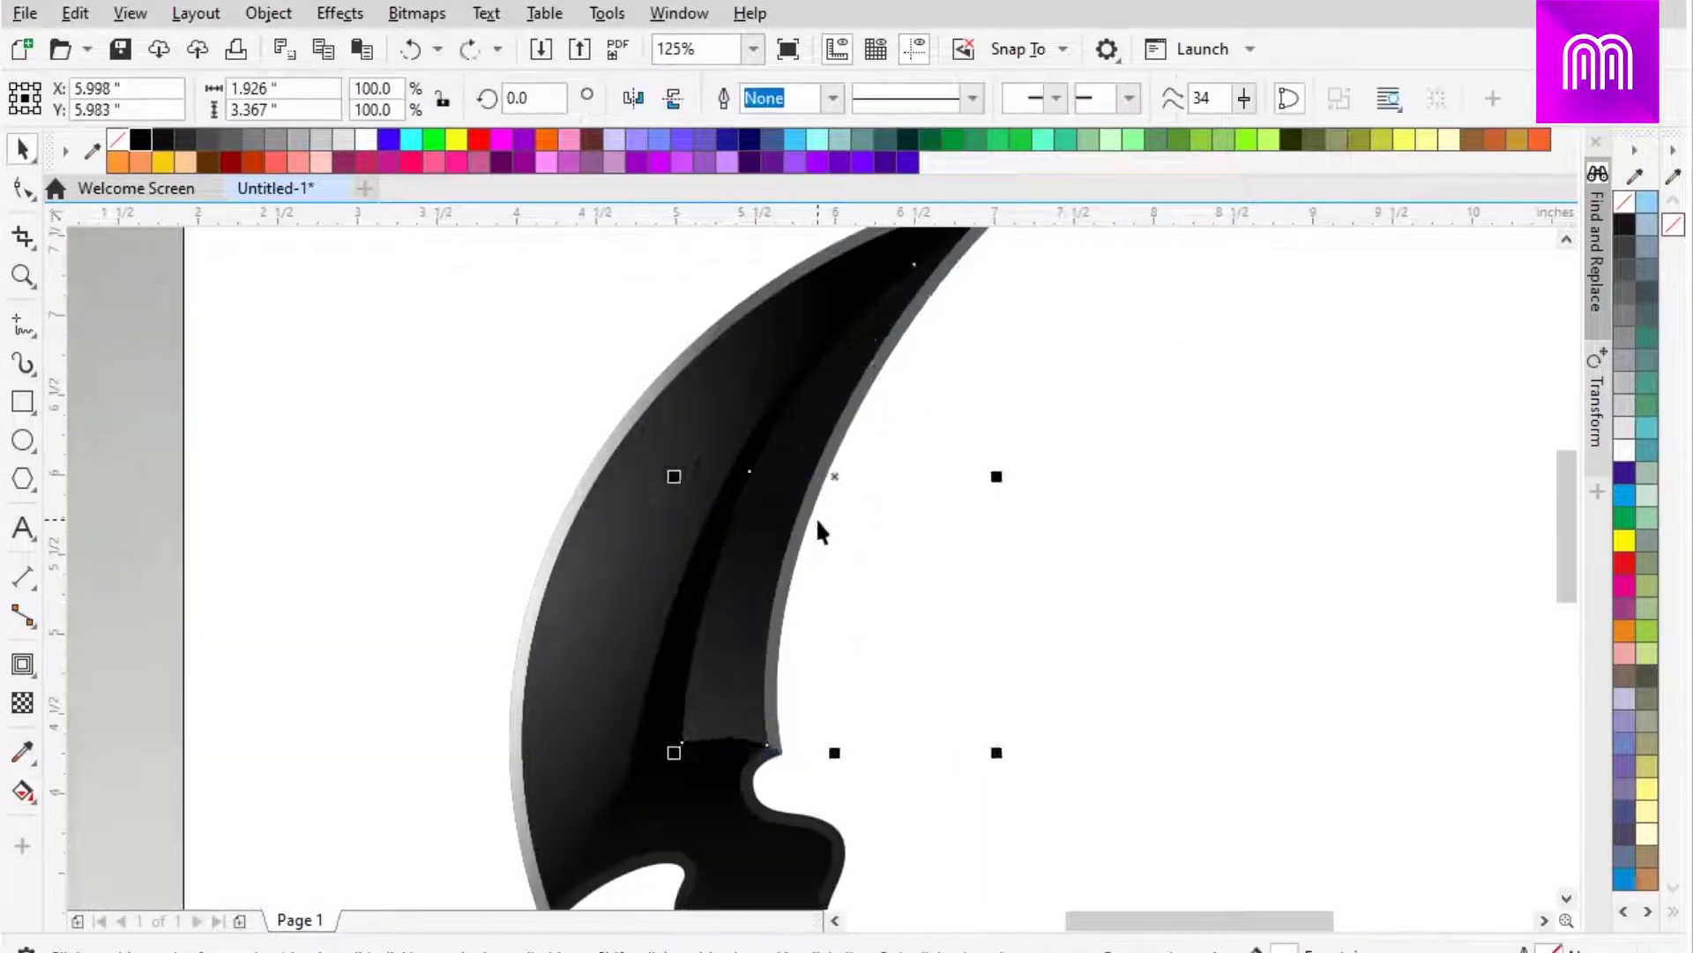
{"action": "scroll", "coordinate": [817, 517], "scroll_direction": "down", "scroll_amount": 2}
{"action": "left_click", "coordinate": [854, 536]}
{"action": "scroll", "coordinate": [854, 536], "scroll_direction": "up", "scroll_amount": 2}
{"action": "left_click", "coordinate": [807, 549]}
{"action": "key", "text": "g"}
{"action": "left_click", "coordinate": [686, 477]}
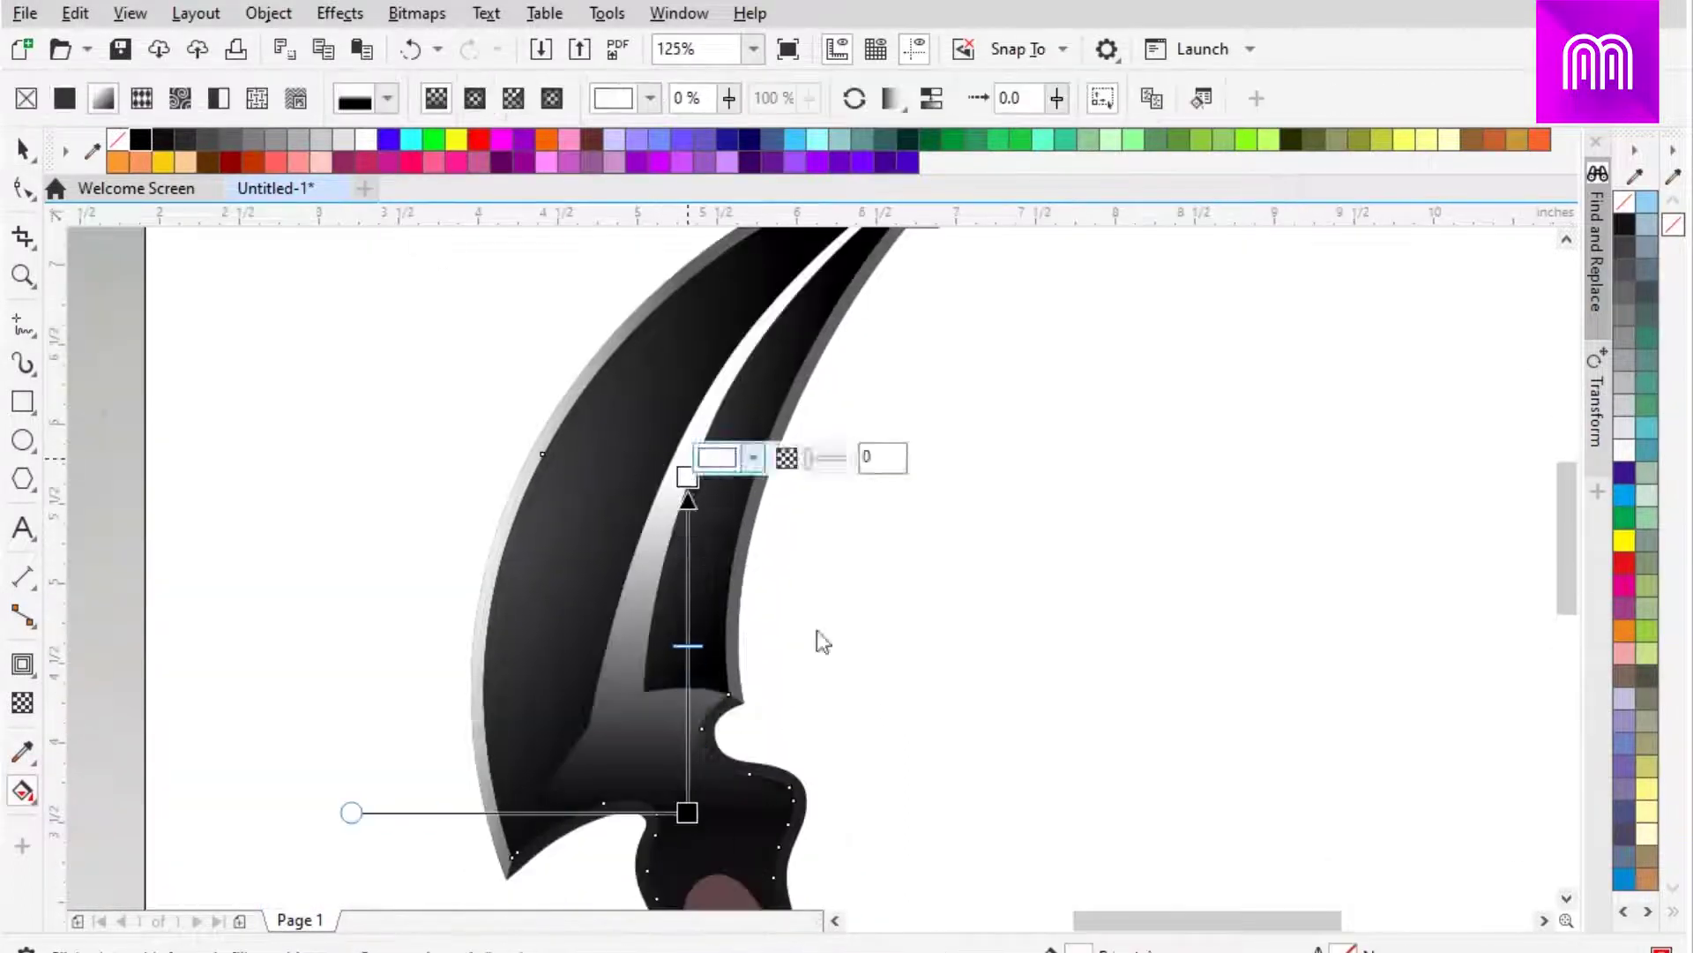
{"action": "left_click", "coordinate": [754, 457]}
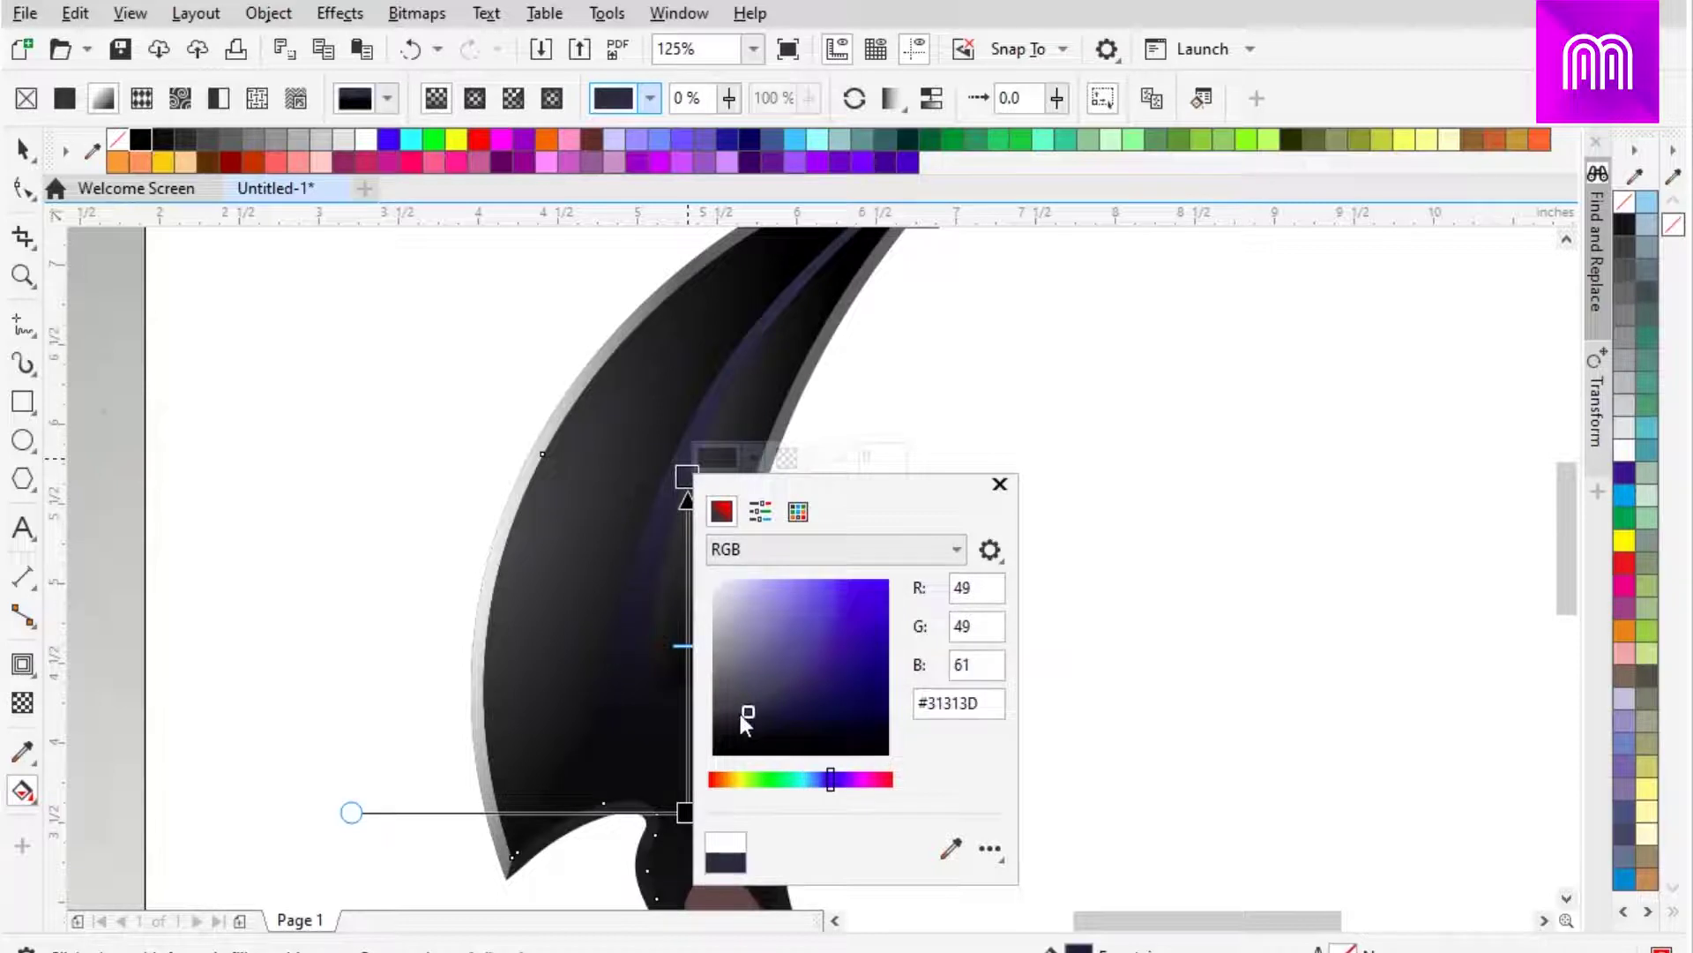
{"action": "left_click", "coordinate": [982, 605]}
{"action": "scroll", "coordinate": [880, 684], "scroll_direction": "down", "scroll_amount": 2}
{"action": "scroll", "coordinate": [873, 669], "scroll_direction": "up", "scroll_amount": 2}
Draw a horizontal line beside the knife's brown grip
{"action": "left_click", "coordinate": [873, 669]}
{"action": "left_click", "coordinate": [25, 328]}
{"action": "left_click", "coordinate": [125, 354]}
{"action": "mouse_move", "coordinate": [882, 442]}
{"action": "left_mouse_down"}
{"action": "mouse_move", "coordinate": [1353, 441]}
{"action": "mouse_move", "coordinate": [785, 877]}
{"action": "left_mouse_up"}
Duplicate the line into a stack and give the lines a 0.5 mm outline
{"action": "key", "text": "space"}
{"action": "key", "text": "ctrl+d"}
{"action": "key", "text": "ctrl+d"}
{"action": "key", "text": "ctrl+d"}
{"action": "key", "text": "ctrl+d"}
{"action": "key", "text": "ctrl+d"}
{"action": "key", "text": "ctrl+d"}
{"action": "key", "text": "ctrl+d"}
{"action": "key", "text": "F12"}
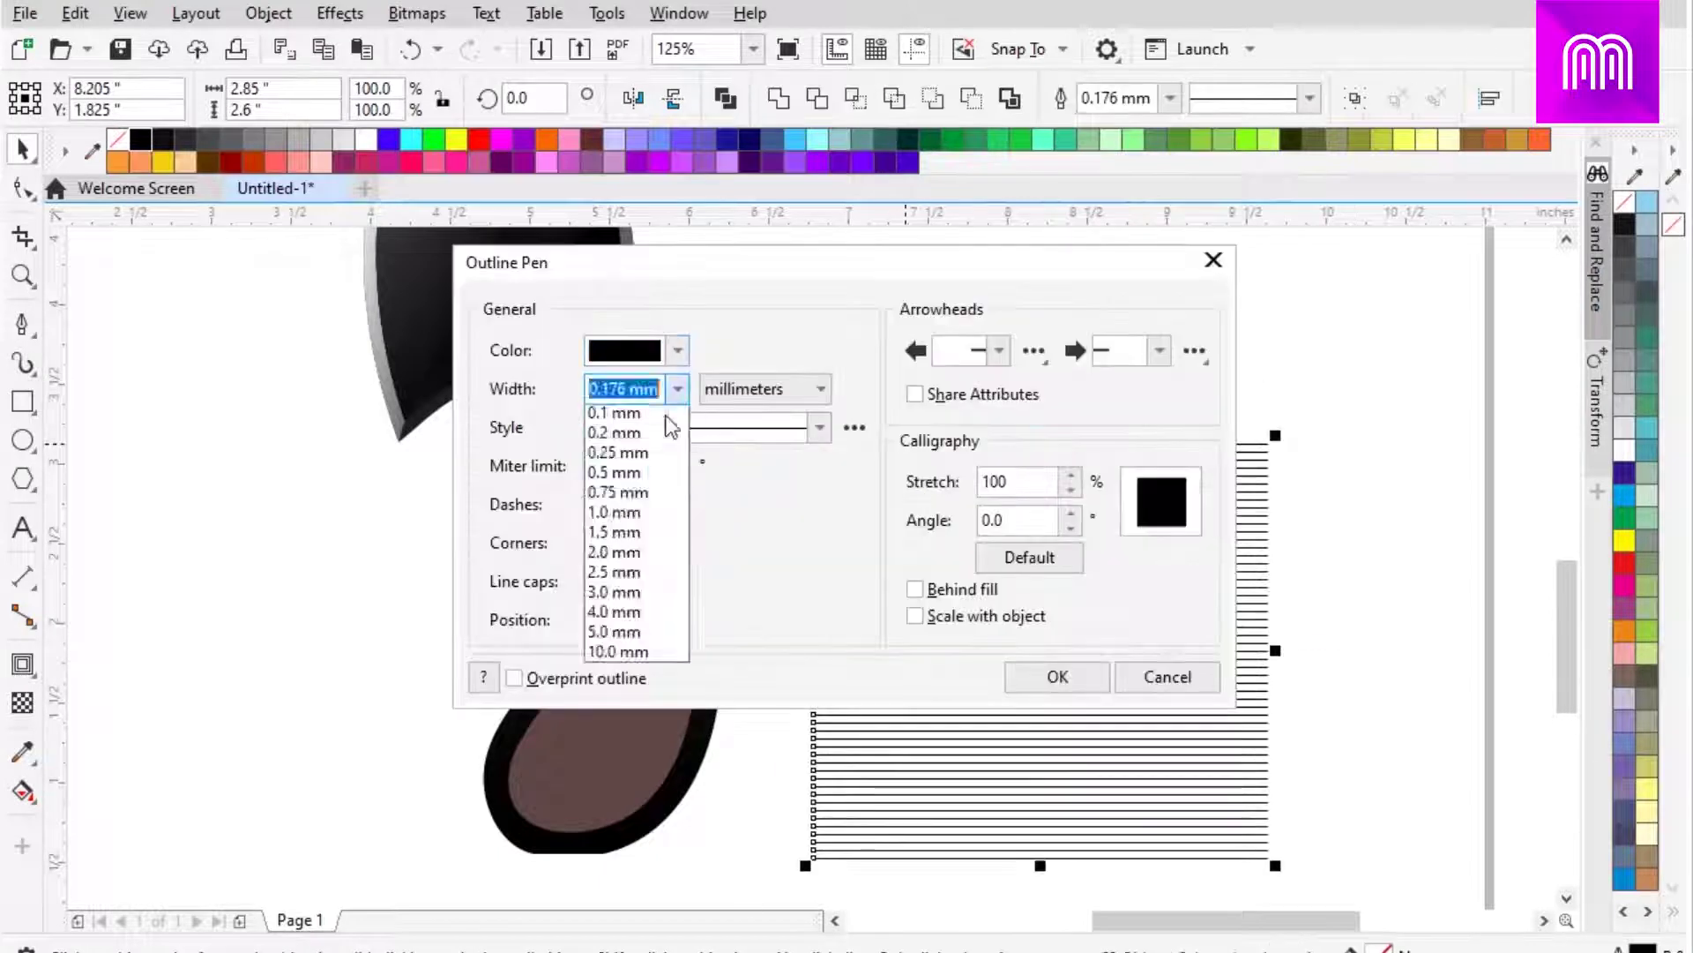
{"action": "type", "text": "0.5"}
{"action": "left_click", "coordinate": [911, 613]}
{"action": "left_click", "coordinate": [1055, 677]}
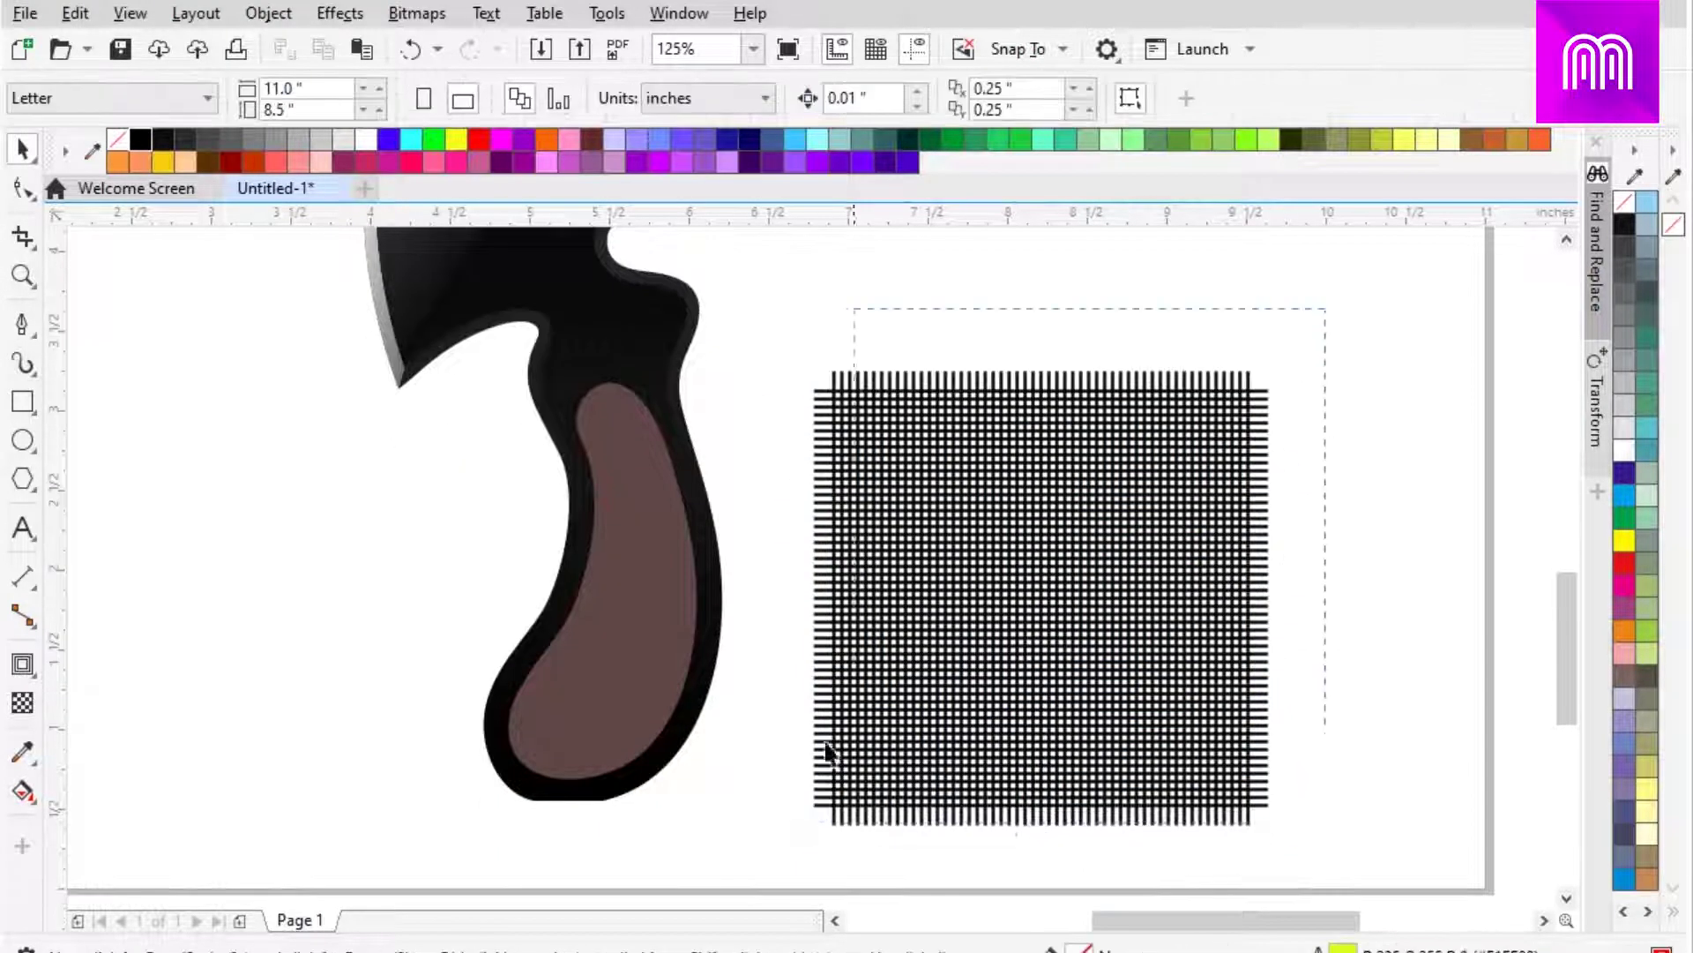
Move the line grid over the handle and PowerClip it inside the grip
{"action": "left_click_drag", "start_coordinate": [944, 415], "coordinate": [863, 473]}
{"action": "scroll", "coordinate": [687, 686], "scroll_direction": "up", "scroll_amount": 2}
{"action": "scroll", "coordinate": [687, 686], "scroll_direction": "down", "scroll_amount": 2}
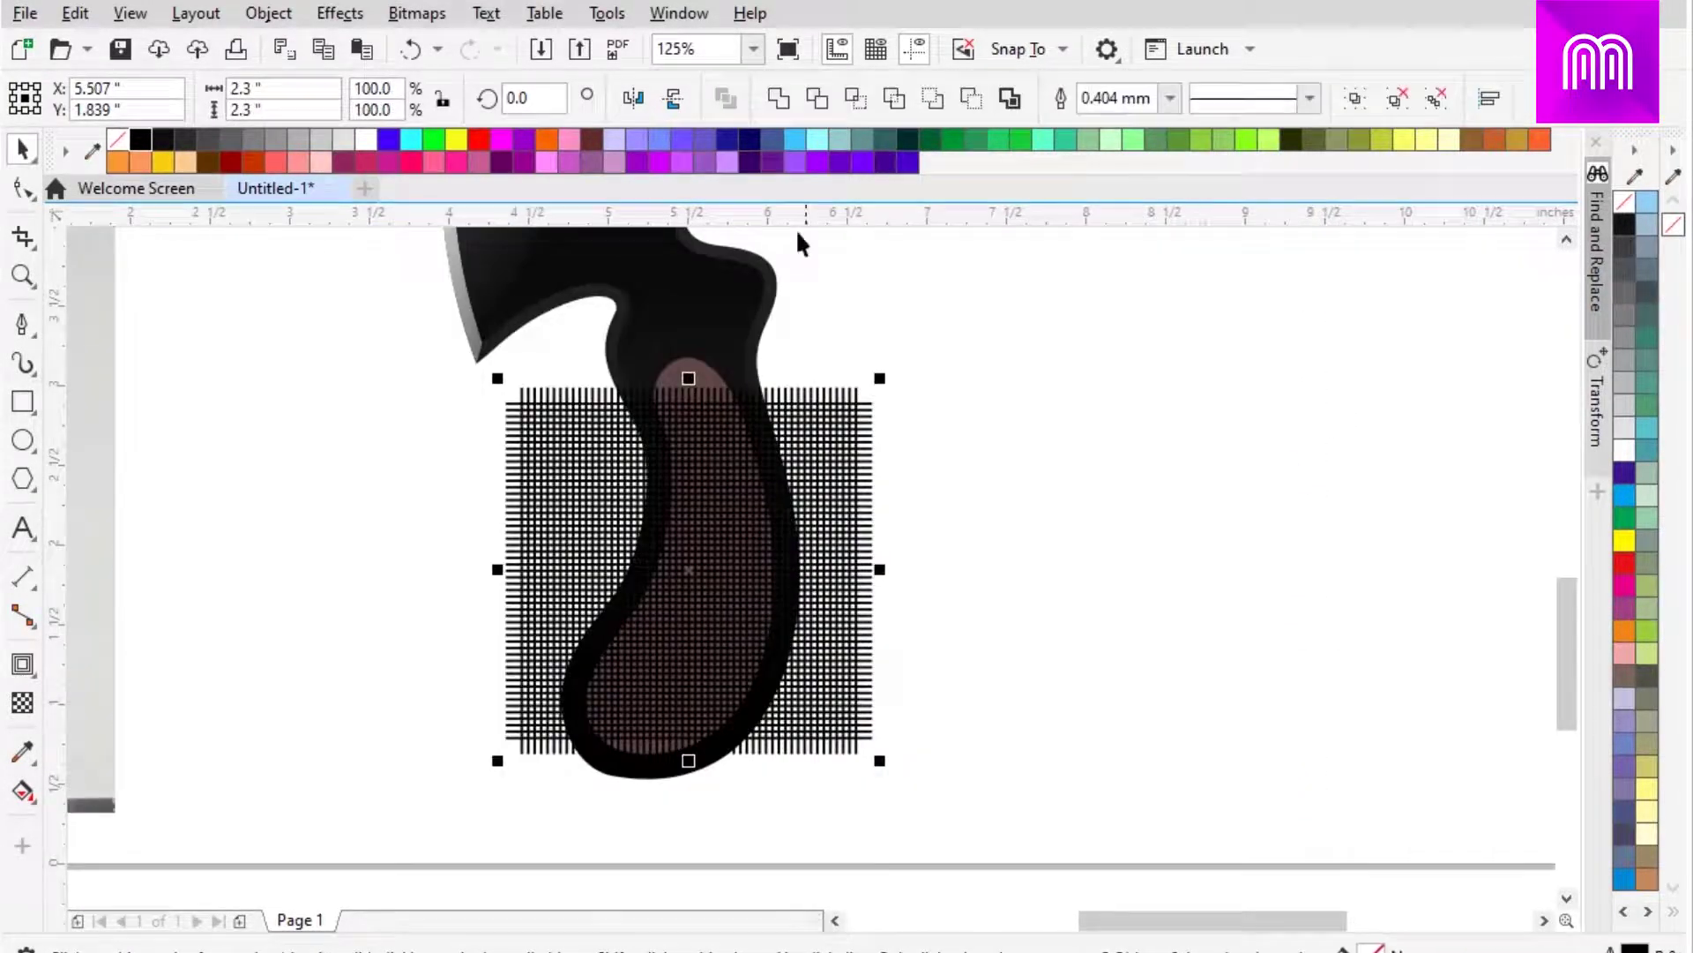
{"action": "scroll", "coordinate": [605, 367], "scroll_direction": "up", "scroll_amount": 2}
{"action": "key", "text": "Delete"}
{"action": "key", "text": "ctrl+z"}
{"action": "left_click", "coordinate": [268, 14]}
{"action": "left_click", "coordinate": [608, 600]}
{"action": "left_click", "coordinate": [127, 264]}
Pull the grid's sides and corners inward with the envelope to fit the handle
{"action": "left_click_drag", "start_coordinate": [392, 629], "coordinate": [432, 618]}
{"action": "scroll", "coordinate": [707, 654], "scroll_direction": "up", "scroll_amount": 2}
{"action": "scroll", "coordinate": [776, 624], "scroll_direction": "down", "scroll_amount": 2}
{"action": "left_click_drag", "start_coordinate": [838, 629], "coordinate": [777, 591]}
{"action": "scroll", "coordinate": [823, 375], "scroll_direction": "up", "scroll_amount": 2}
{"action": "left_click_drag", "start_coordinate": [774, 442], "coordinate": [529, 353]}
{"action": "scroll", "coordinate": [529, 352], "scroll_direction": "down", "scroll_amount": 2}
{"action": "left_click_drag", "start_coordinate": [829, 785], "coordinate": [705, 791]}
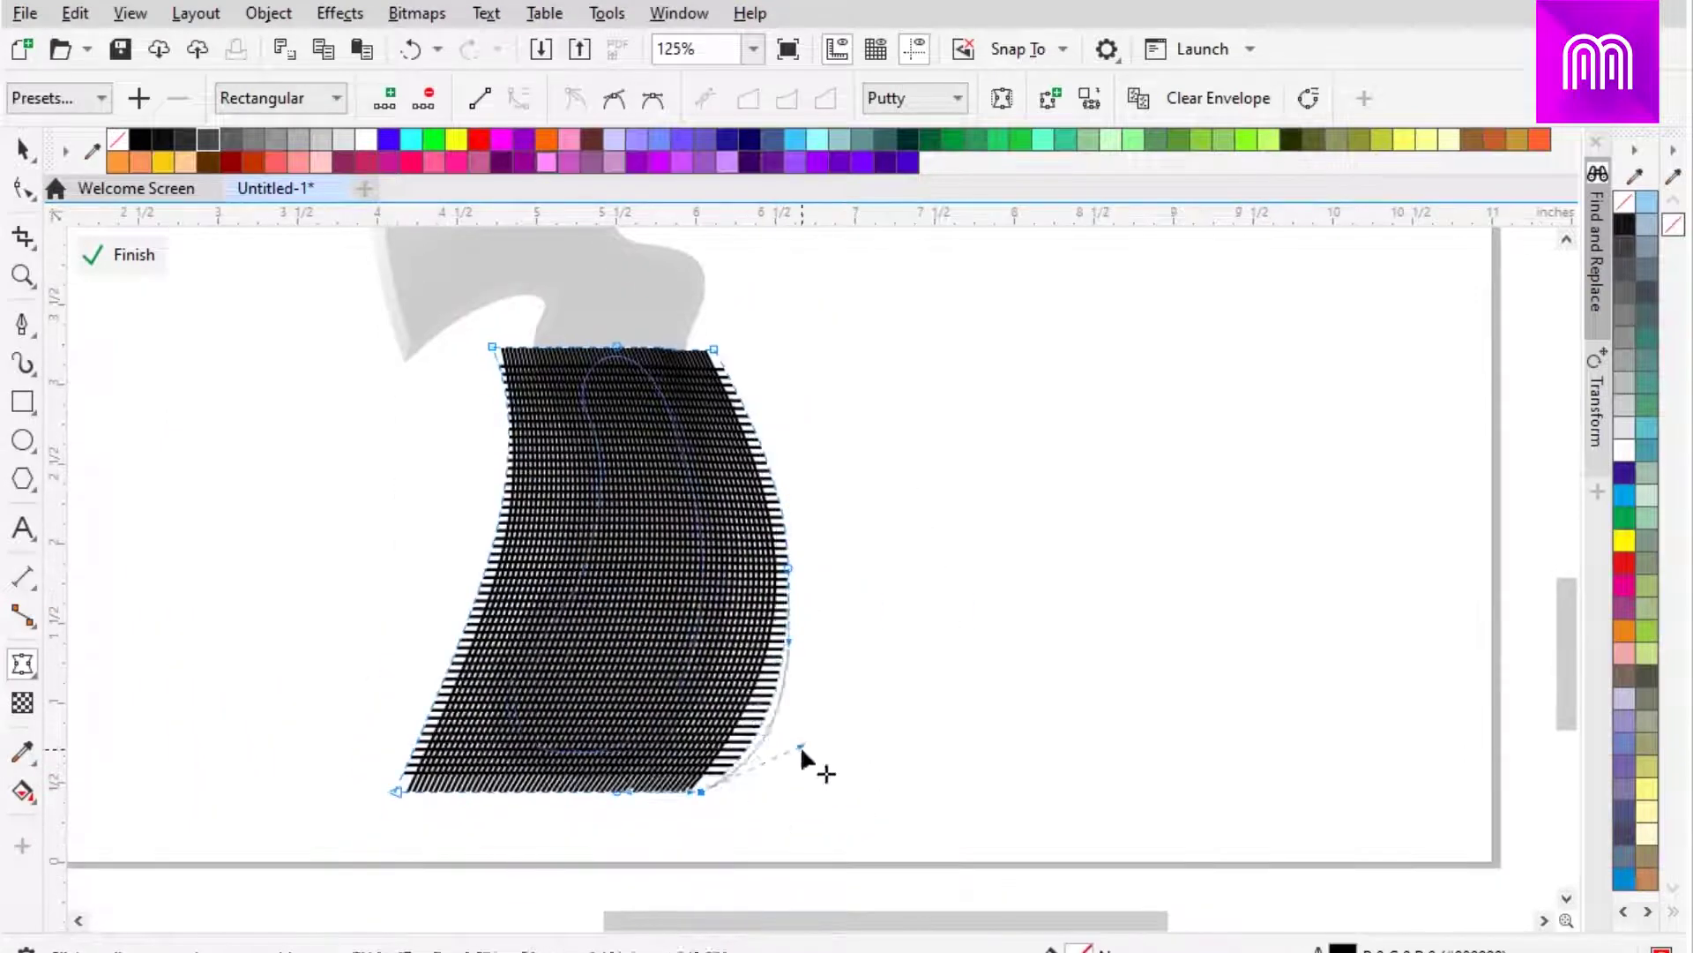
{"action": "left_click_drag", "start_coordinate": [397, 791], "coordinate": [473, 767]}
{"action": "scroll", "coordinate": [586, 551], "scroll_direction": "up", "scroll_amount": 3}
{"action": "key", "text": "space"}
Bulge the grid's left side outward and curve its right side along the handle
{"action": "scroll", "coordinate": [587, 551], "scroll_direction": "down", "scroll_amount": 3}
{"action": "scroll", "coordinate": [1066, 480], "scroll_direction": "up", "scroll_amount": 2}
{"action": "scroll", "coordinate": [903, 565], "scroll_direction": "down", "scroll_amount": 2}
{"action": "left_click", "coordinate": [902, 557]}
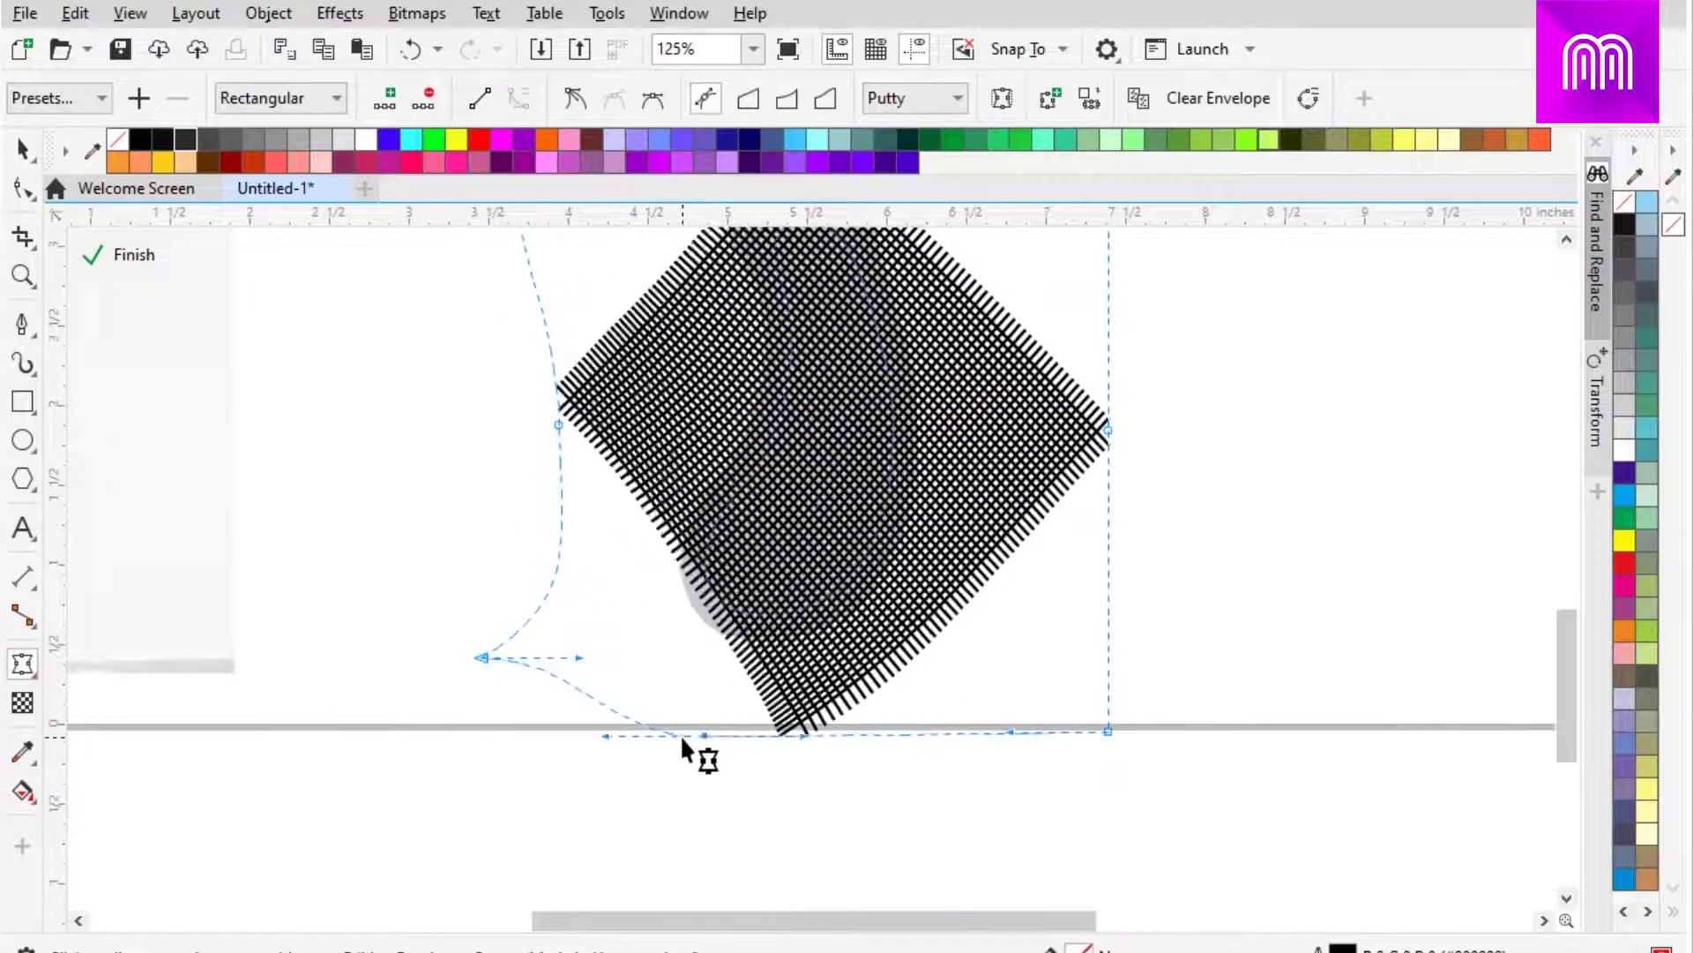
{"action": "left_click_drag", "start_coordinate": [680, 752], "coordinate": [594, 605]}
{"action": "left_click_drag", "start_coordinate": [1059, 692], "coordinate": [1094, 564]}
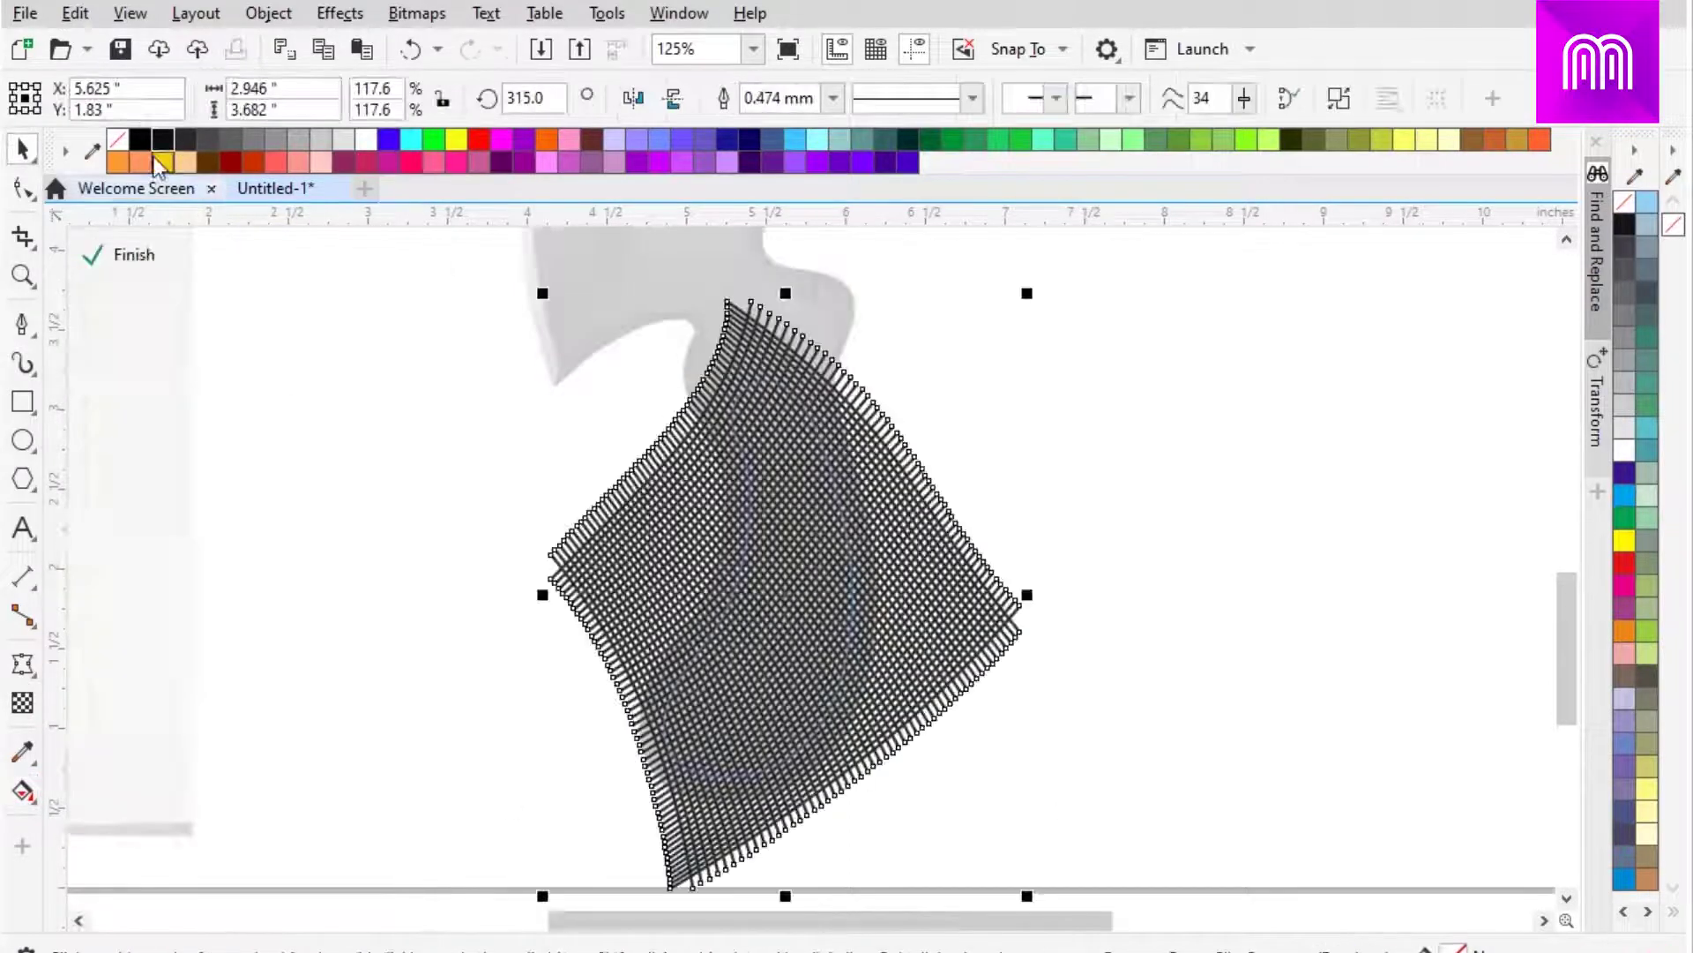
{"action": "key", "text": "g"}
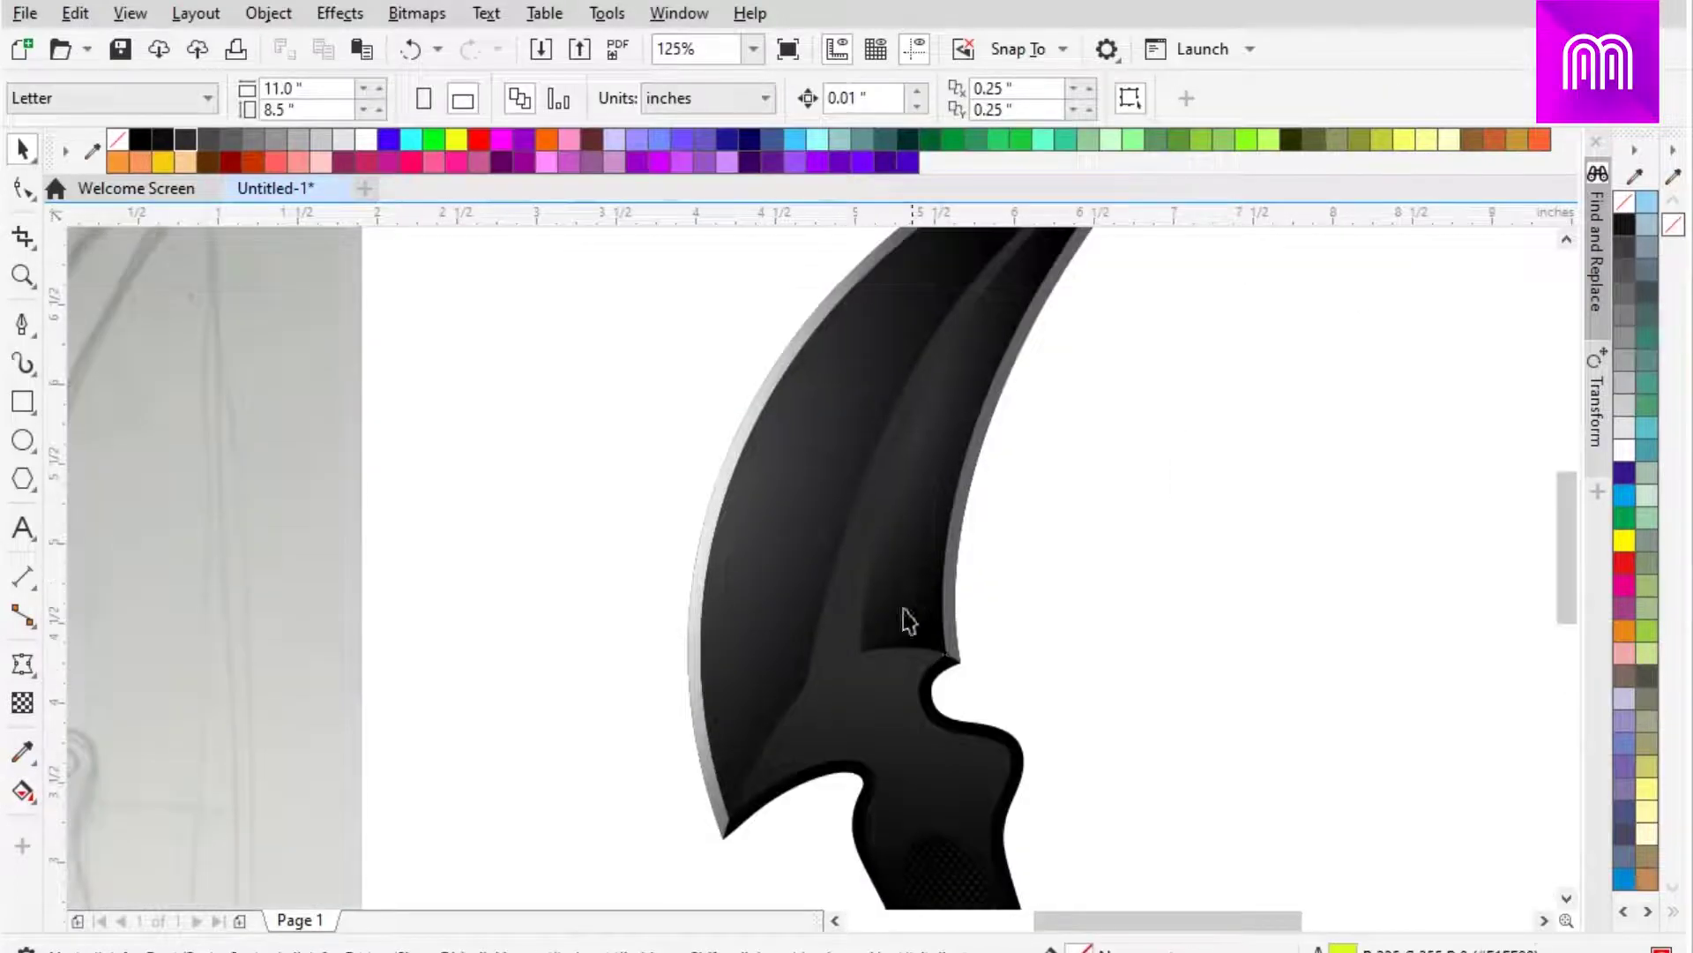
Select the blade and lighten one of its mesh patches with a pale palette colour
{"action": "left_click", "coordinate": [908, 620]}
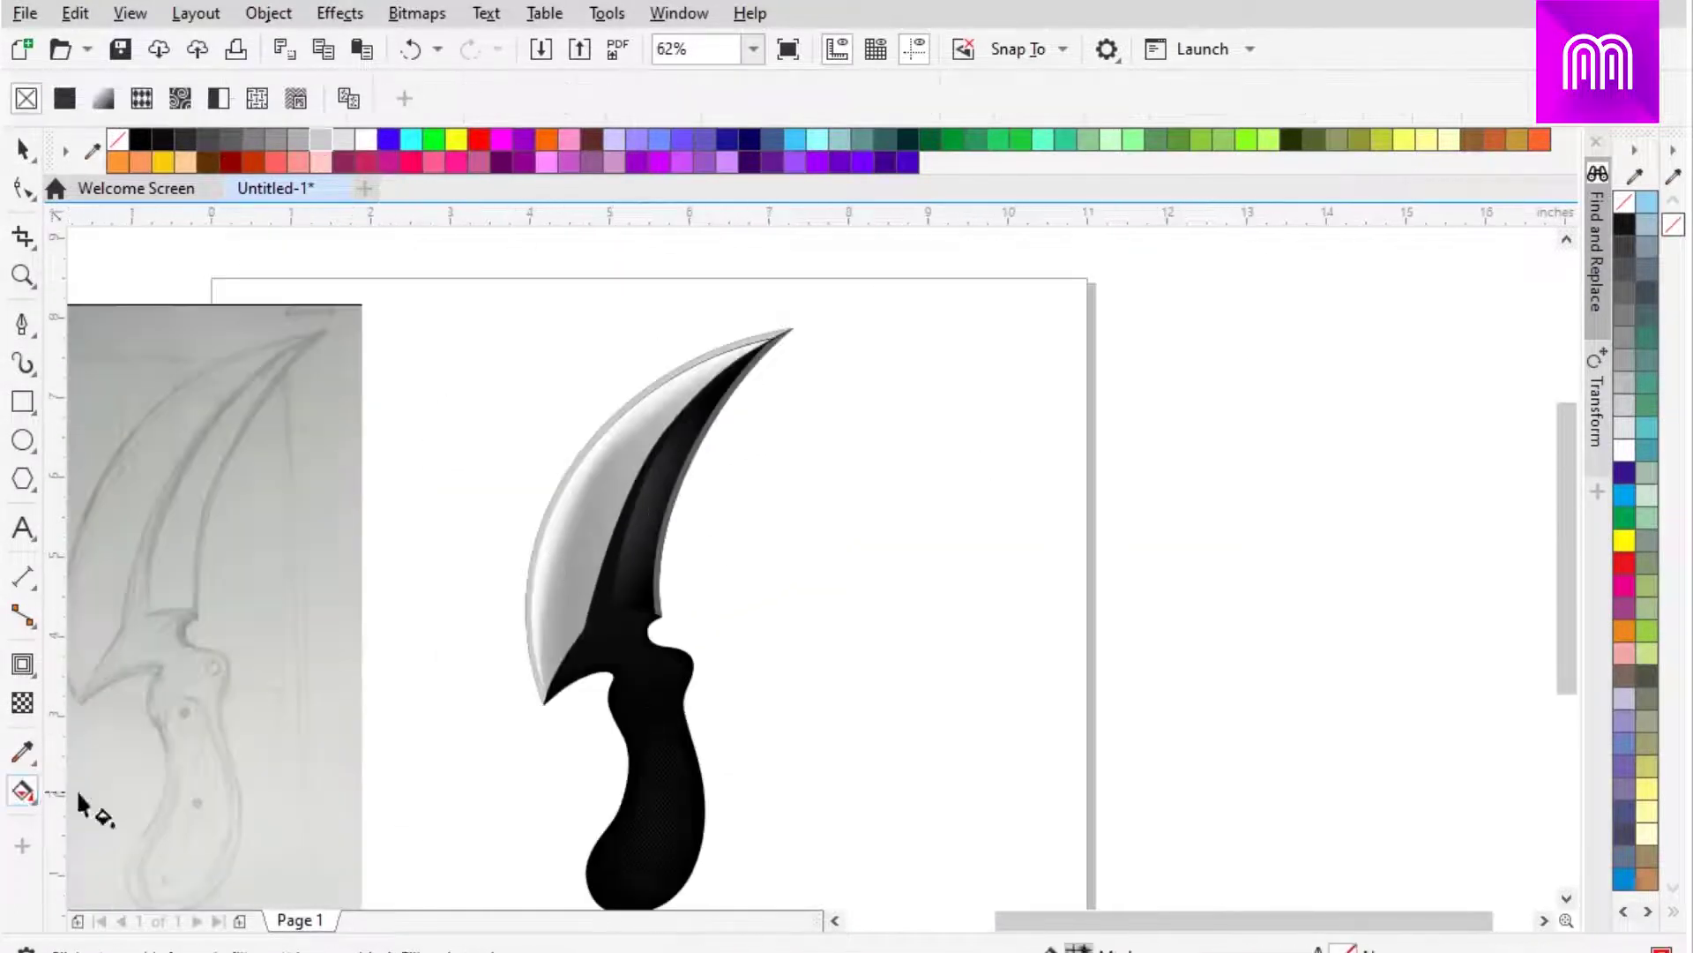
{"action": "left_click", "coordinate": [599, 696]}
{"action": "left_click", "coordinate": [368, 148]}
Darken the blade's mesh highlight to grey
{"action": "scroll", "coordinate": [479, 291], "scroll_direction": "up", "scroll_amount": 1}
{"action": "scroll", "coordinate": [480, 291], "scroll_direction": "up", "scroll_amount": 1}
{"action": "scroll", "coordinate": [480, 291], "scroll_direction": "up", "scroll_amount": 1}
{"action": "left_click", "coordinate": [204, 141]}
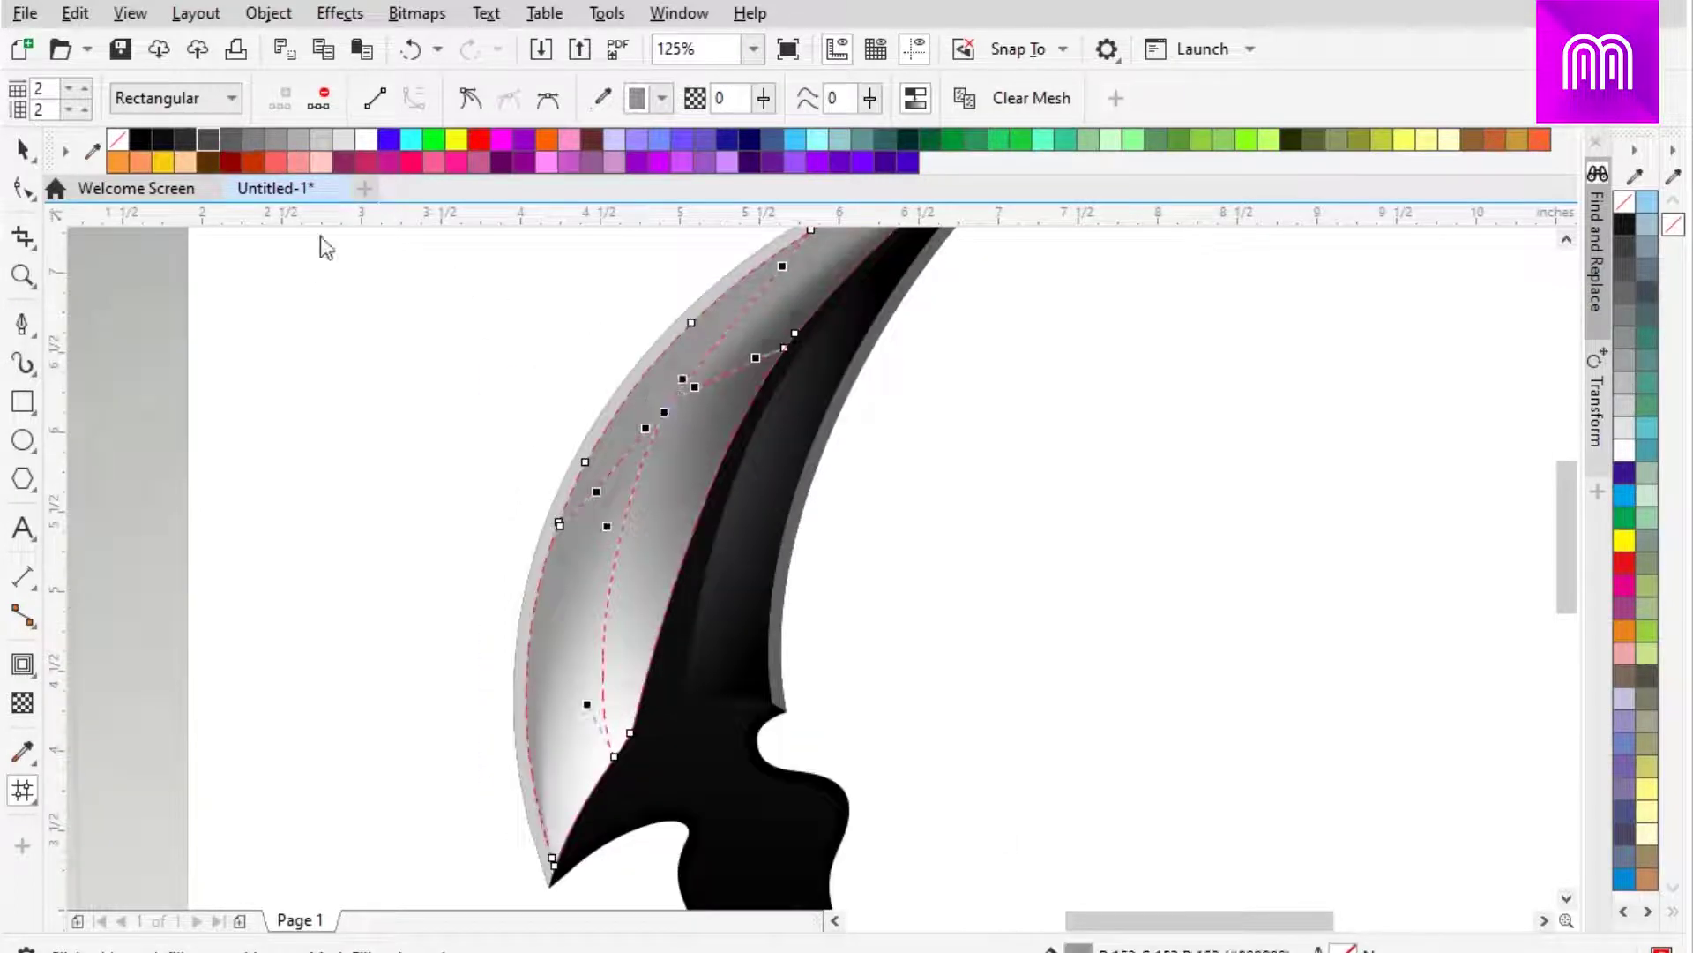
{"action": "key", "text": "space"}
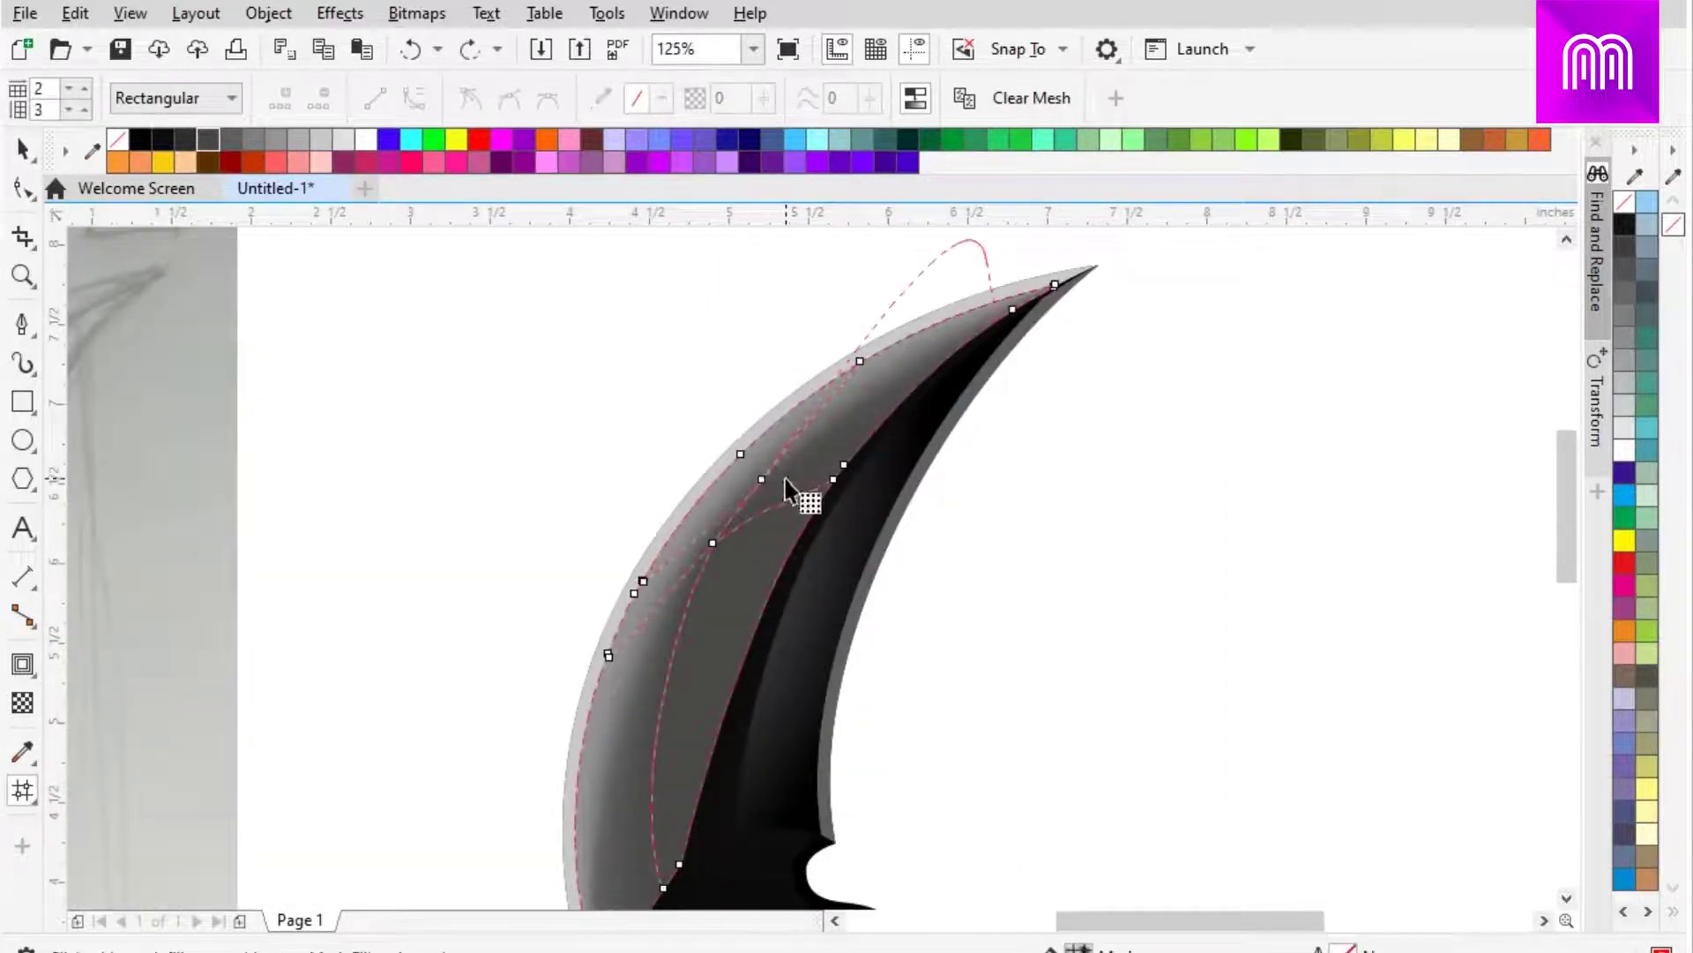
{"action": "scroll", "coordinate": [785, 479], "scroll_direction": "up", "scroll_amount": 3}
{"action": "key", "text": "space"}
Toggle the knife's selection on and off to review the shading
{"action": "scroll", "coordinate": [1005, 446], "scroll_direction": "down", "scroll_amount": 4}
{"action": "scroll", "coordinate": [726, 529], "scroll_direction": "up", "scroll_amount": 5}
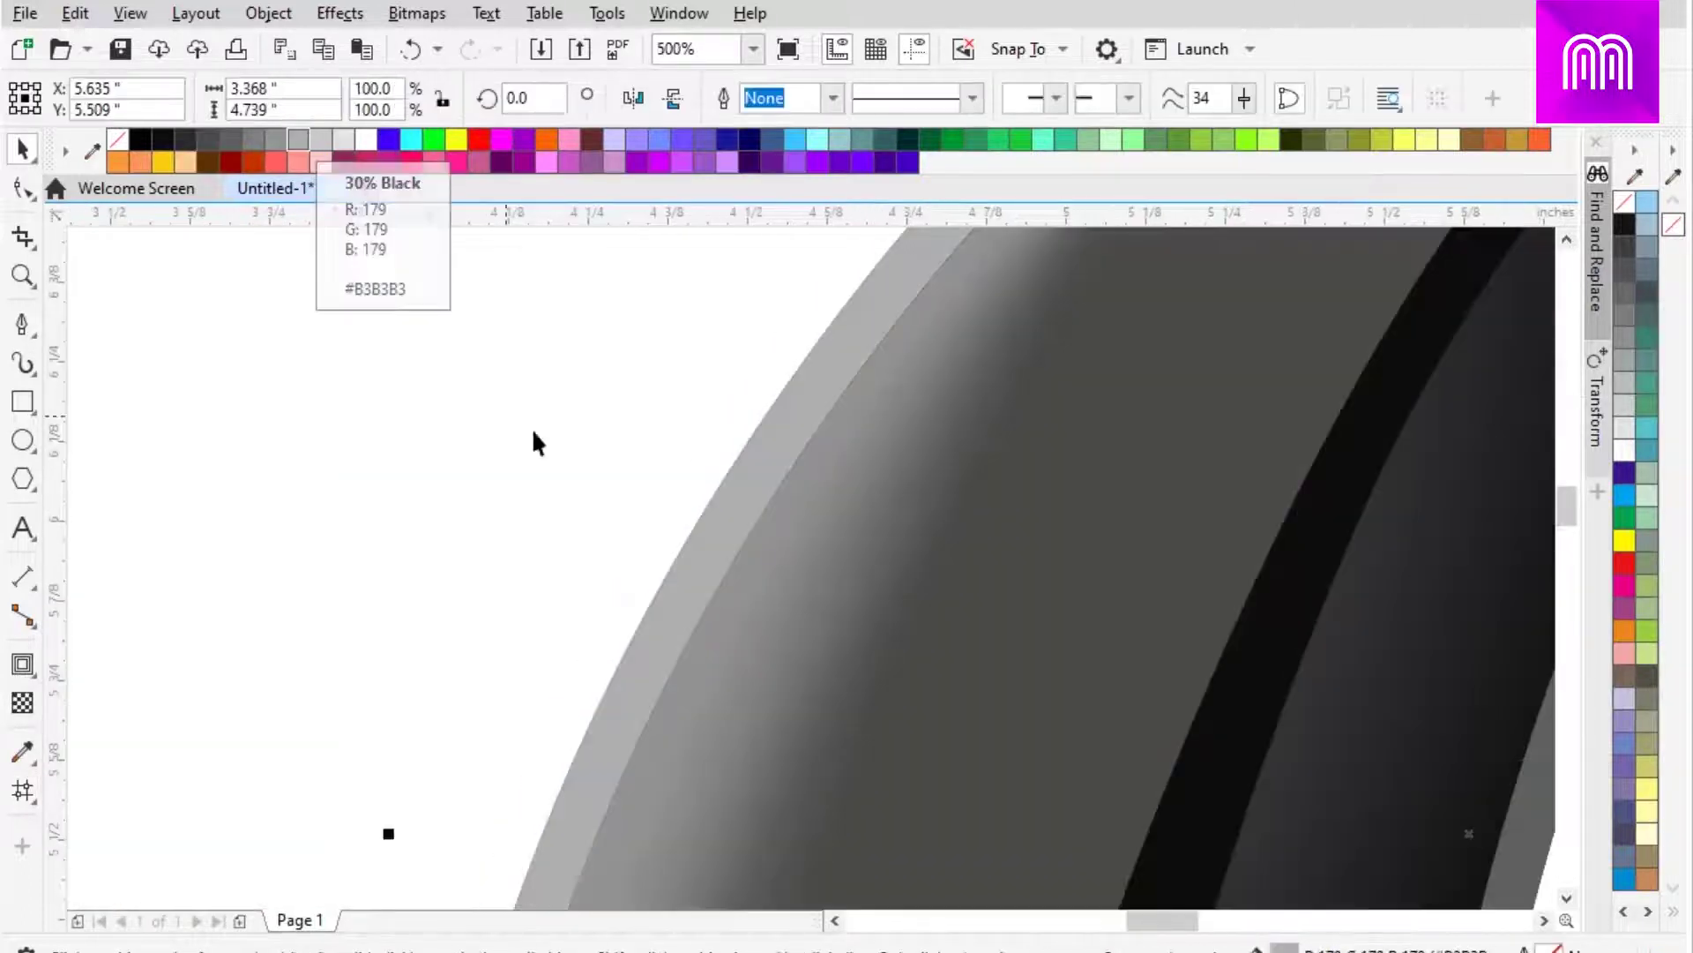
{"action": "scroll", "coordinate": [536, 441], "scroll_direction": "down", "scroll_amount": 6}
{"action": "scroll", "coordinate": [688, 707], "scroll_direction": "up", "scroll_amount": 4}
{"action": "left_click", "coordinate": [807, 474]}
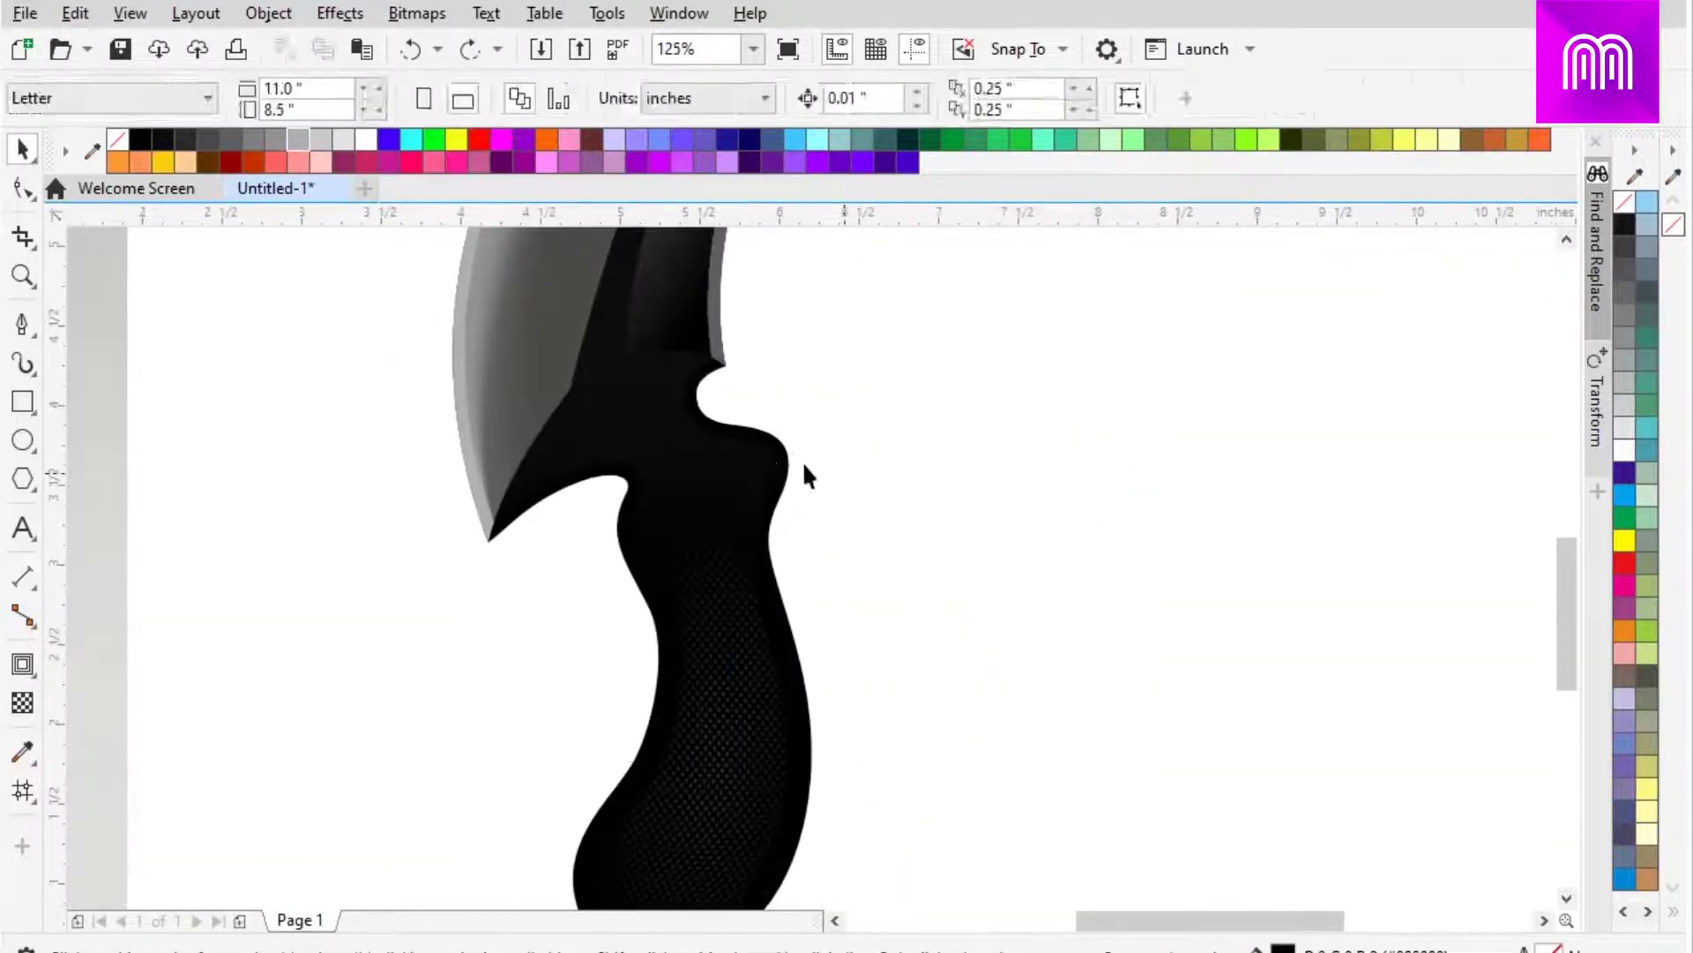
{"action": "scroll", "coordinate": [807, 476], "scroll_direction": "down", "scroll_amount": 3}
{"action": "left_click", "coordinate": [869, 635]}
{"action": "scroll", "coordinate": [786, 688], "scroll_direction": "up", "scroll_amount": 3}
{"action": "key", "text": "Escape"}
{"action": "scroll", "coordinate": [895, 525], "scroll_direction": "down", "scroll_amount": 3}
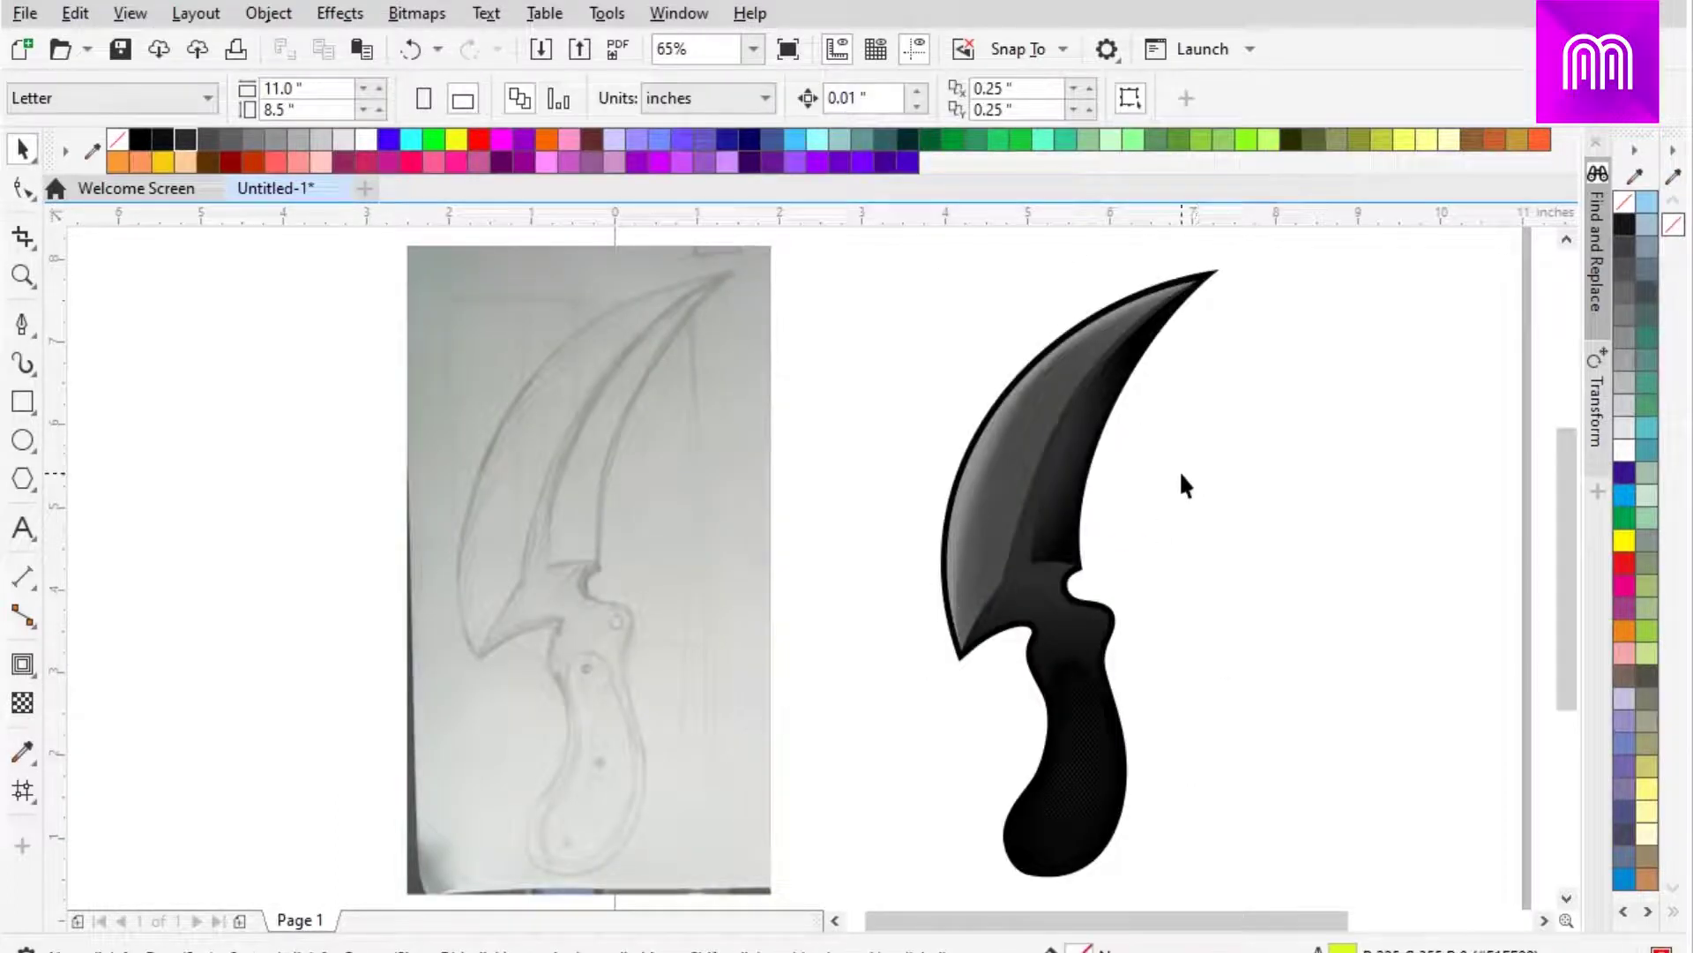
Reopen the knife's mesh nodes and undo the last mesh colour change
{"action": "left_click", "coordinate": [1113, 618]}
{"action": "key", "text": "m"}
{"action": "scroll", "coordinate": [514, 296], "scroll_direction": "up", "scroll_amount": 3}
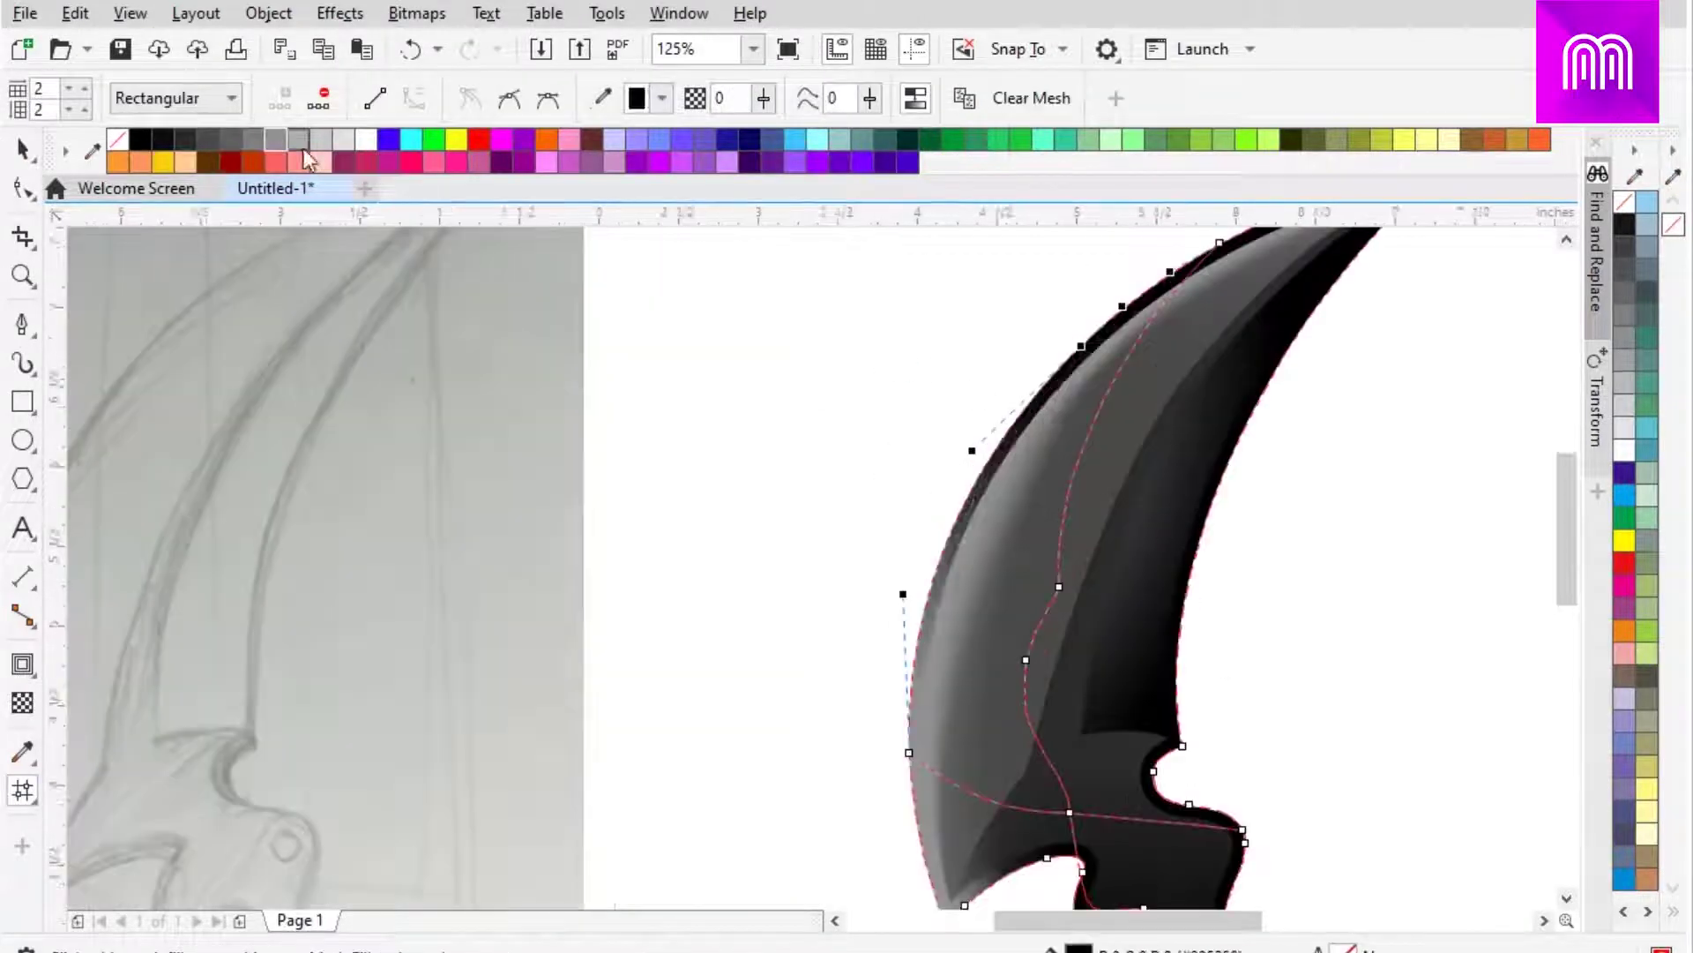
{"action": "key", "text": "ctrl+z"}
{"action": "scroll", "coordinate": [891, 608], "scroll_direction": "down", "scroll_amount": 3}
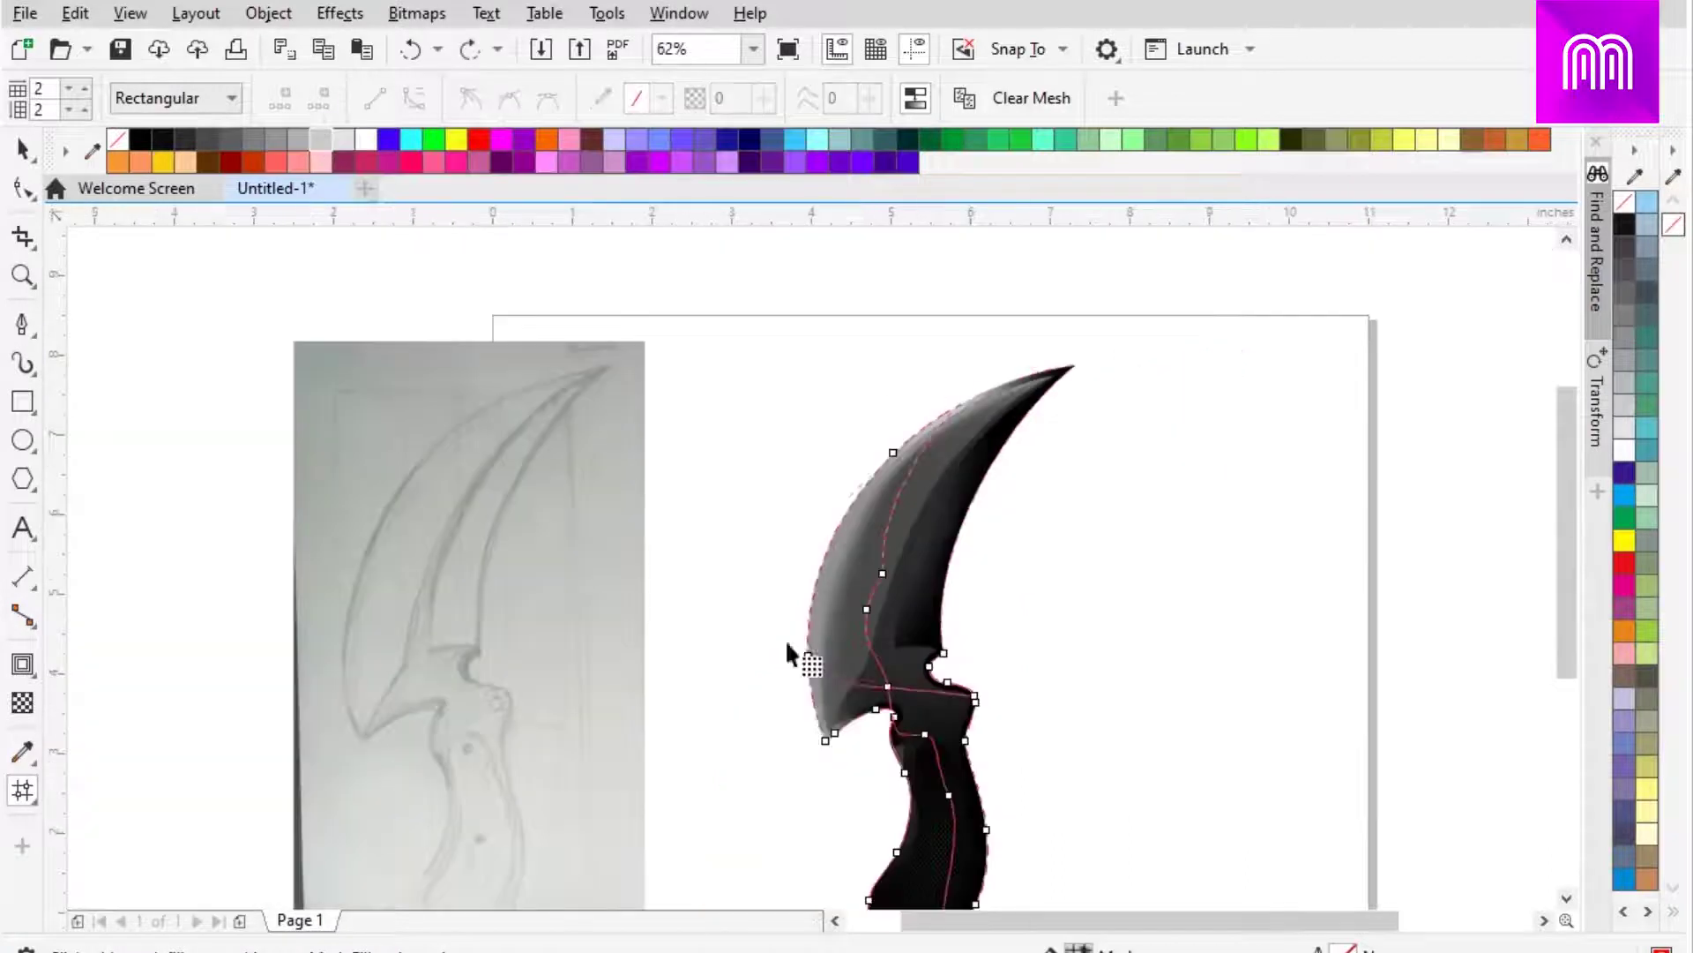
{"action": "scroll", "coordinate": [631, 567], "scroll_direction": "up", "scroll_amount": 3}
{"action": "key", "text": "space"}
{"action": "scroll", "coordinate": [732, 626], "scroll_direction": "down", "scroll_amount": 3}
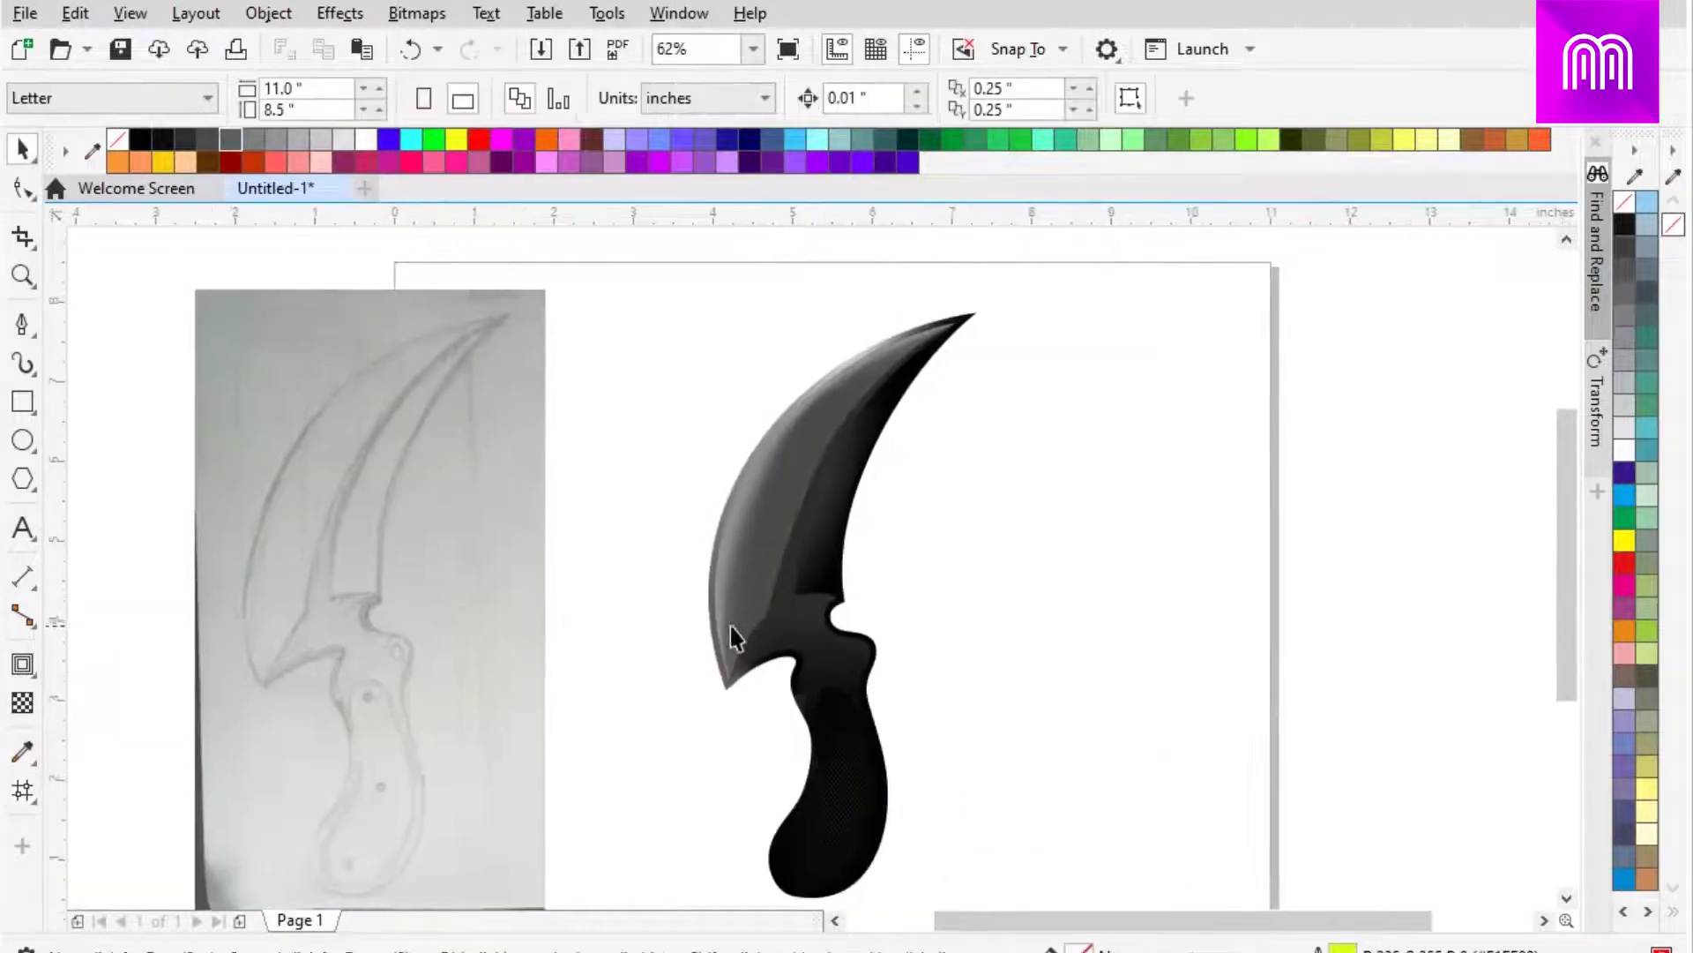
{"action": "scroll", "coordinate": [688, 650], "scroll_direction": "up", "scroll_amount": 5}
{"action": "scroll", "coordinate": [688, 650], "scroll_direction": "down", "scroll_amount": 5}
Add a page-sized rectangle and fill it yellow as the background
{"action": "left_click", "coordinate": [22, 401]}
{"action": "double_click", "coordinate": [22, 401]}
{"action": "left_click", "coordinate": [456, 139]}
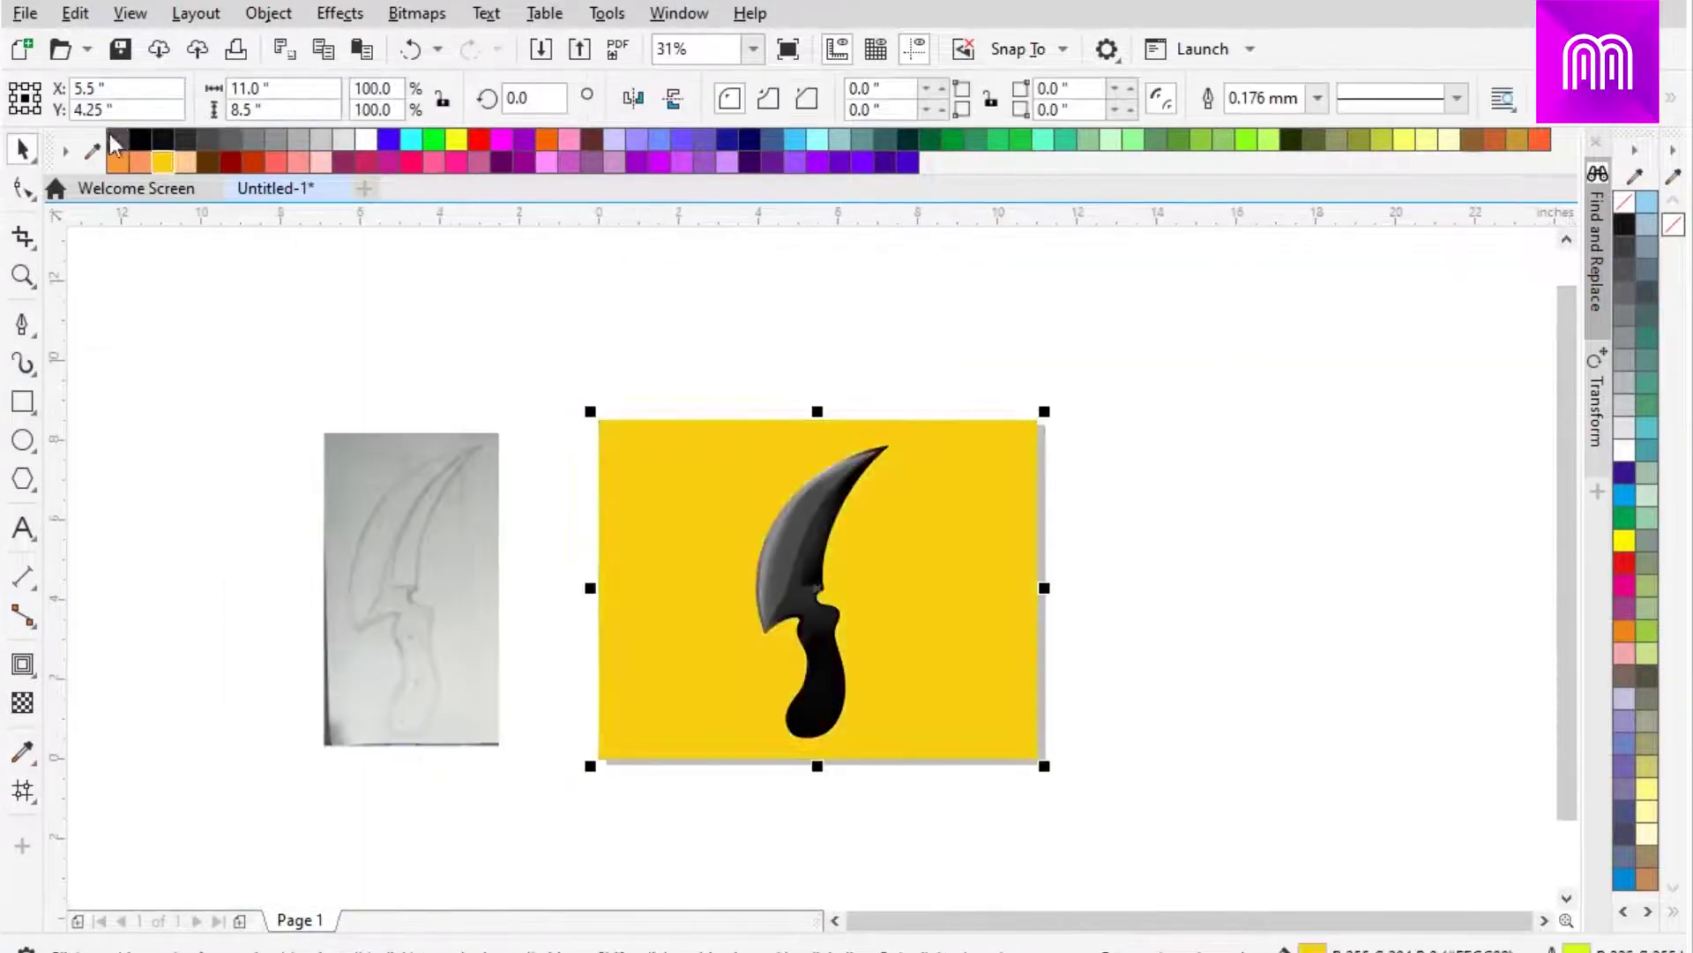
Show the handle's mesh nodes for editing and select one node
{"action": "scroll", "coordinate": [819, 659], "scroll_direction": "up", "scroll_amount": 2}
{"action": "scroll", "coordinate": [819, 660], "scroll_direction": "up", "scroll_amount": 3}
{"action": "left_click", "coordinate": [673, 623]}
{"action": "key", "text": "m"}
{"action": "scroll", "coordinate": [446, 691], "scroll_direction": "down", "scroll_amount": 3}
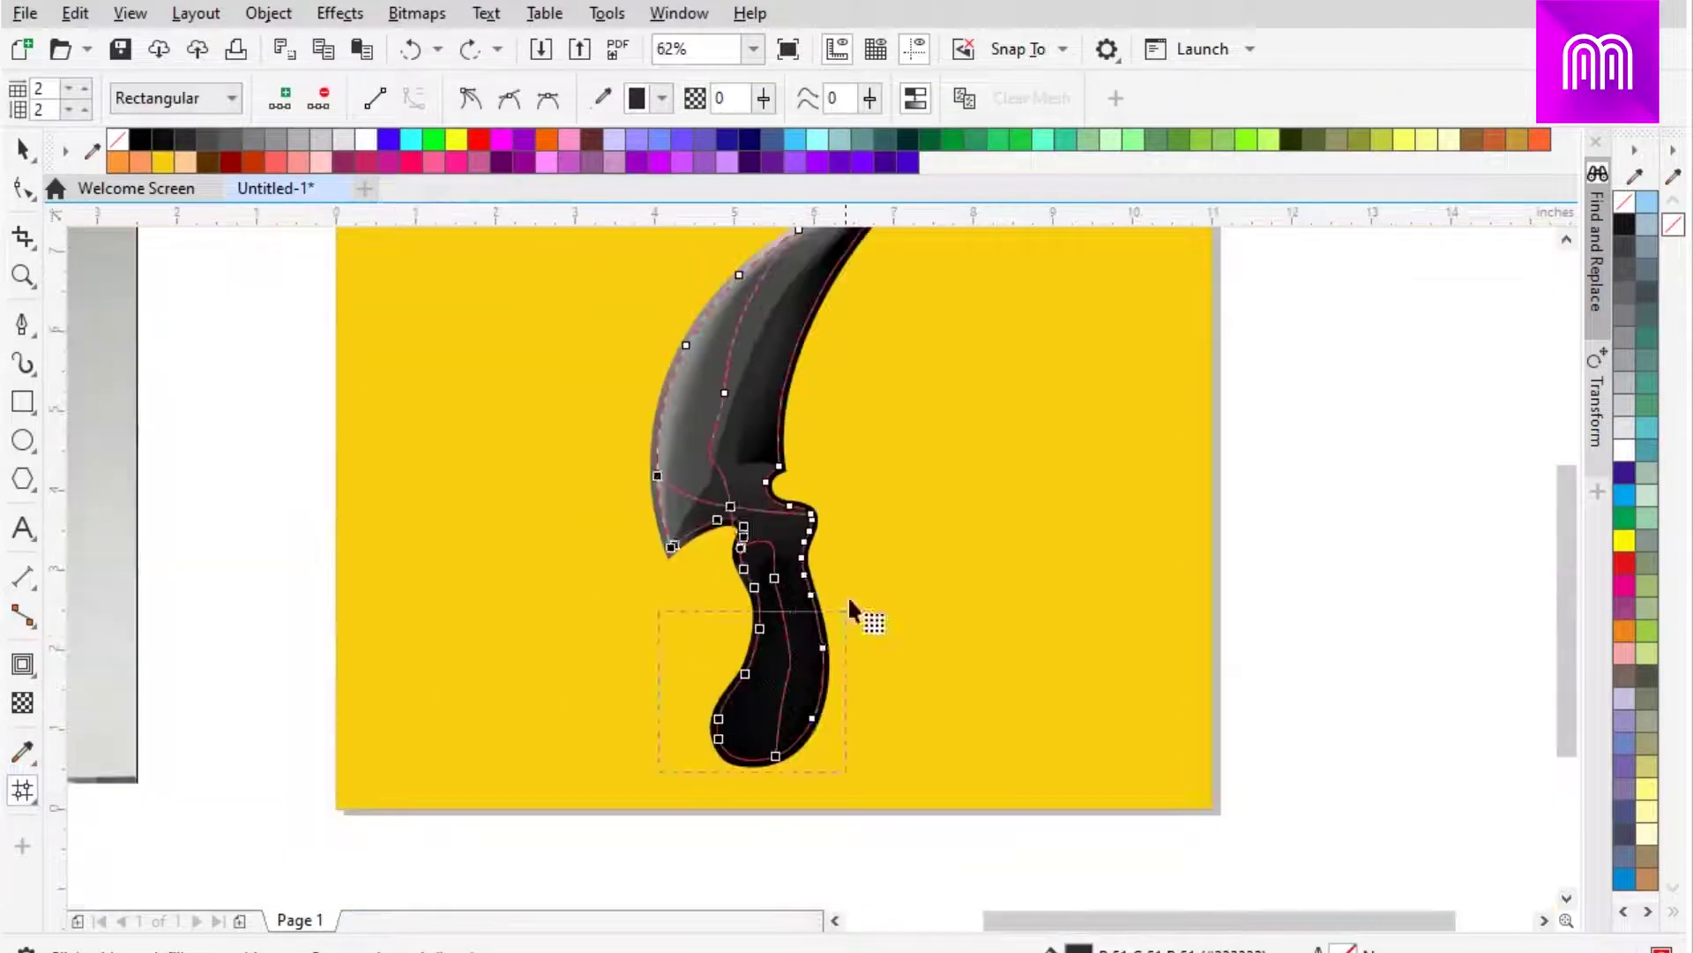
{"action": "scroll", "coordinate": [688, 782], "scroll_direction": "up", "scroll_amount": 2}
{"action": "scroll", "coordinate": [715, 521], "scroll_direction": "up", "scroll_amount": 2}
{"action": "left_click", "coordinate": [702, 516]}
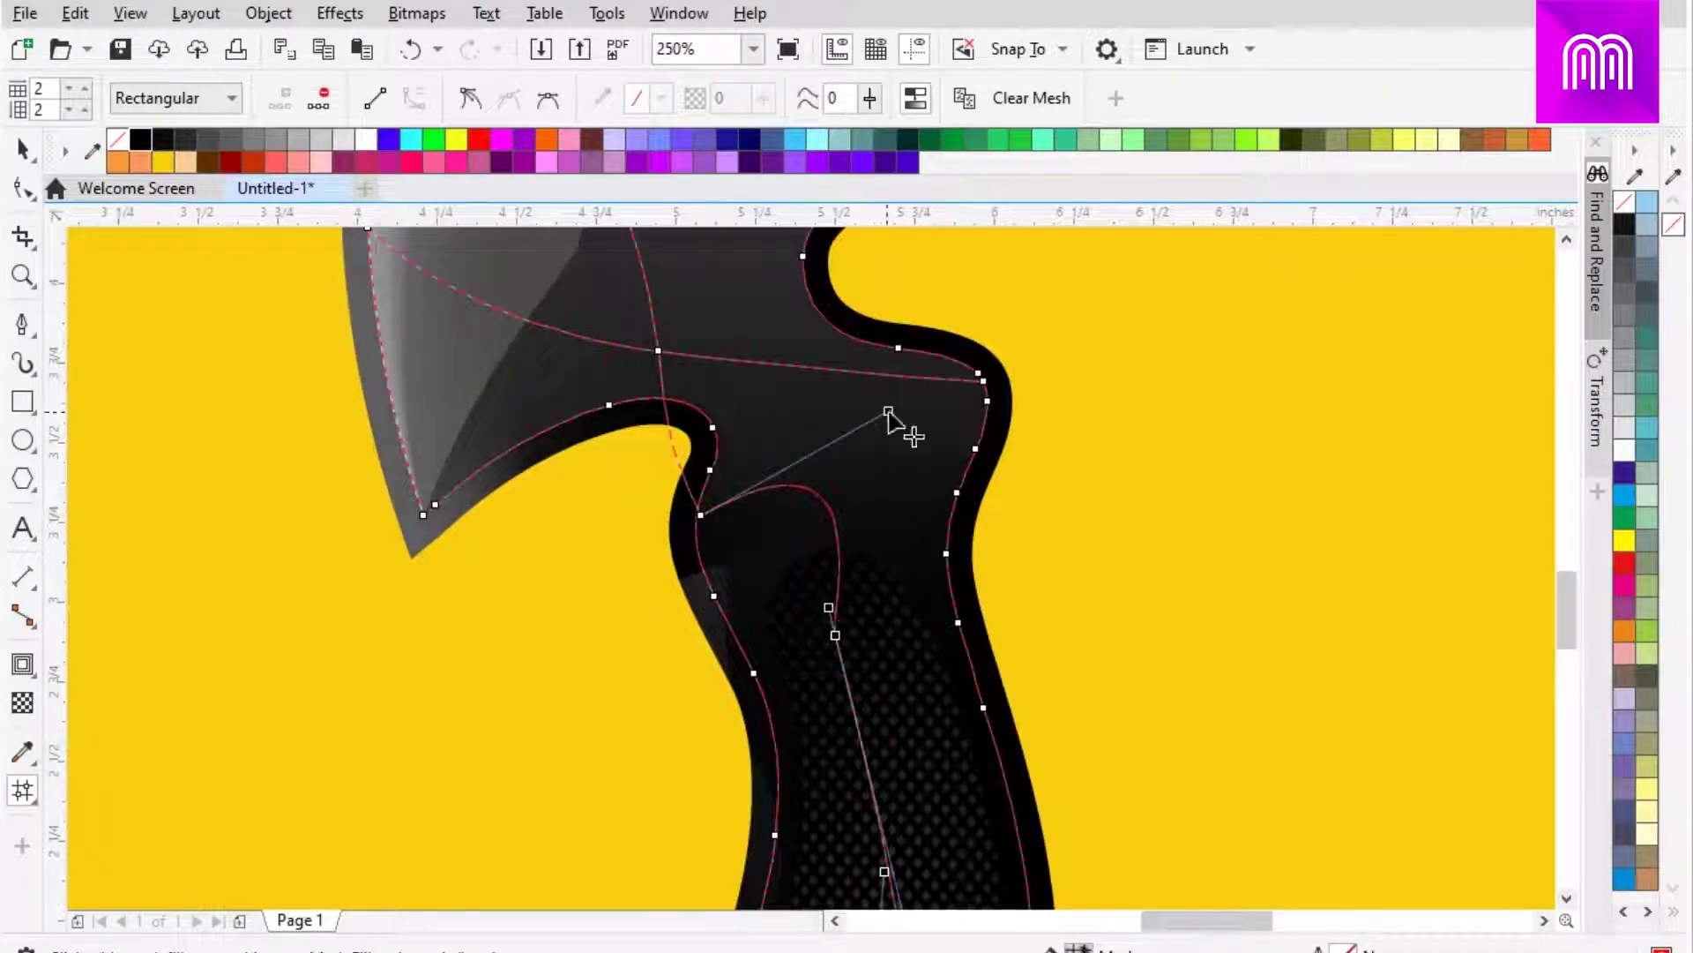
{"action": "scroll", "coordinate": [765, 622], "scroll_direction": "down", "scroll_amount": 2}
{"action": "scroll", "coordinate": [812, 673], "scroll_direction": "up", "scroll_amount": 2}
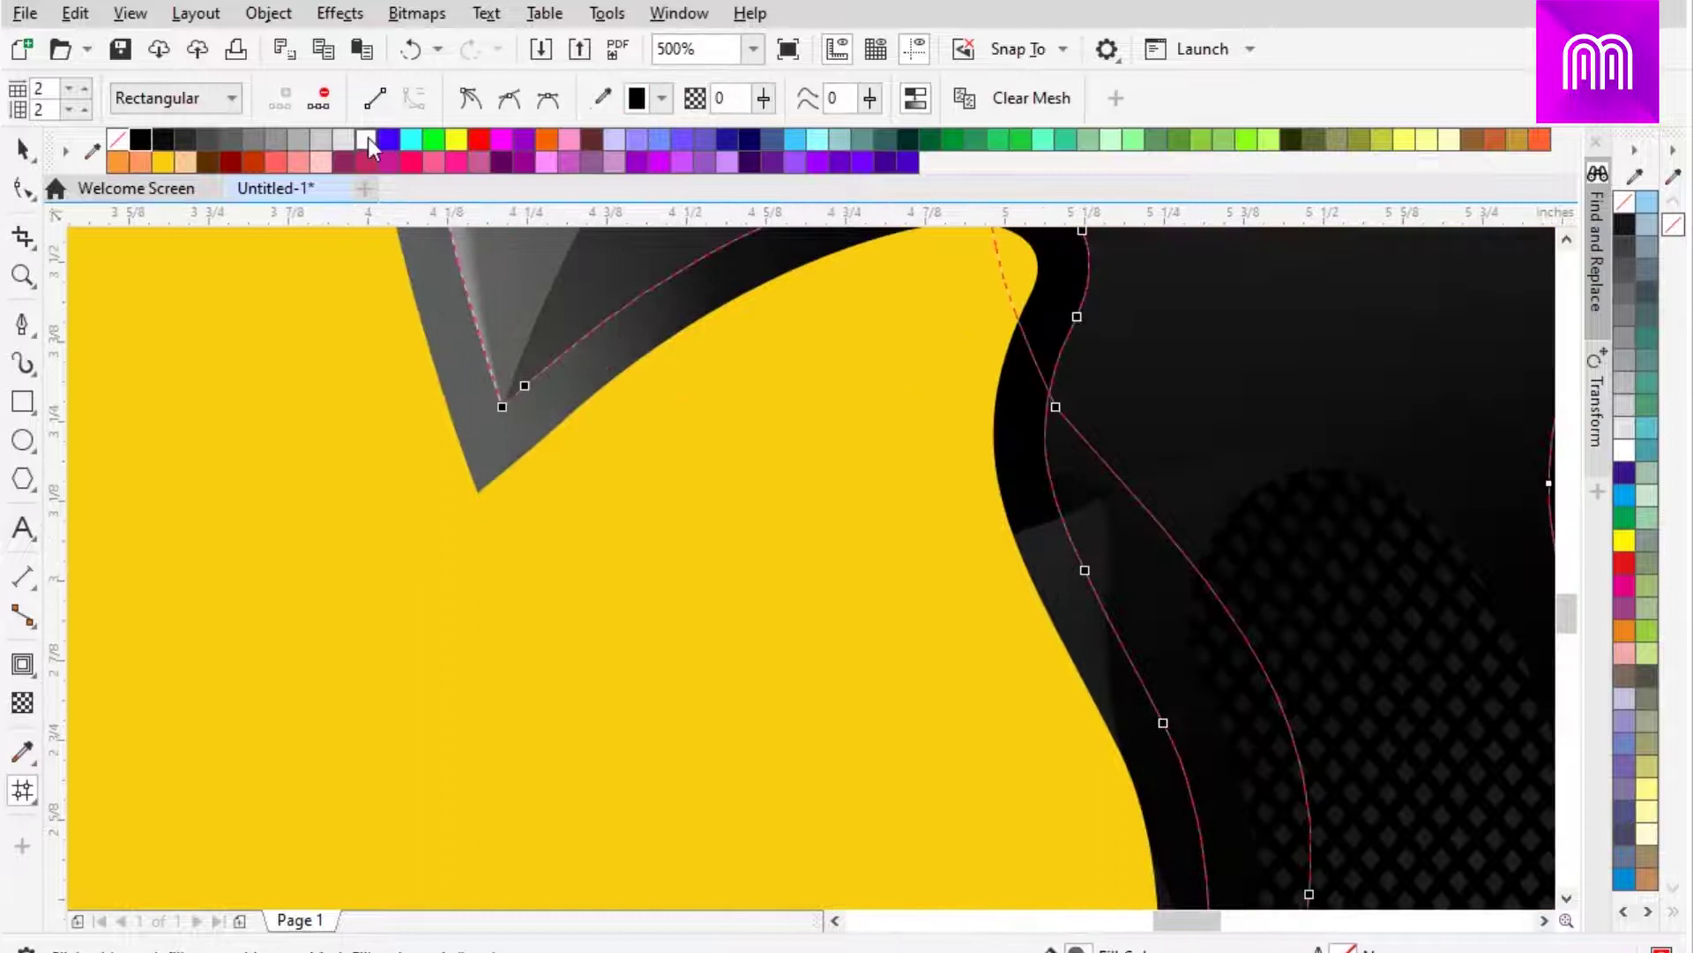
Undo the trial mesh change on the handle and leave mesh editing
{"action": "key", "text": "ctrl+z"}
{"action": "scroll", "coordinate": [648, 487], "scroll_direction": "down", "scroll_amount": 2}
{"action": "key", "text": "ctrl+shift+z"}
{"action": "key", "text": "ctrl+z"}
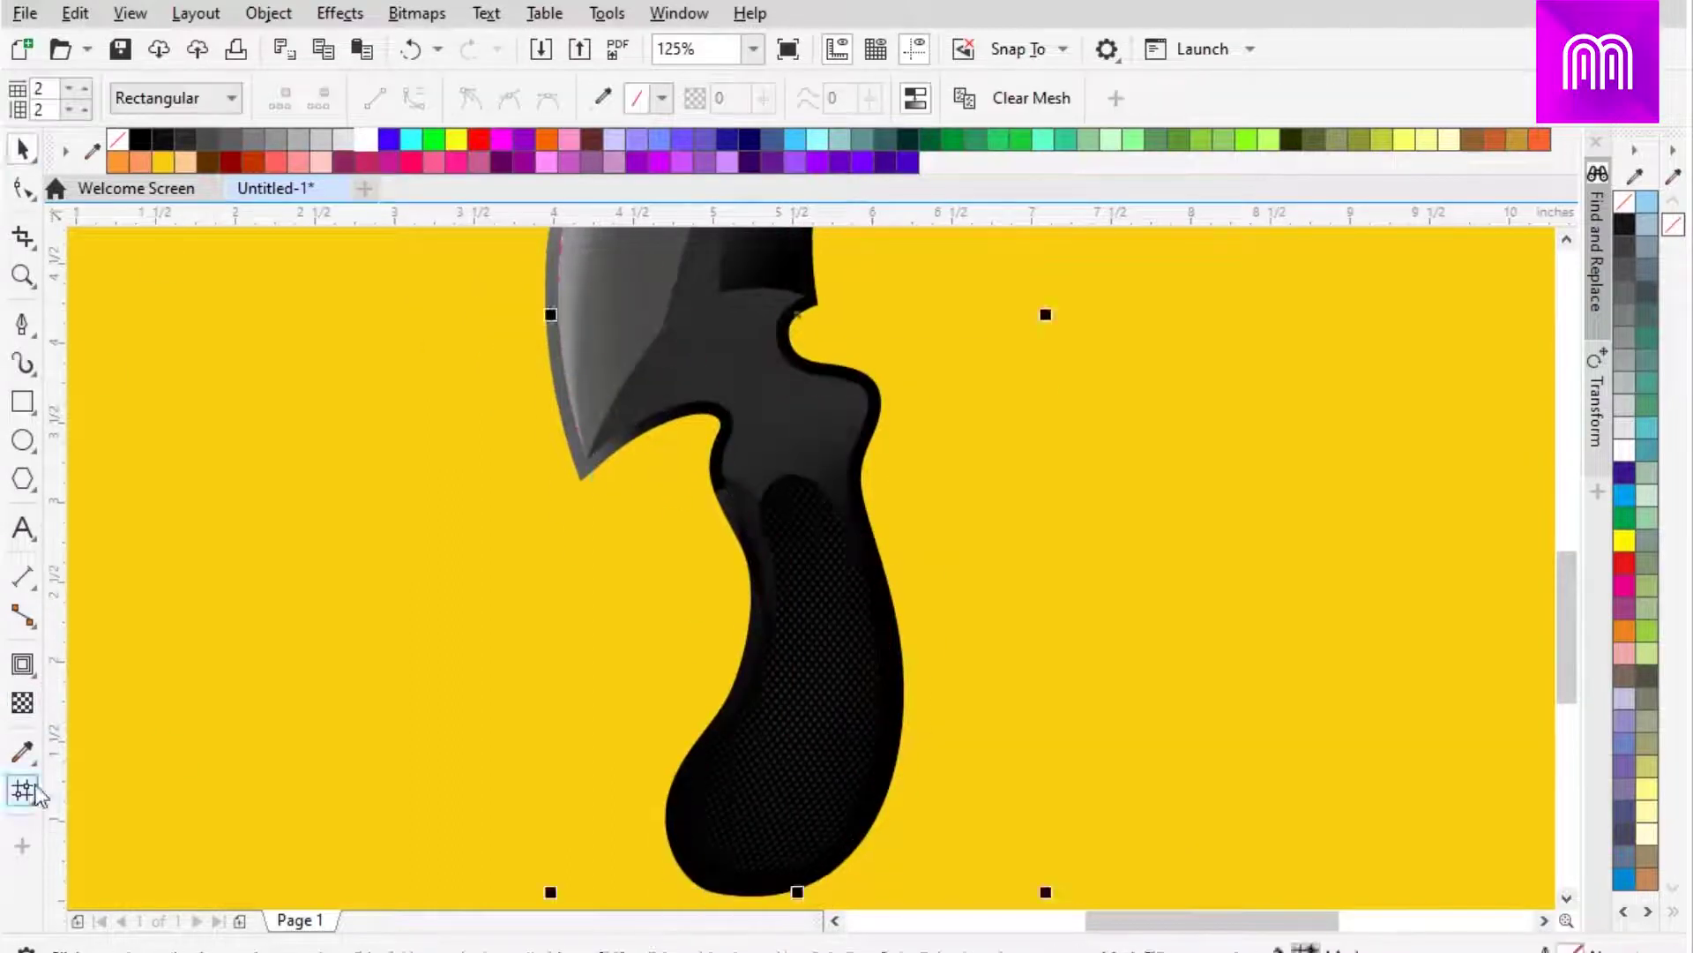
{"action": "key", "text": "space"}
{"action": "scroll", "coordinate": [884, 443], "scroll_direction": "down", "scroll_amount": 2}
{"action": "scroll", "coordinate": [787, 477], "scroll_direction": "up", "scroll_amount": 2}
Add a 2x2 mesh grid to the knife handle and colour it black
{"action": "left_click", "coordinate": [838, 595]}
{"action": "left_click", "coordinate": [22, 790]}
{"action": "left_click", "coordinate": [140, 139]}
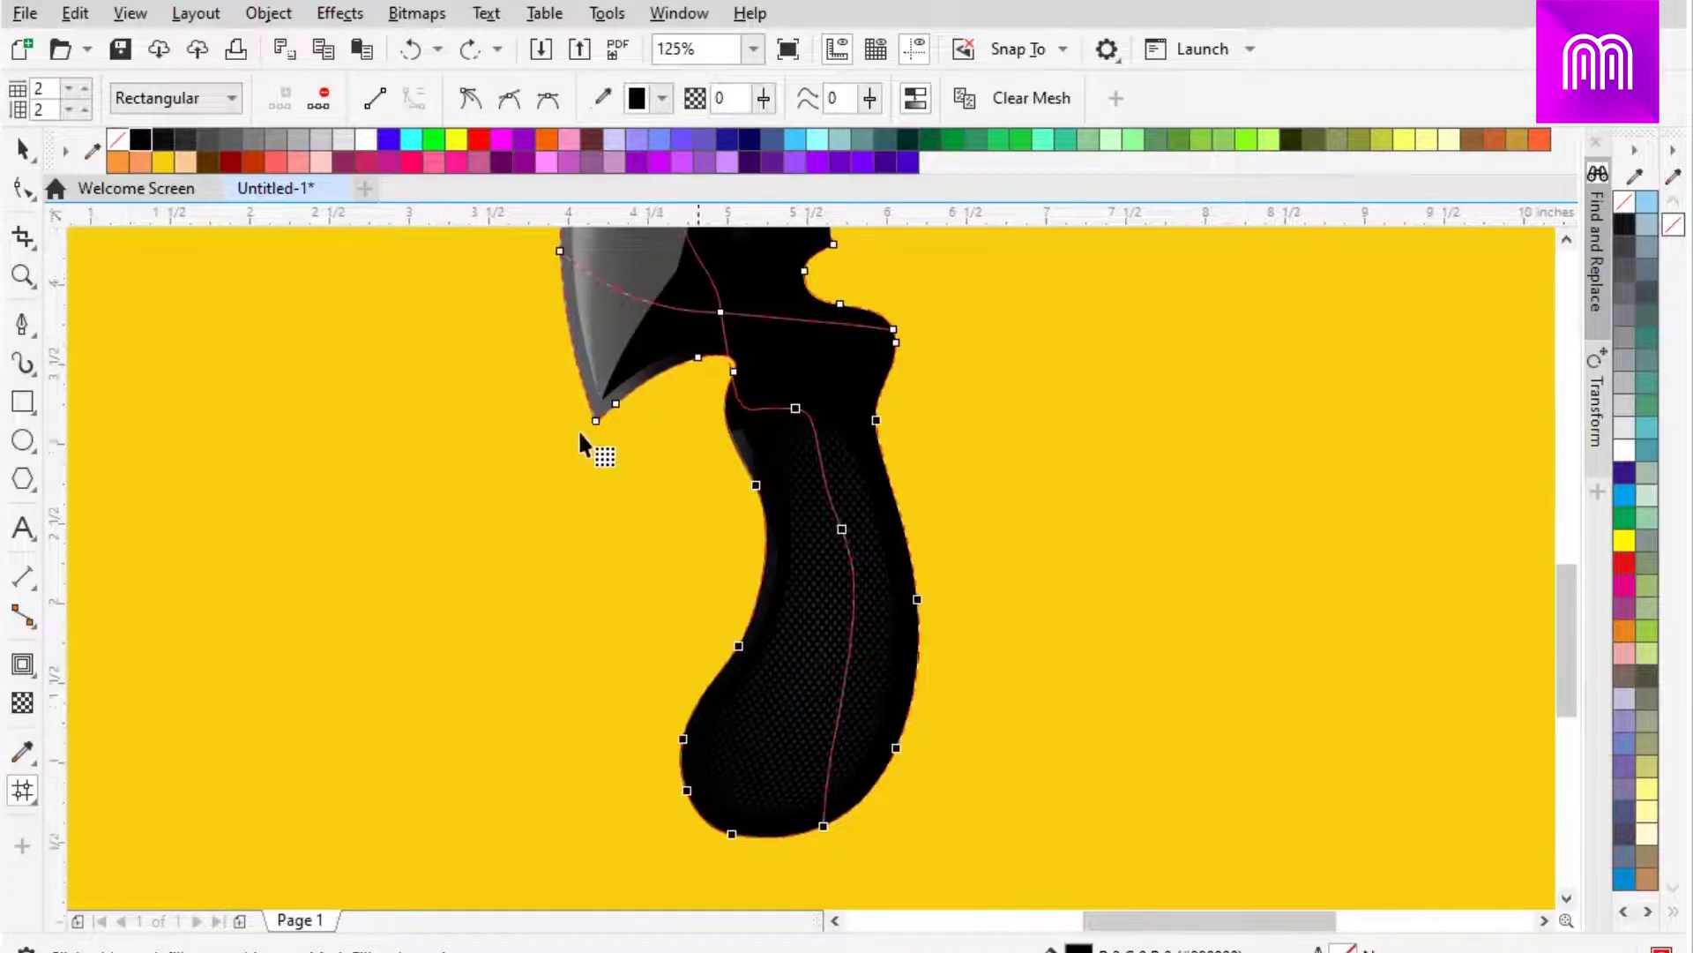
{"action": "scroll", "coordinate": [727, 521], "scroll_direction": "up", "scroll_amount": 4}
{"action": "scroll", "coordinate": [361, 733], "scroll_direction": "down", "scroll_amount": 3}
{"action": "right_click", "coordinate": [362, 732]}
{"action": "key", "text": "Escape"}
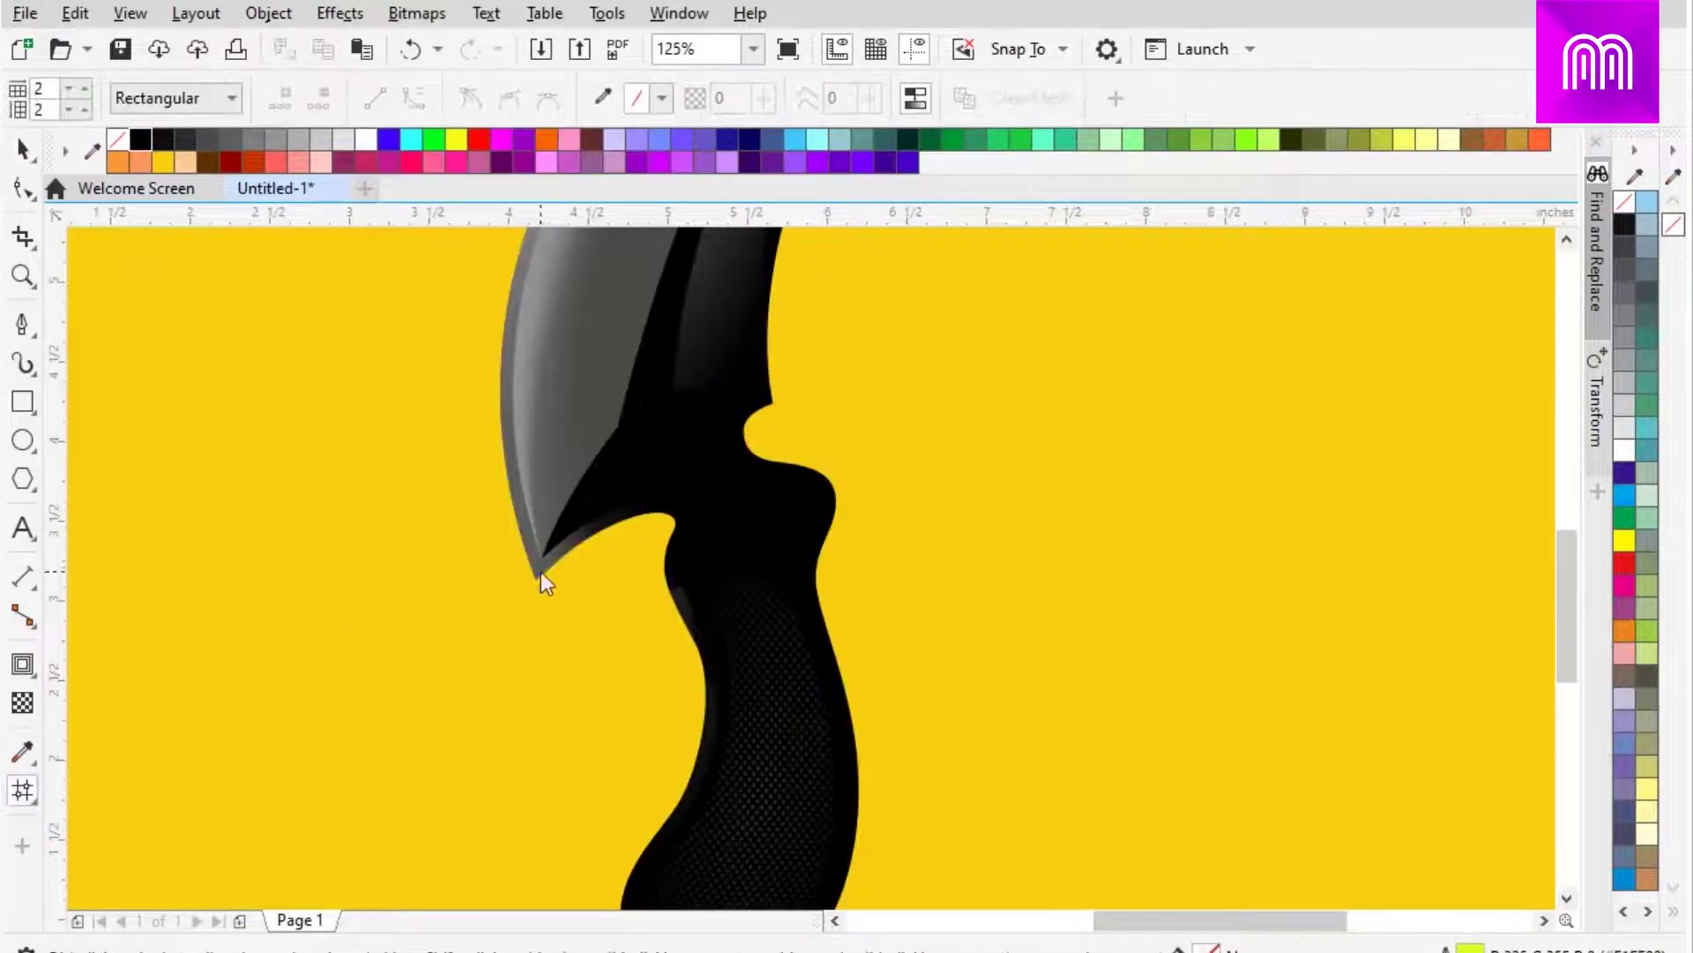
{"action": "scroll", "coordinate": [542, 572], "scroll_direction": "up", "scroll_amount": 2}
{"action": "scroll", "coordinate": [651, 478], "scroll_direction": "up", "scroll_amount": 2}
Drag the handle's mesh nodes to reshape the black shading curves
{"action": "left_click_drag", "start_coordinate": [650, 470], "coordinate": [981, 513]}
{"action": "scroll", "coordinate": [877, 487], "scroll_direction": "down", "scroll_amount": 2}
{"action": "scroll", "coordinate": [1005, 565], "scroll_direction": "down", "scroll_amount": 3}
{"action": "scroll", "coordinate": [1007, 441], "scroll_direction": "down", "scroll_amount": 2}
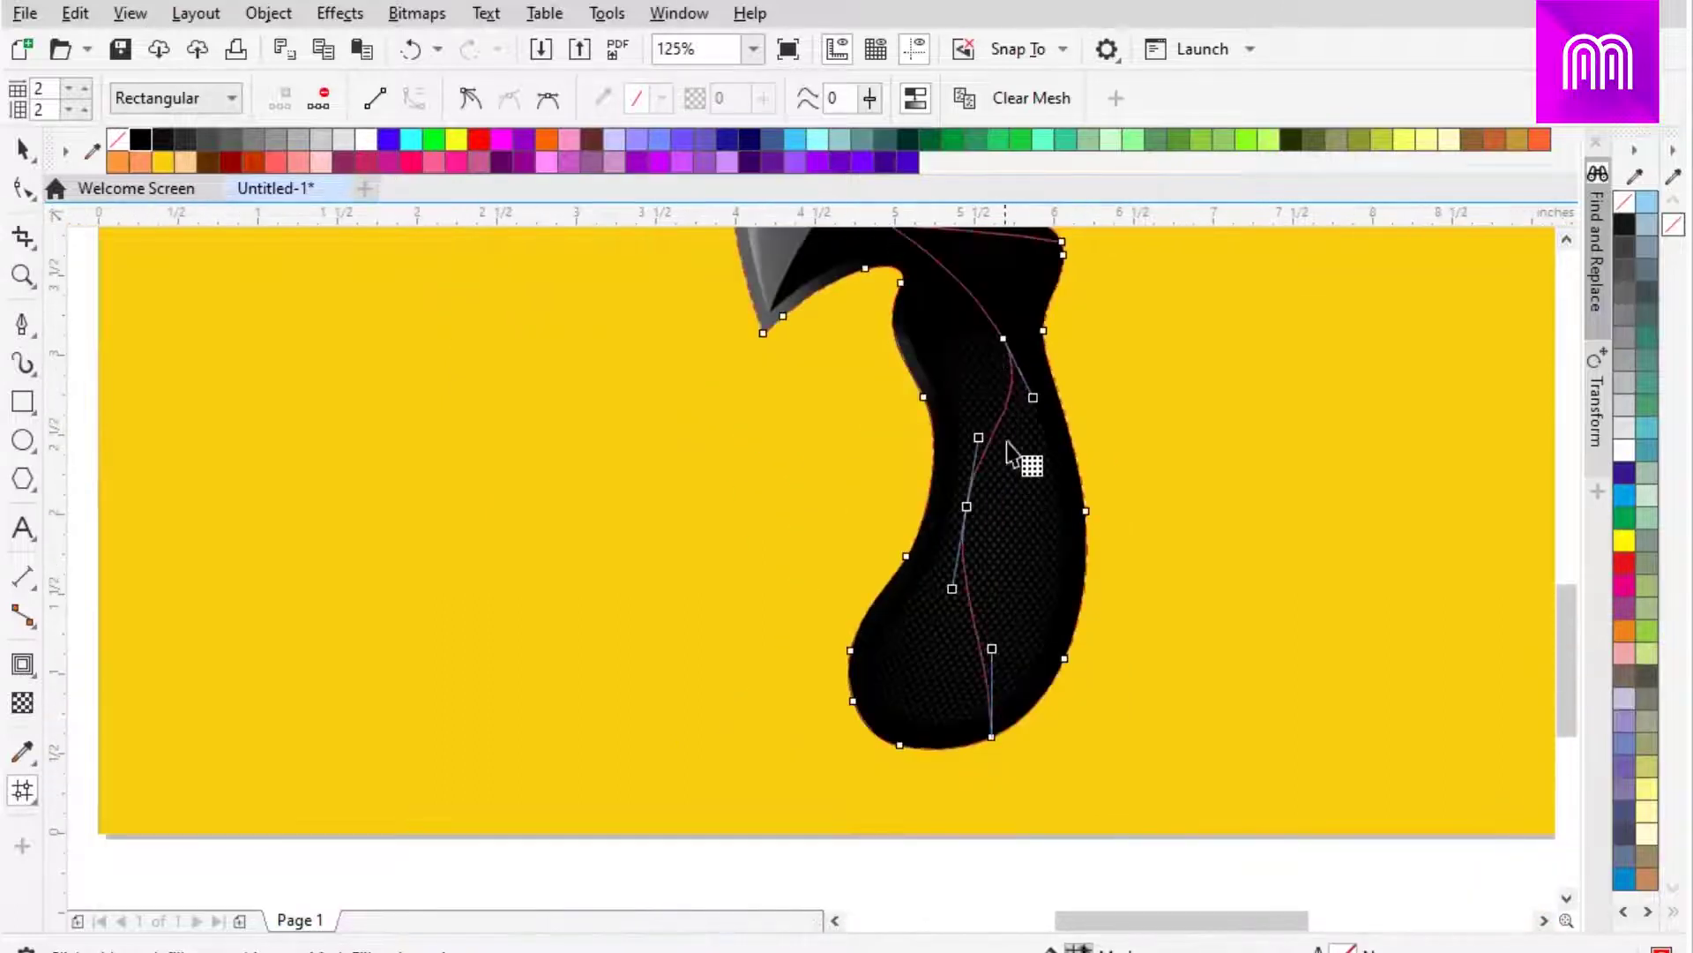
{"action": "scroll", "coordinate": [889, 348], "scroll_direction": "down", "scroll_amount": 2}
Give the textured grip insert an elliptical fountain fill
{"action": "left_click", "coordinate": [914, 590]}
{"action": "scroll", "coordinate": [914, 590], "scroll_direction": "up", "scroll_amount": 2}
{"action": "key", "text": "g"}
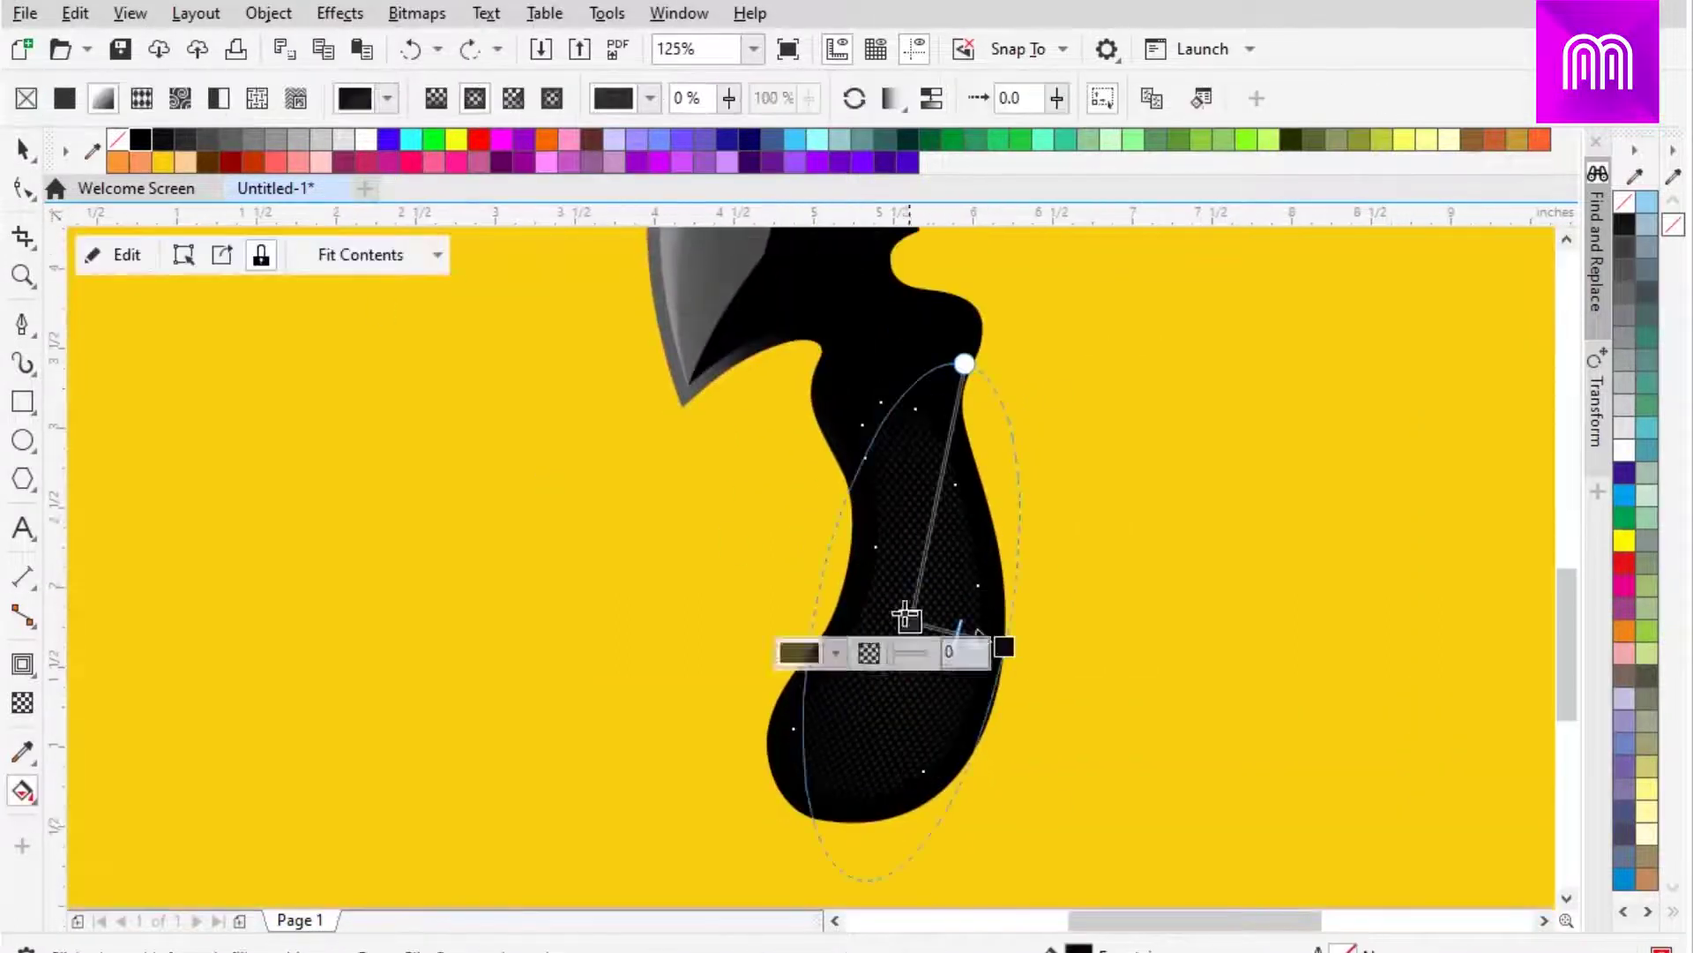
{"action": "scroll", "coordinate": [1003, 647], "scroll_direction": "up", "scroll_amount": 2}
{"action": "key", "text": "space"}
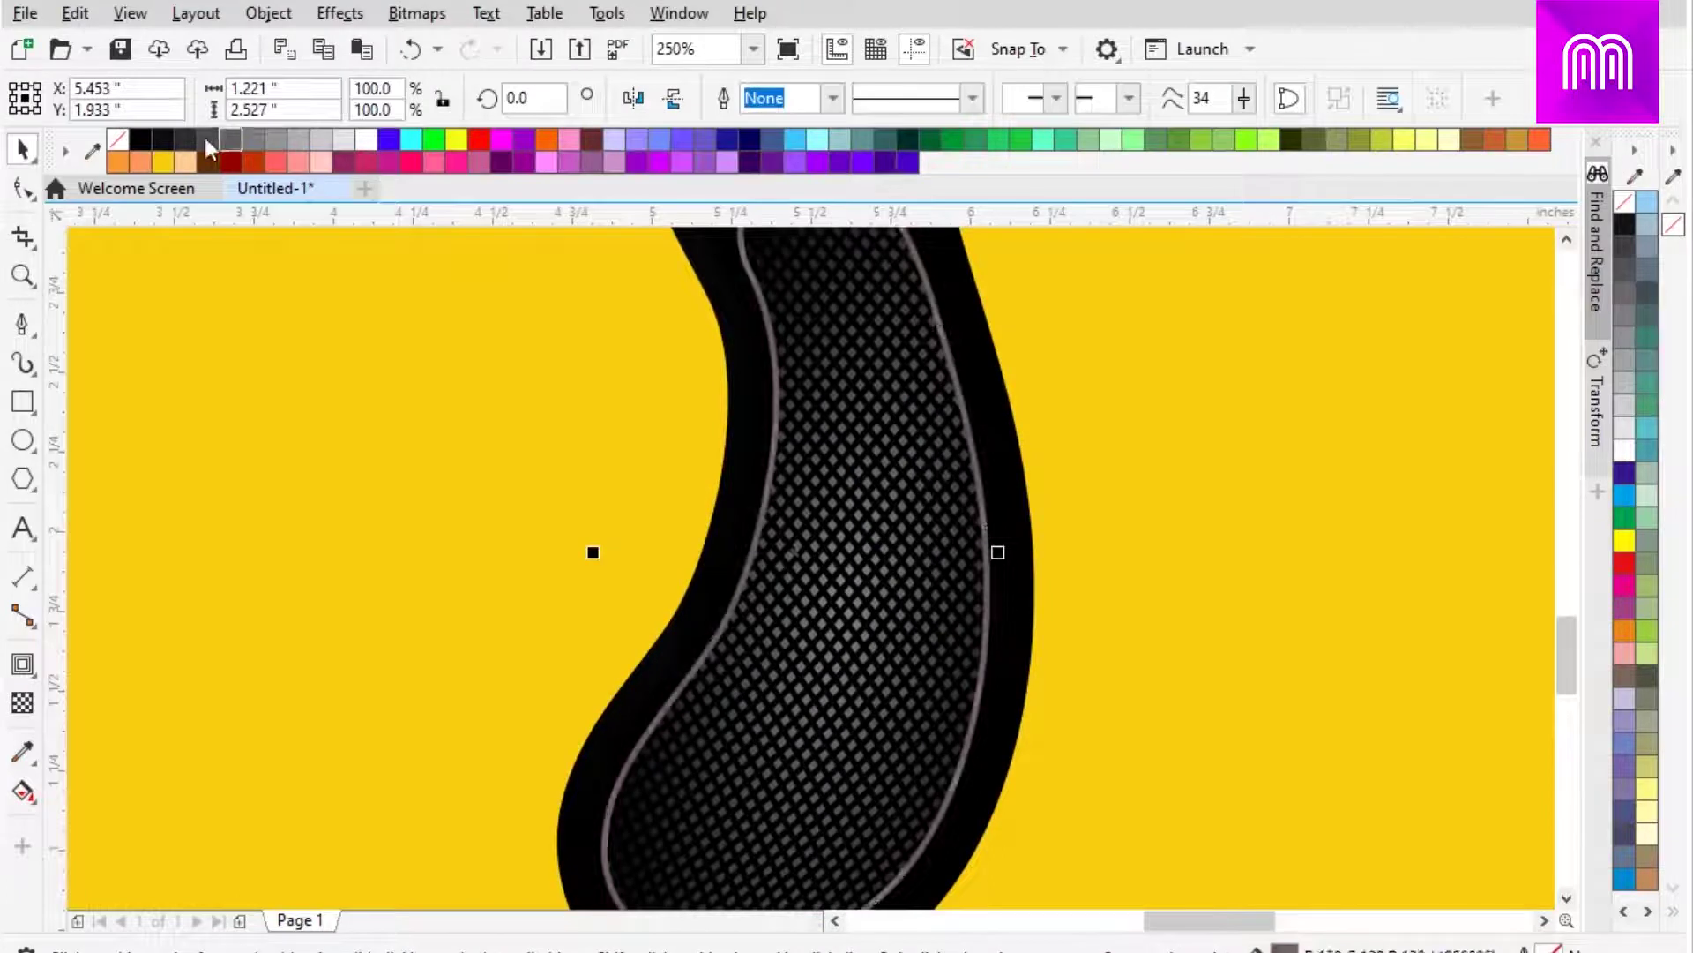
Switch to Mesh Fill to rework the blade's black and light-grey shading
{"action": "scroll", "coordinate": [808, 587], "scroll_direction": "down", "scroll_amount": 2}
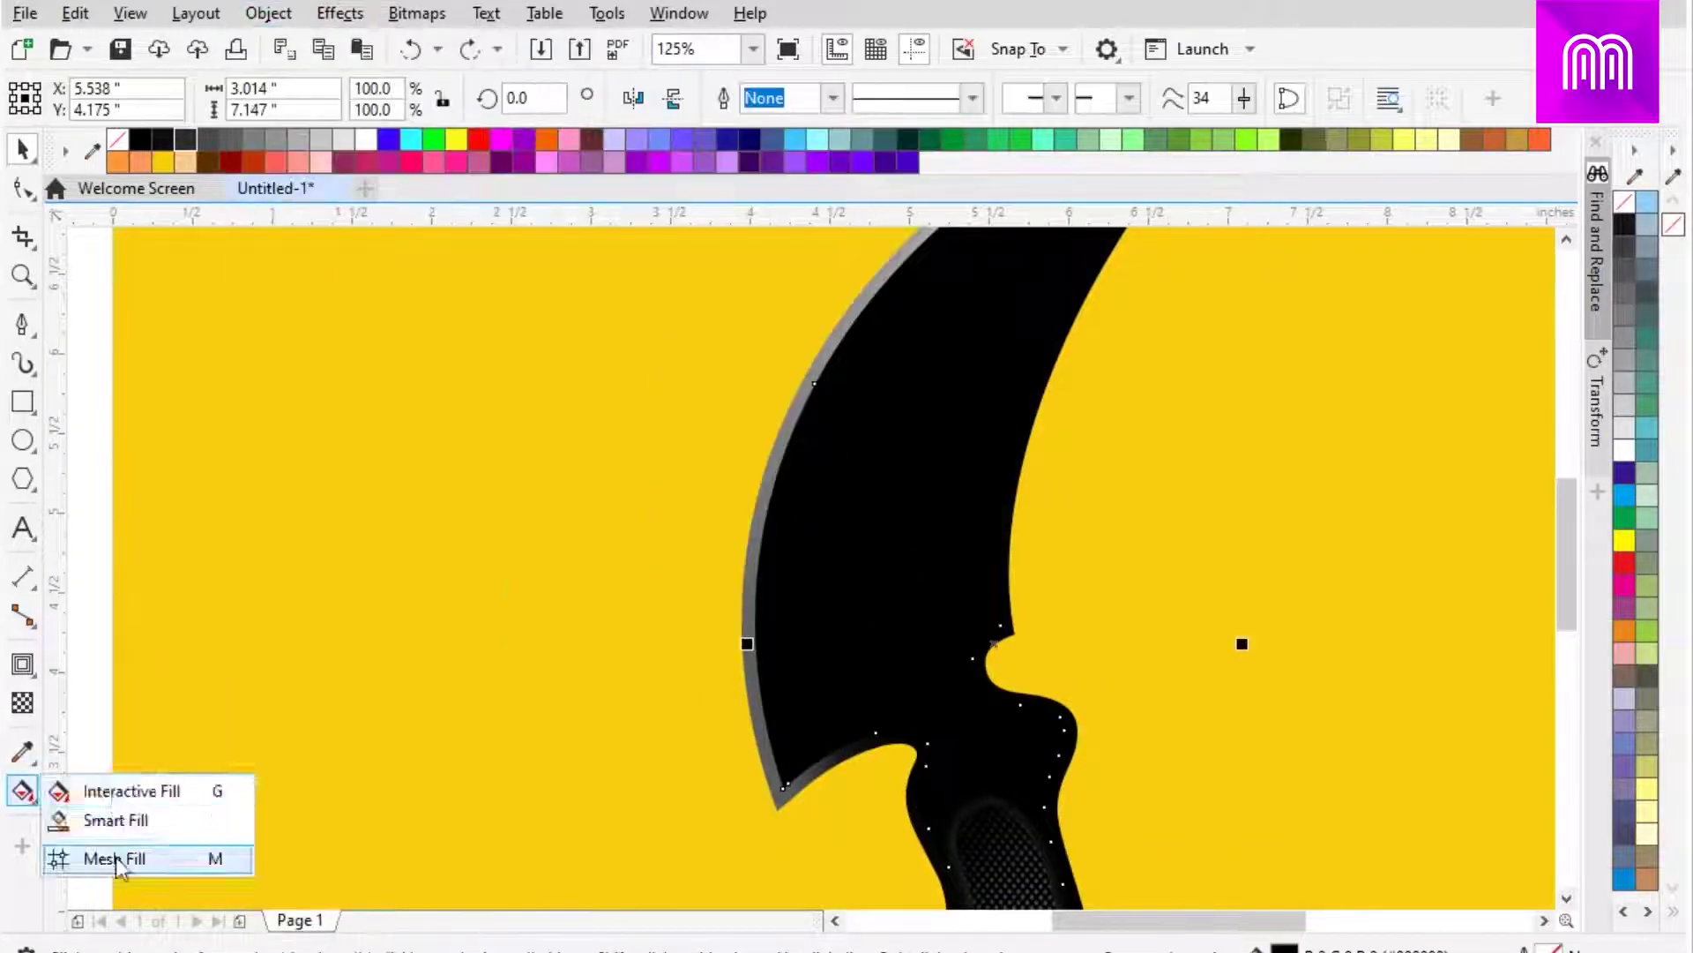
{"action": "left_click", "coordinate": [115, 858]}
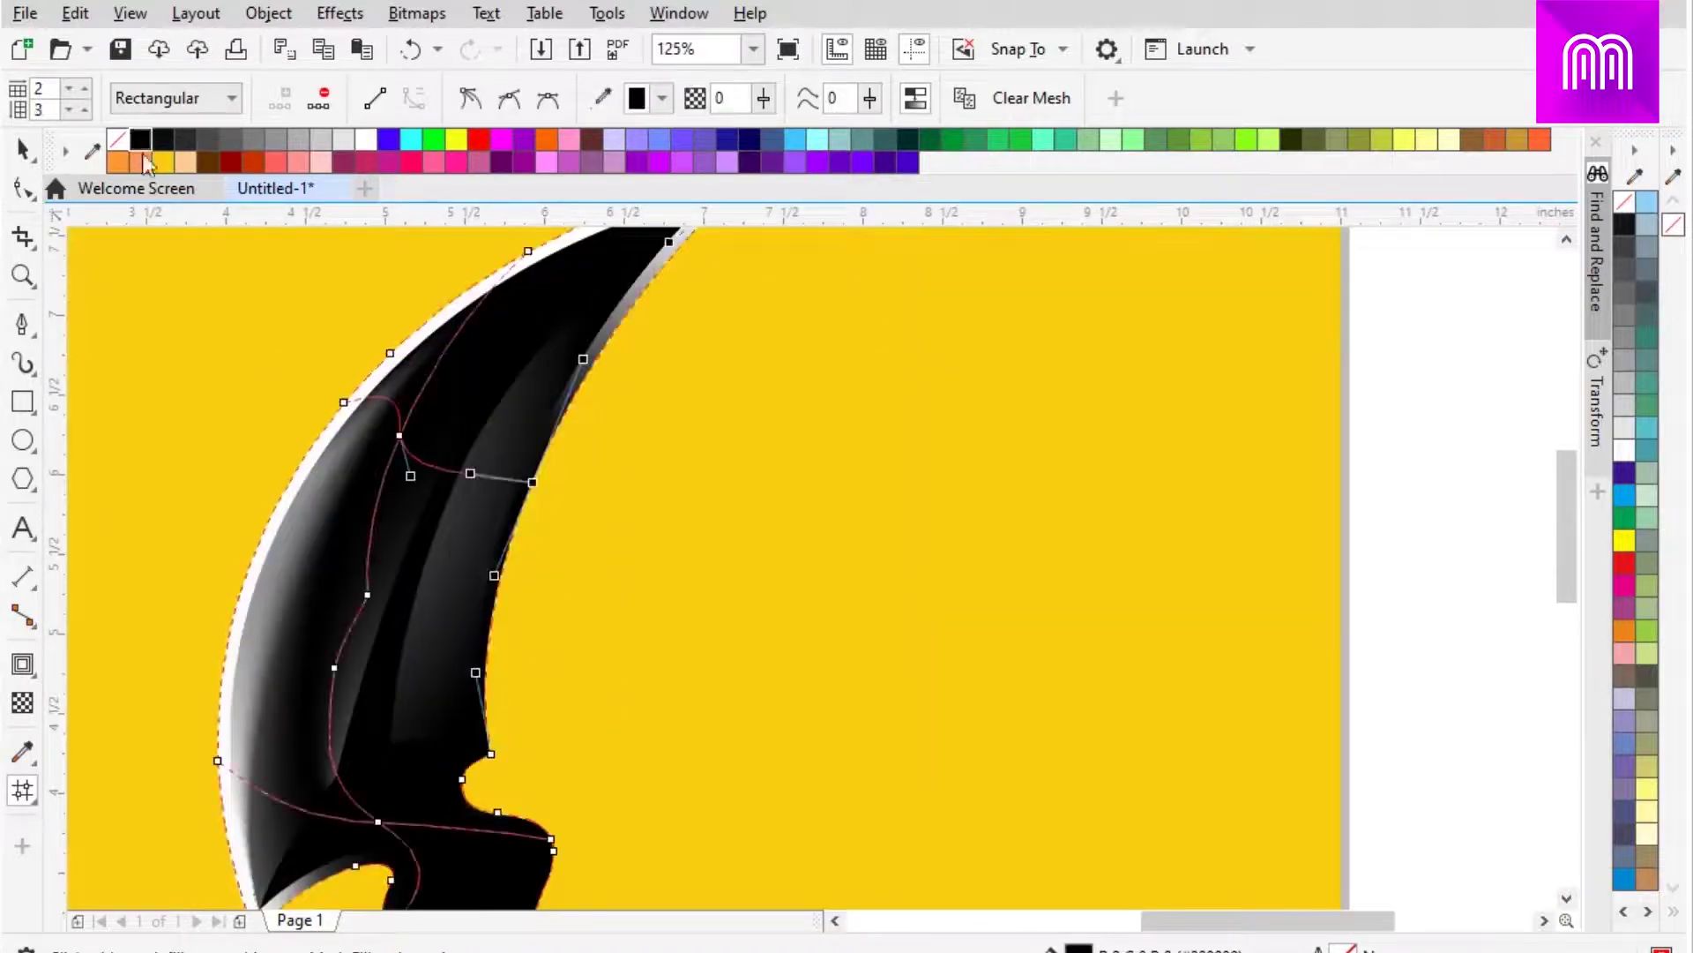
{"action": "scroll", "coordinate": [494, 414], "scroll_direction": "up", "scroll_amount": 3}
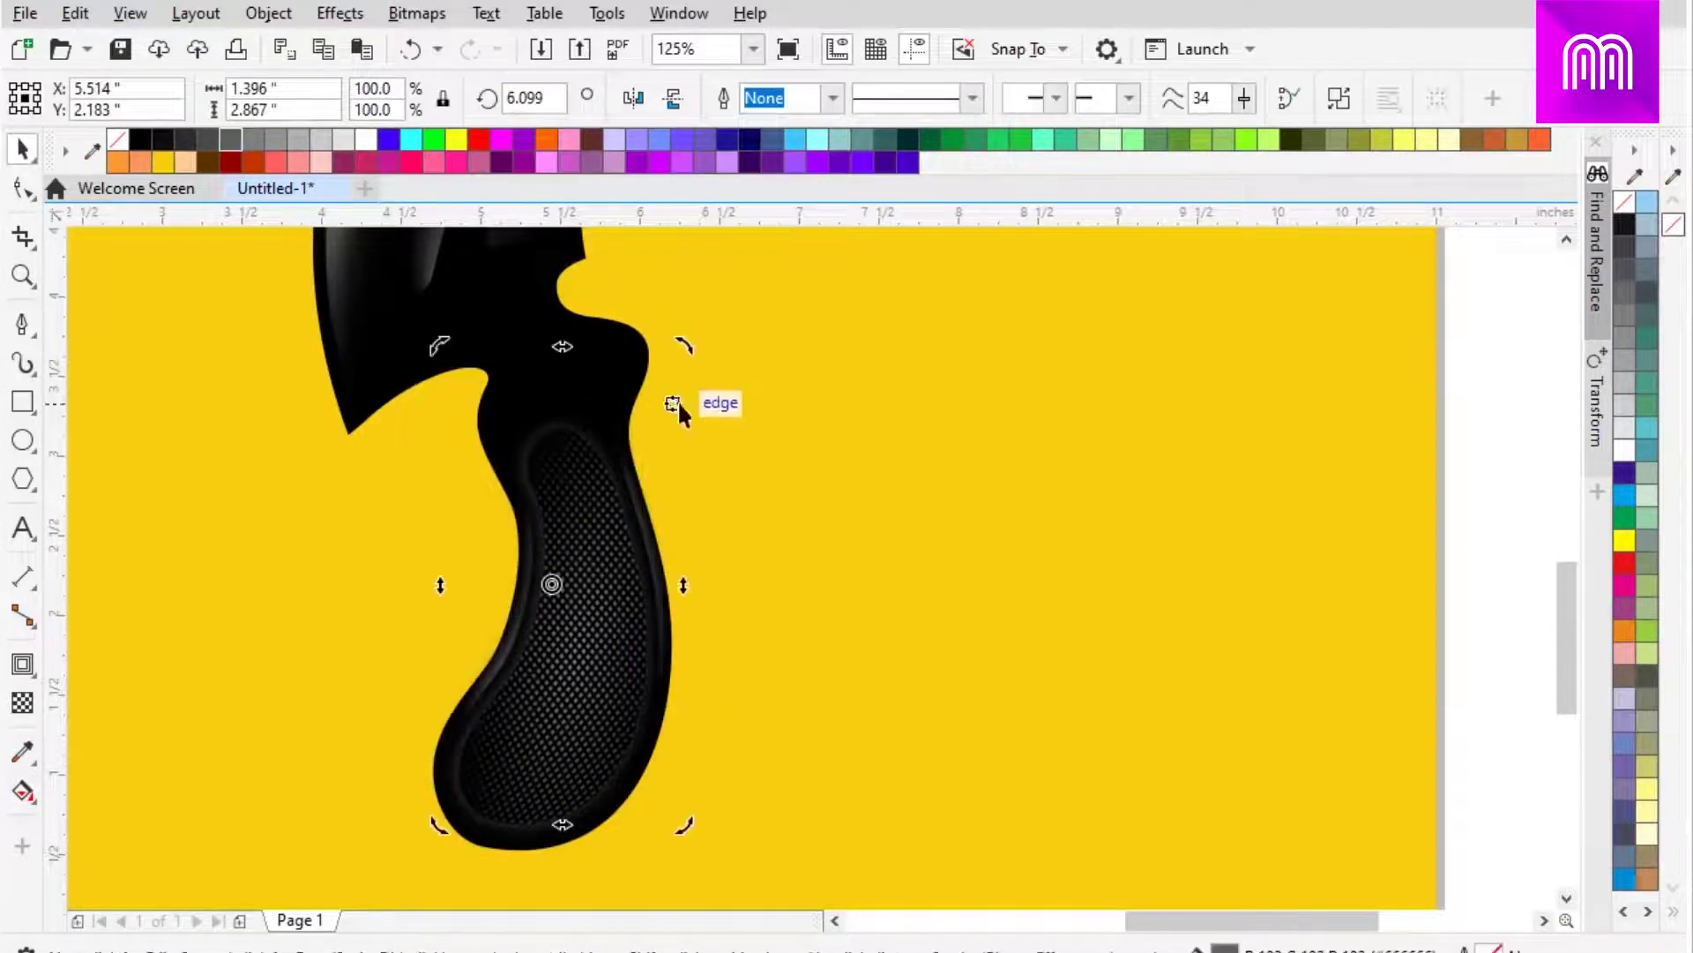
Undo the grip insert's accidental rotation and nudge its shading slightly
{"action": "key", "text": "ctrl+z"}
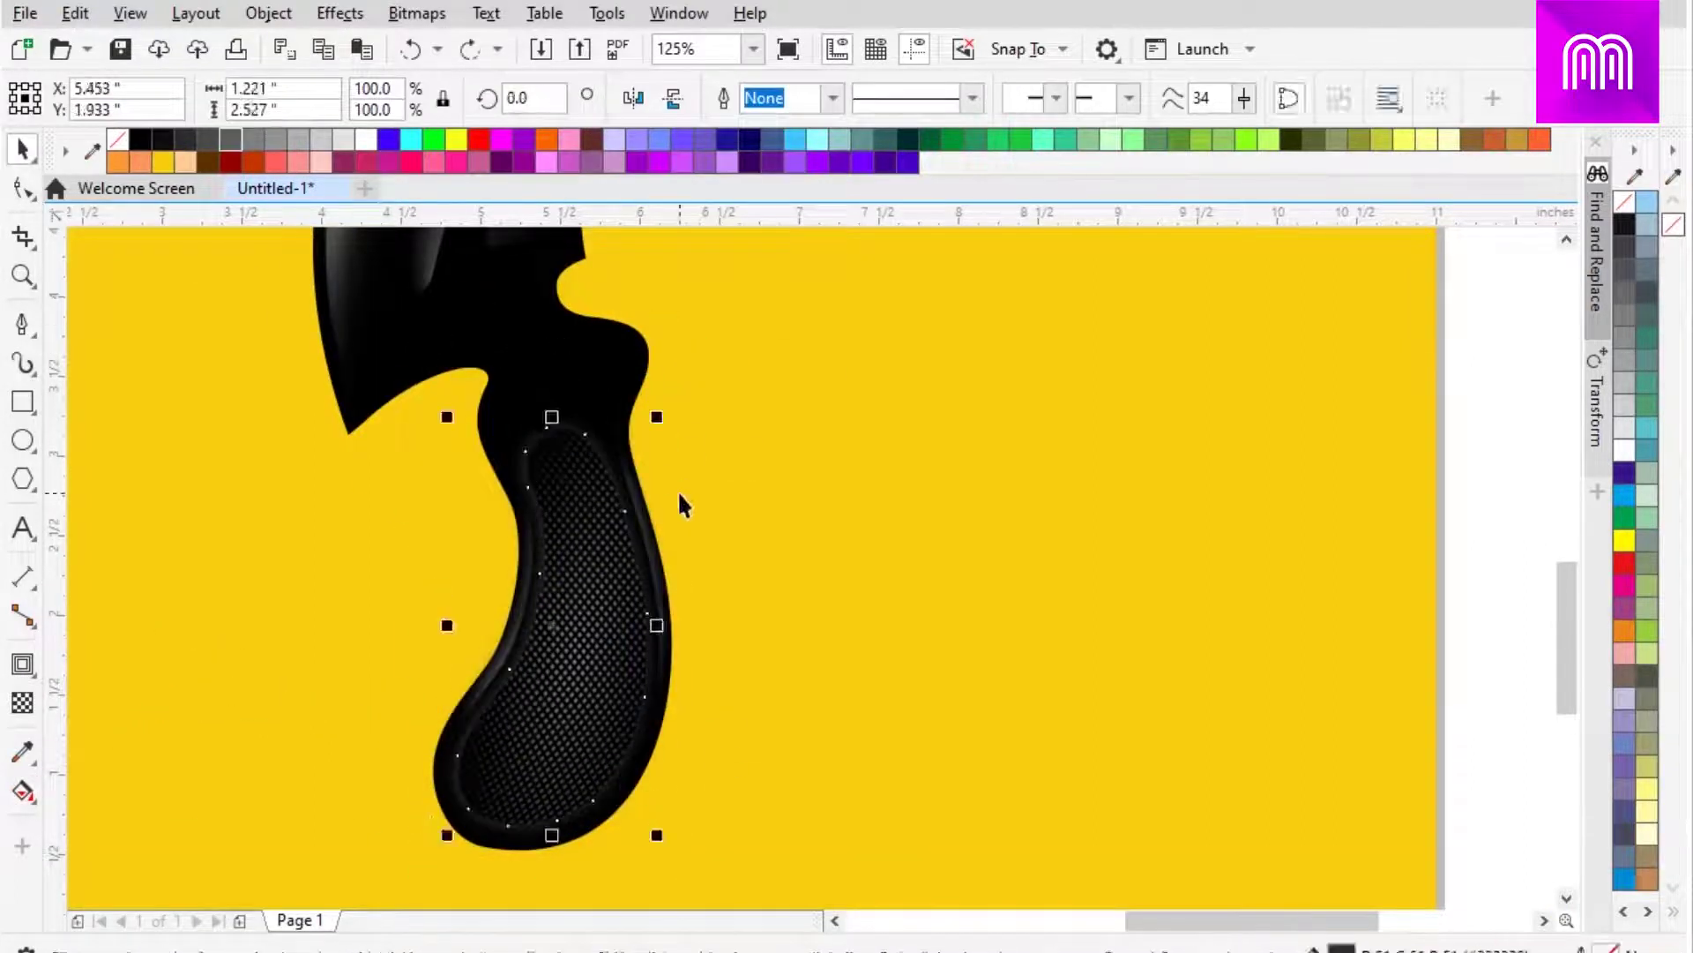
{"action": "left_click_drag", "start_coordinate": [688, 788], "coordinate": [684, 791]}
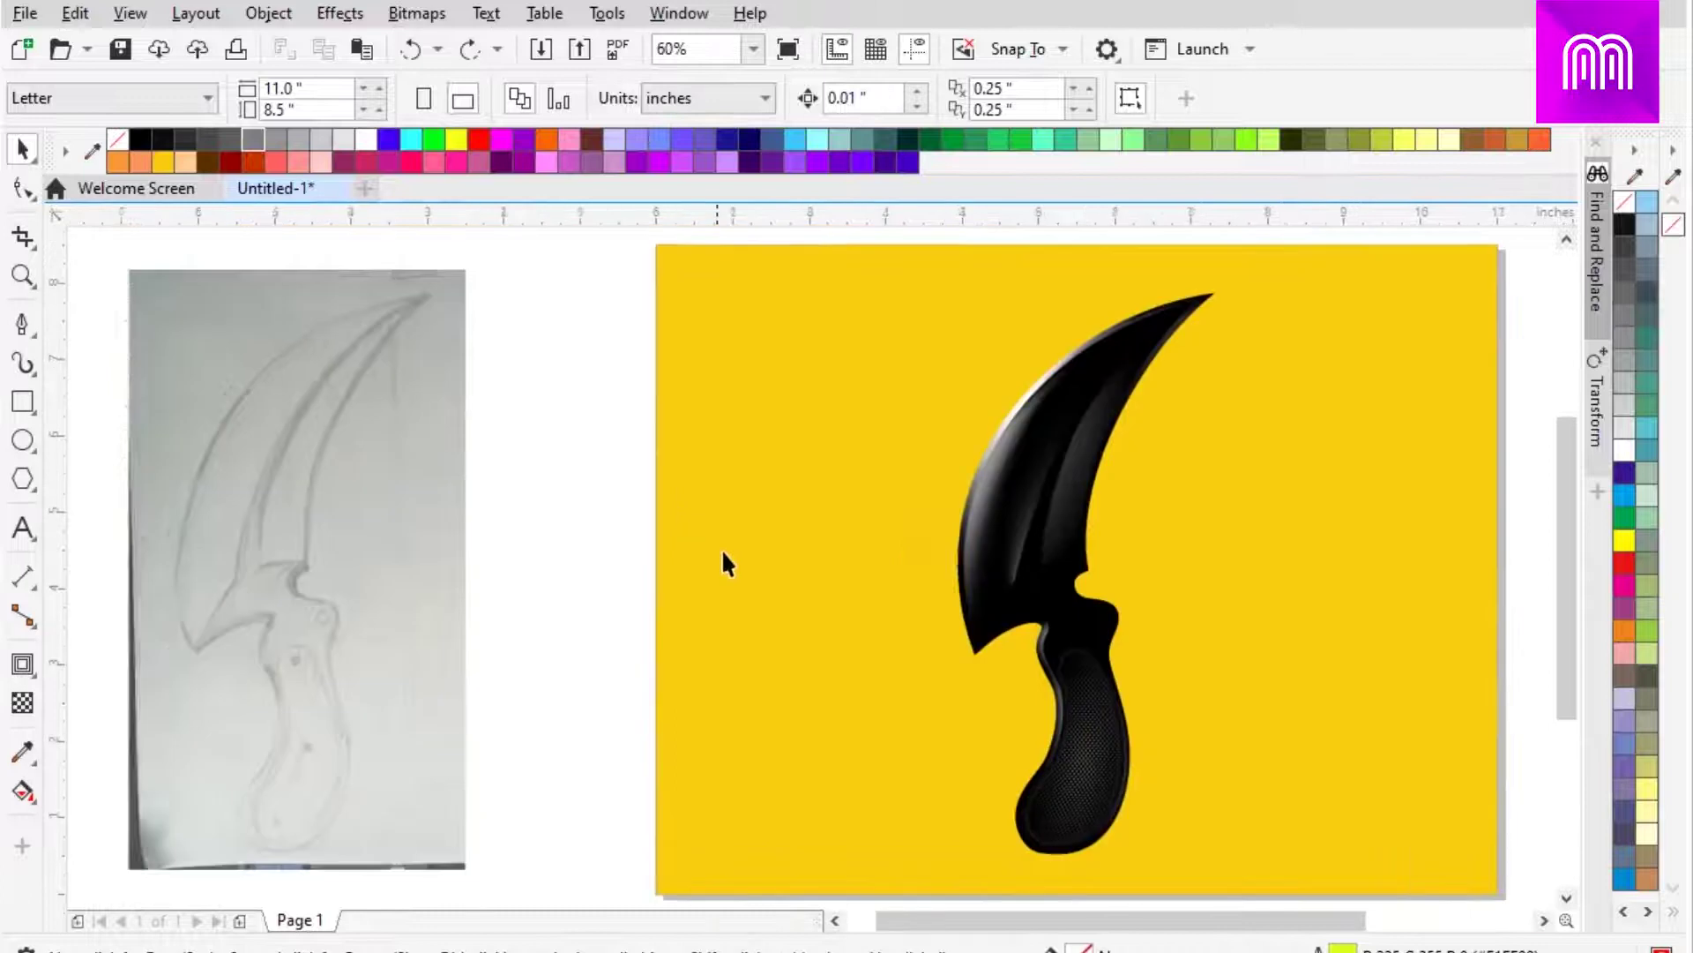
{"action": "left_click", "coordinate": [22, 790]}
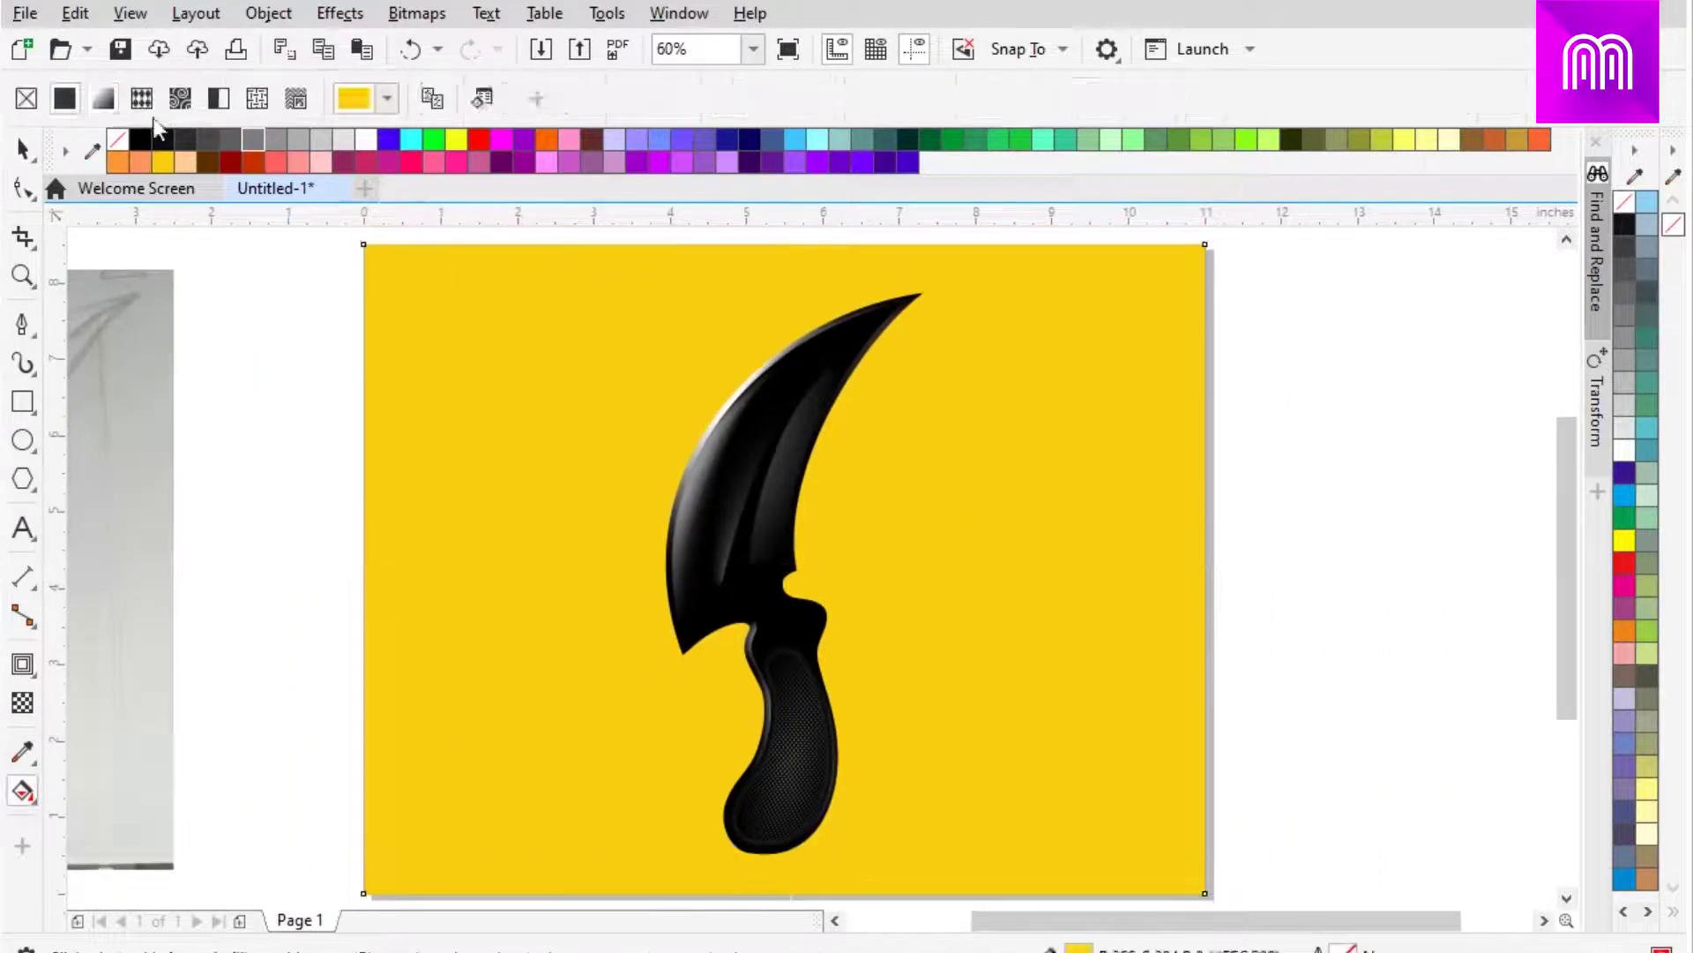
Give the background an elliptical fountain fill from red-orange centre to yellow
{"action": "left_click", "coordinate": [104, 98]}
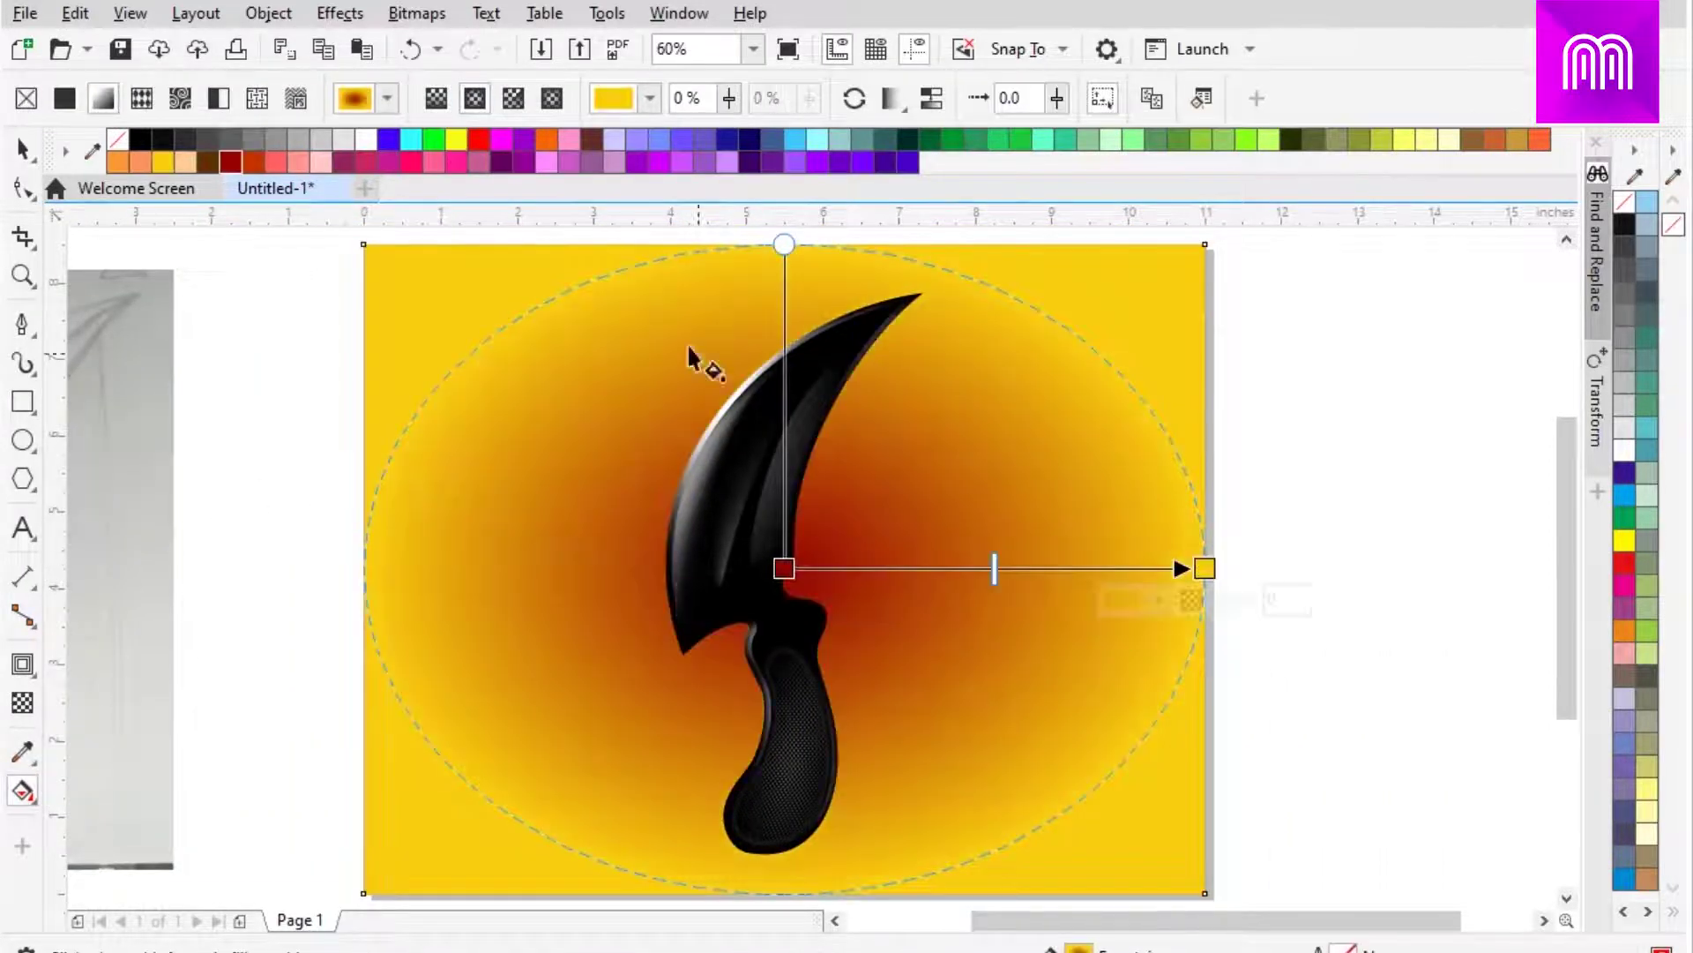